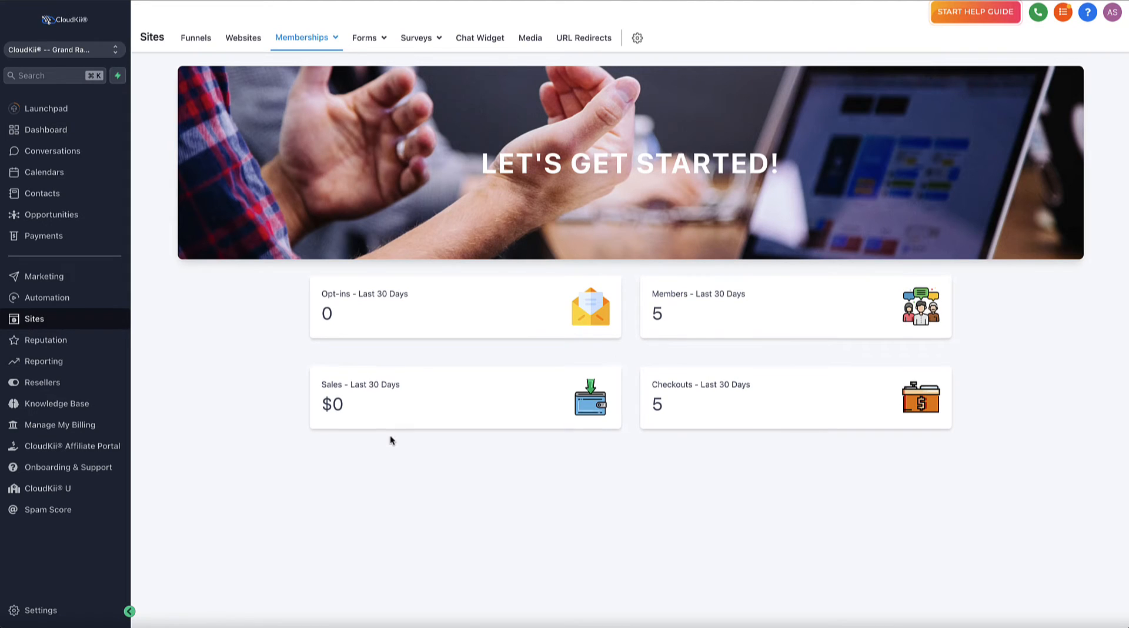
Go to the membership products and start a new product from the "Build your own" template
click(328, 32)
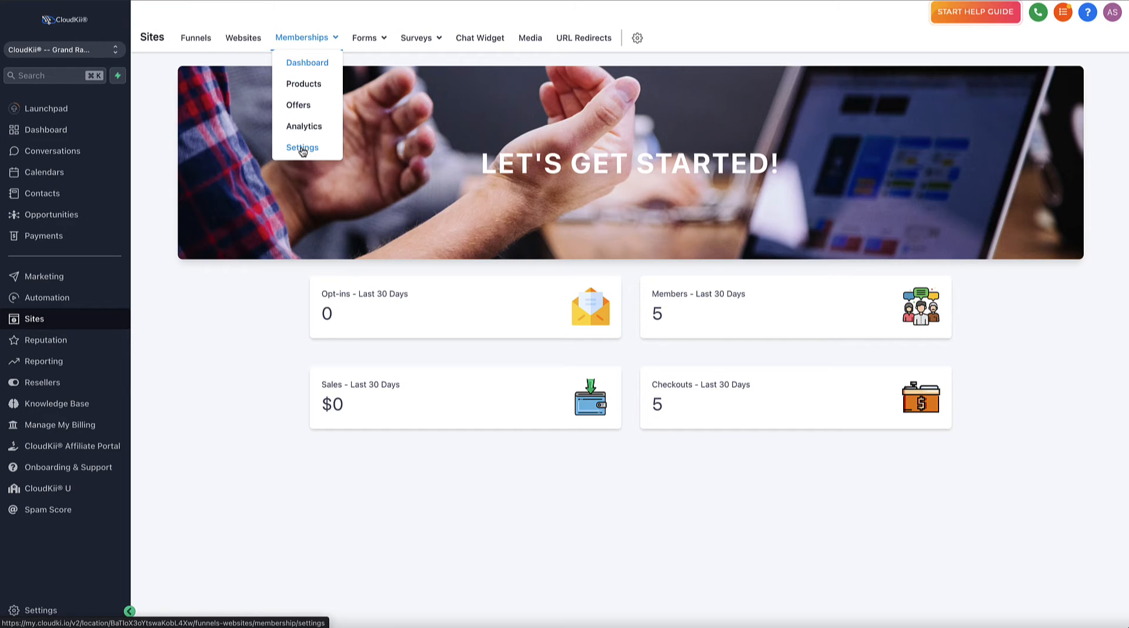
click(304, 85)
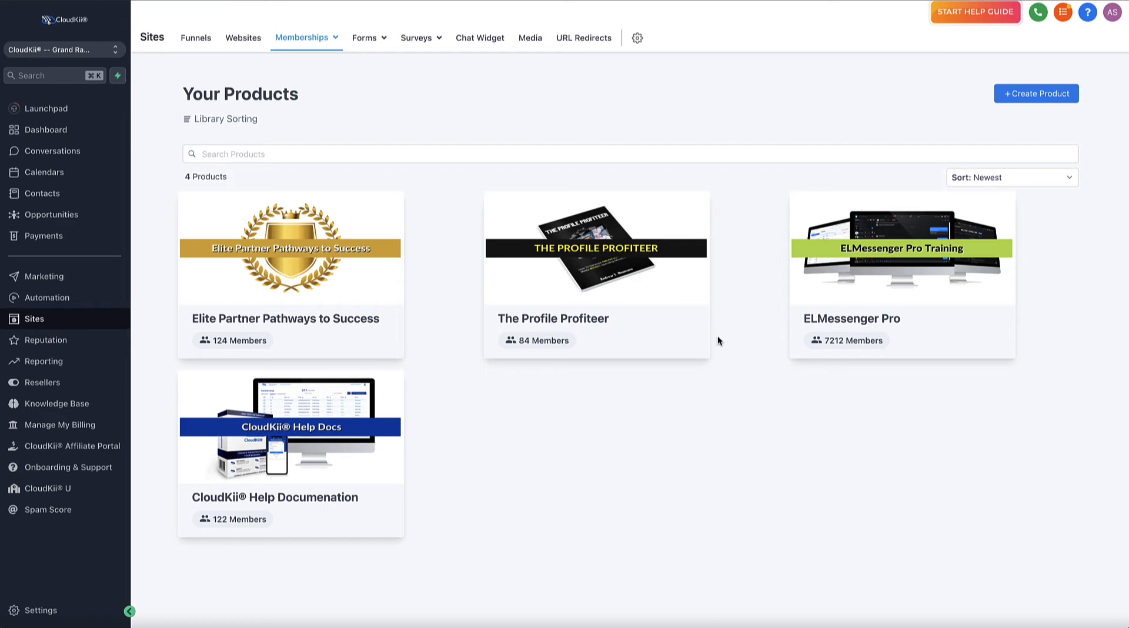
click(1040, 100)
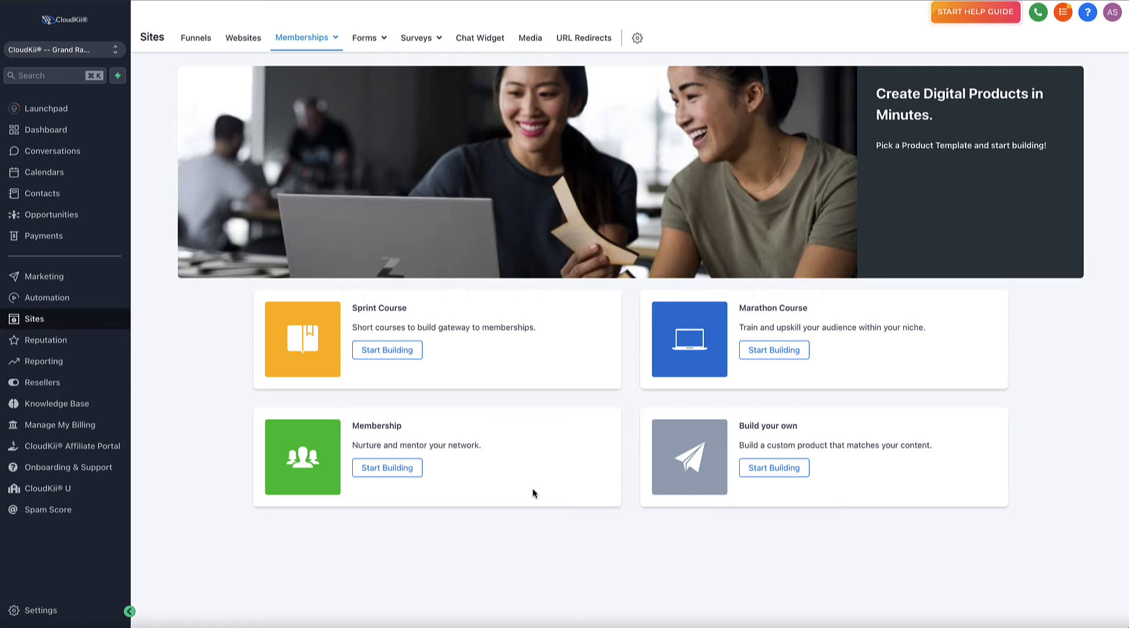
click(781, 471)
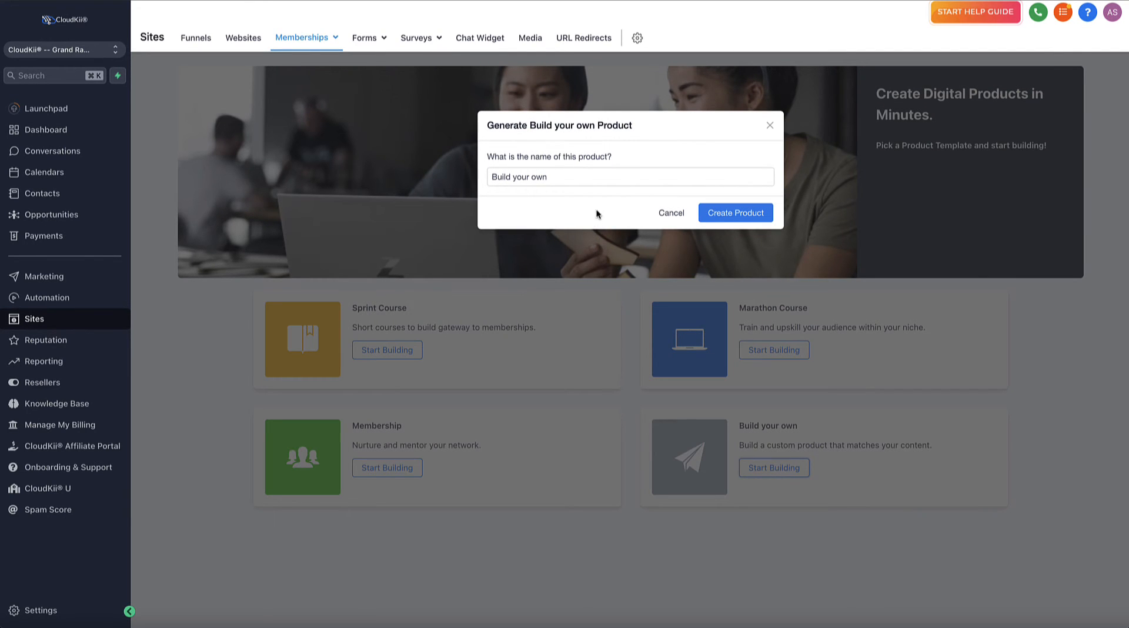
Name the new product "Demo" and create it
click(559, 177)
double_click(560, 176)
key(BackSpace)
key(BackSpace)
key(BackSpace)
key(BackSpace)
key(BackSpace)
key(BackSpace)
key(BackSpace)
key(BackSpace)
key(BackSpace)
key(BackSpace)
key(BackSpace)
key(BackSpace)
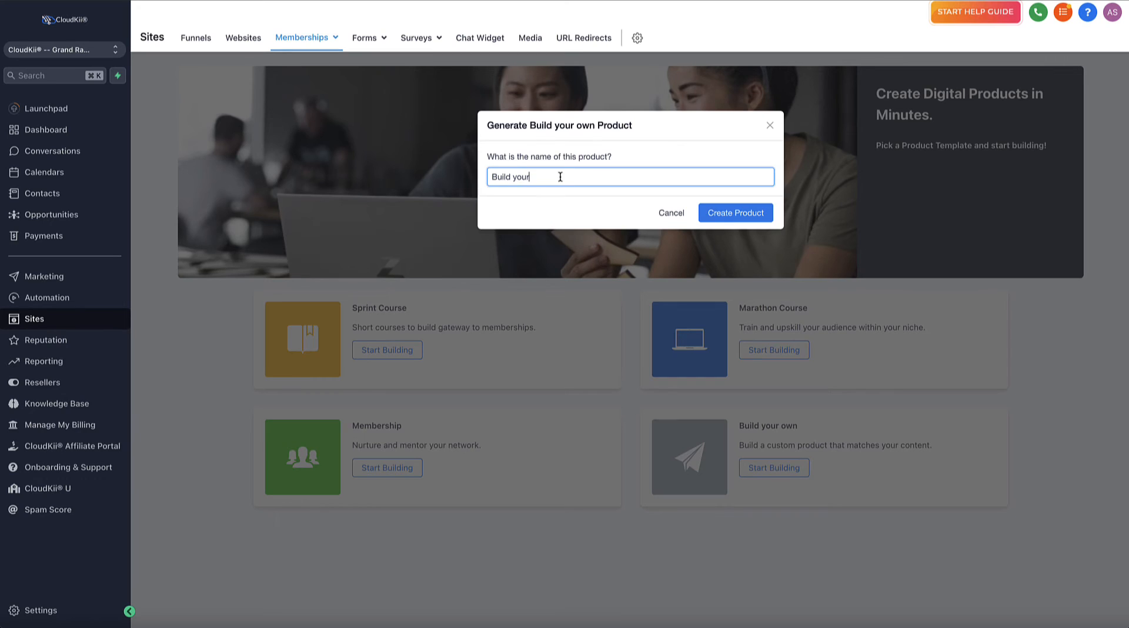
text(Demo)
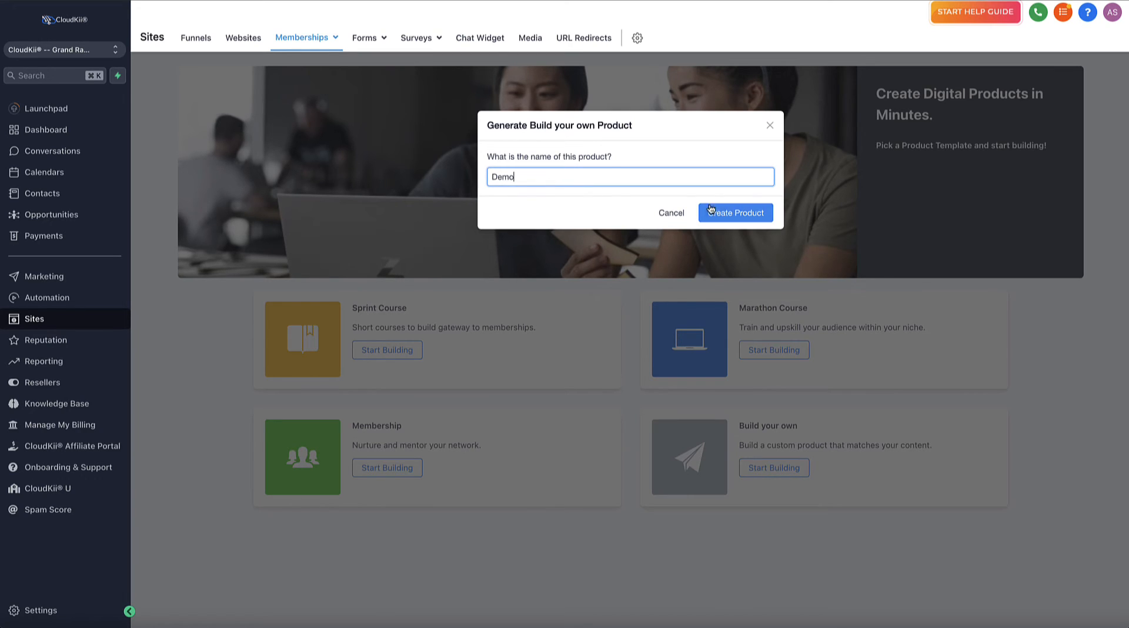
click(738, 219)
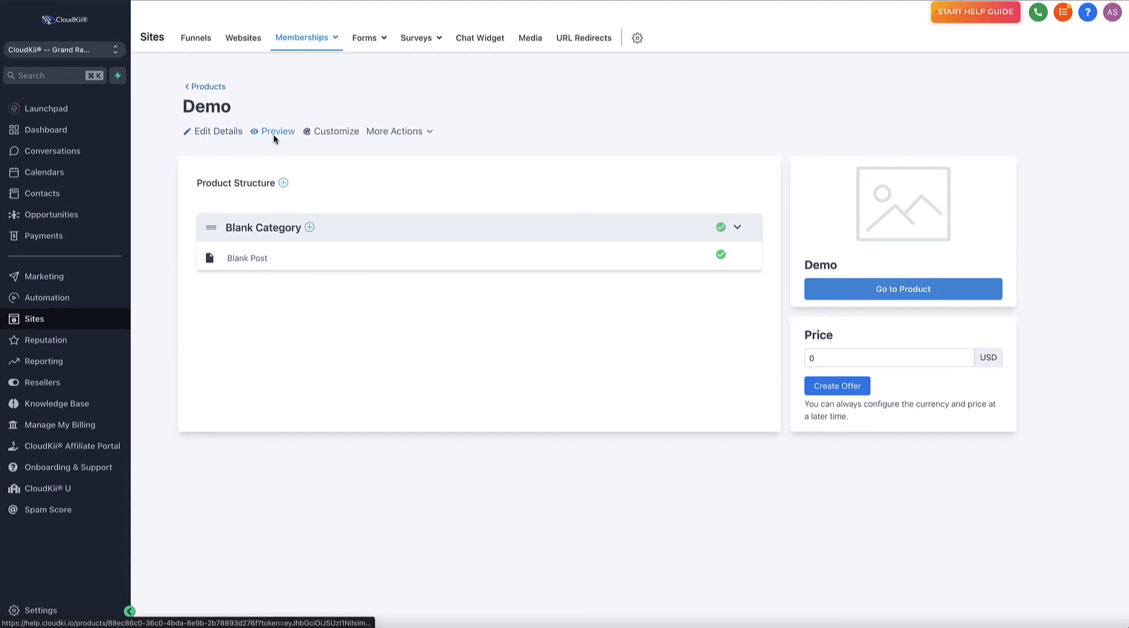
Open the Demo product's details and review the title, description, thumbnail and instructor customization settings, including the recommended headshot dimensions
click(428, 134)
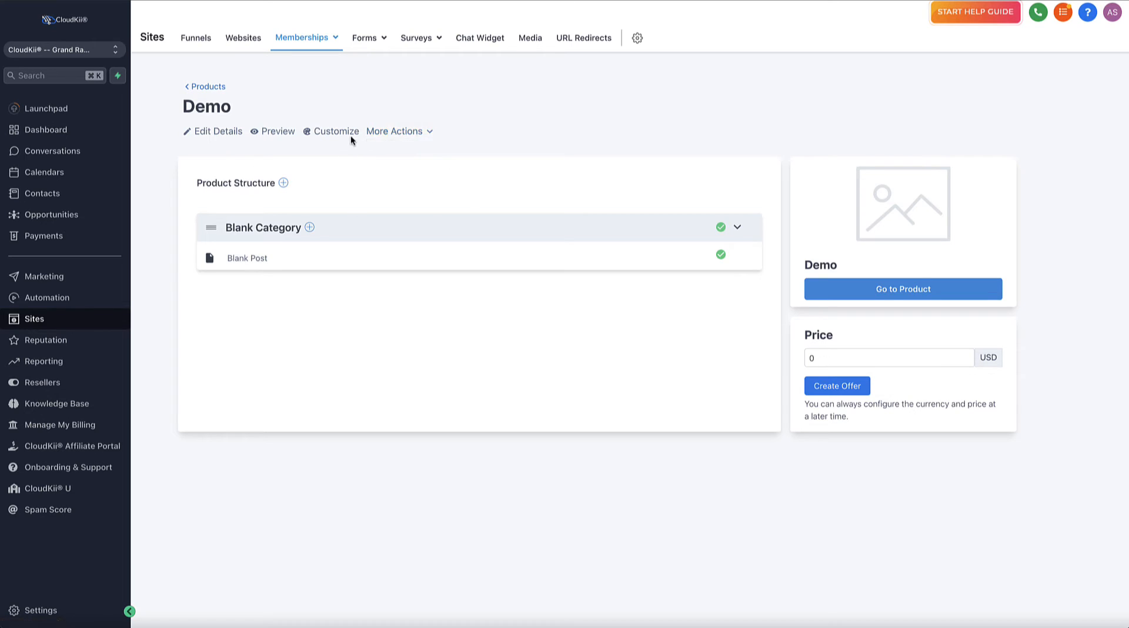
mouse_move(390, 137)
click(226, 139)
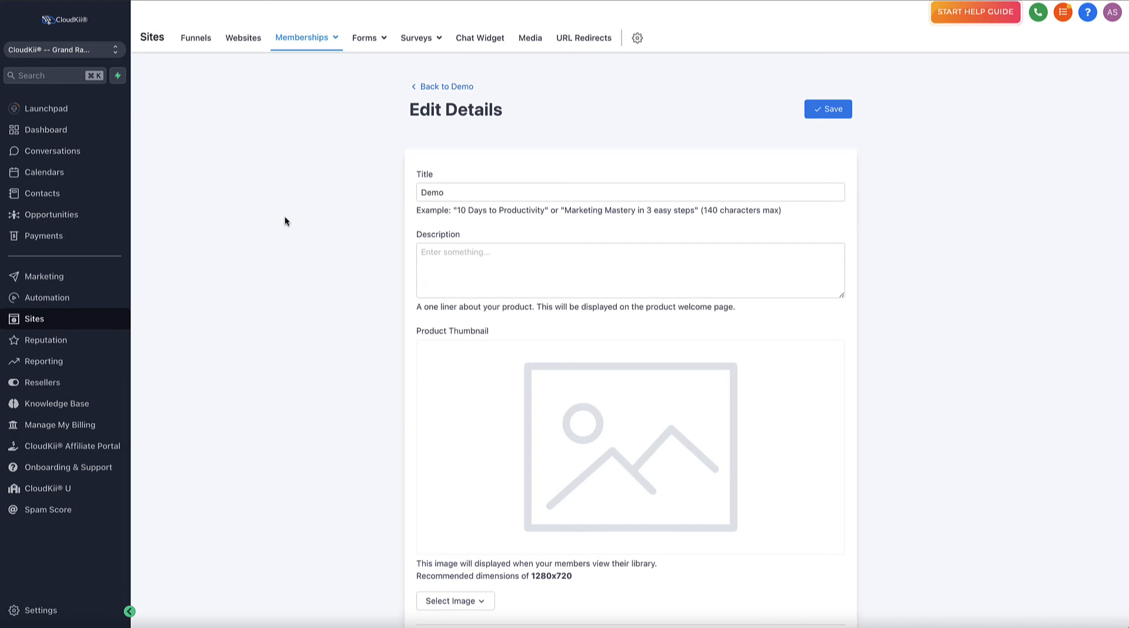
scroll(533, 390, down, 2)
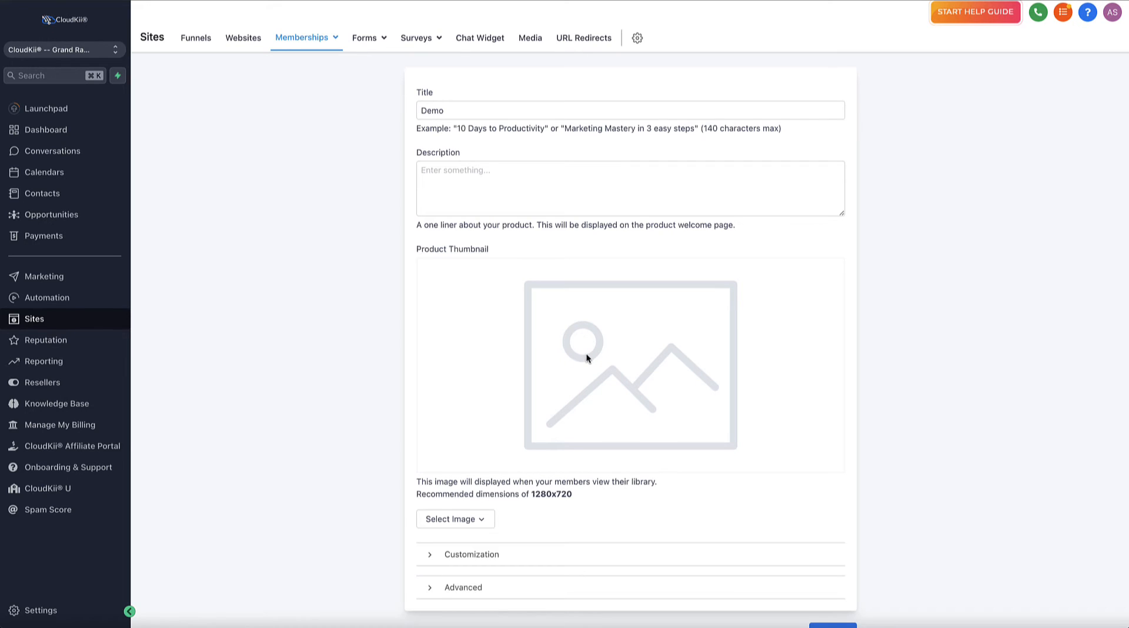
scroll(585, 346, down, 1)
click(430, 518)
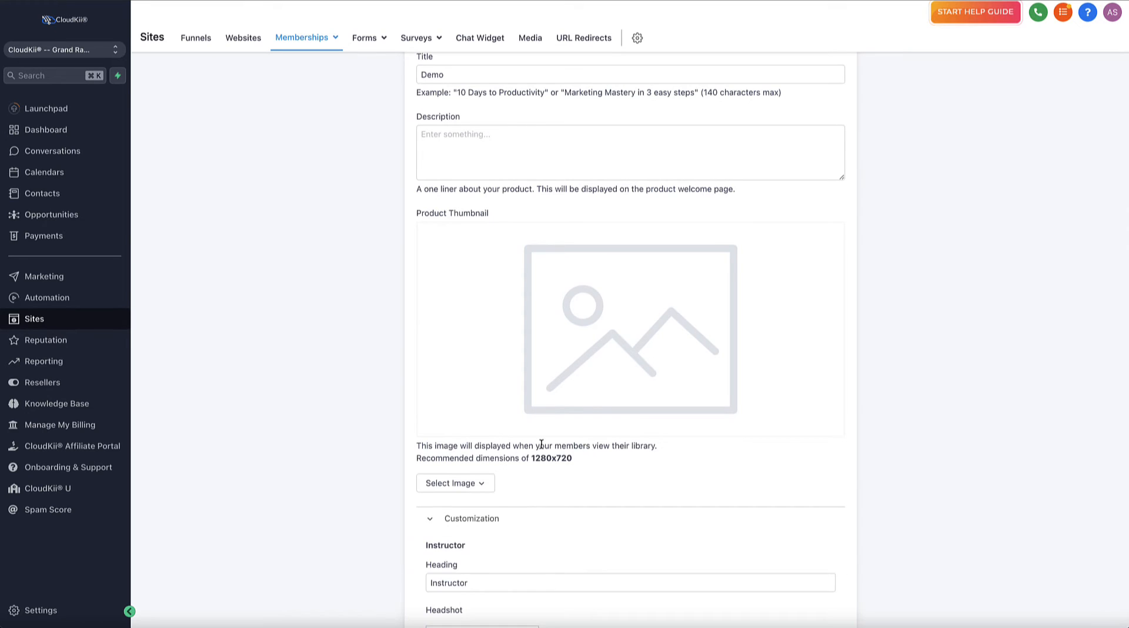
scroll(538, 443, down, 6)
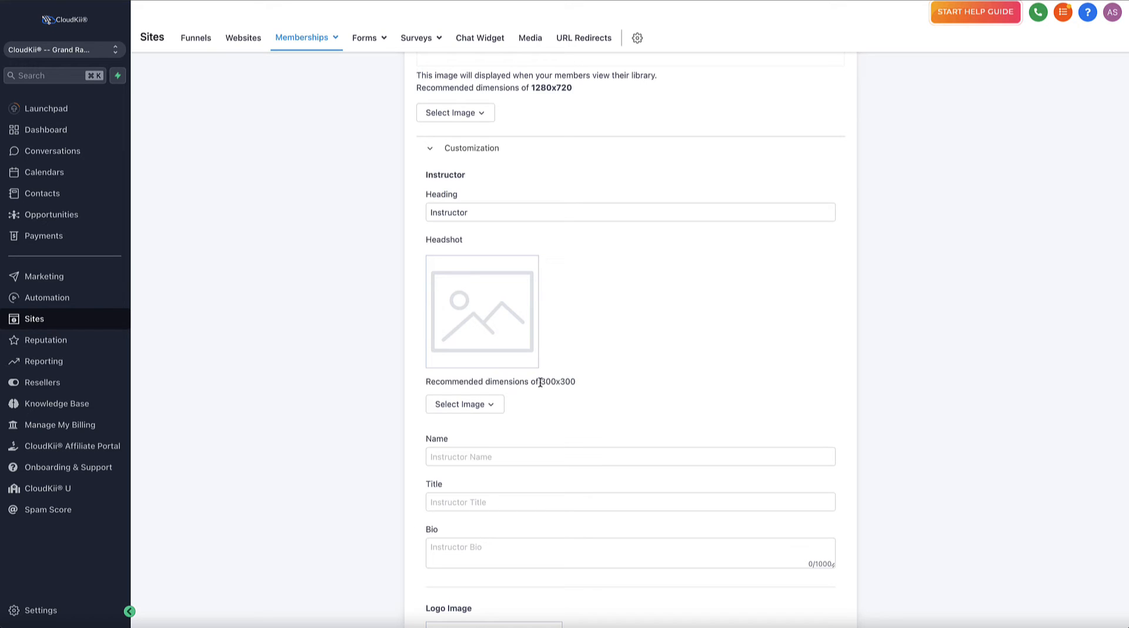
drag(540, 382, 576, 382)
click(435, 220)
scroll(611, 411, down, 1)
scroll(611, 410, up, 1)
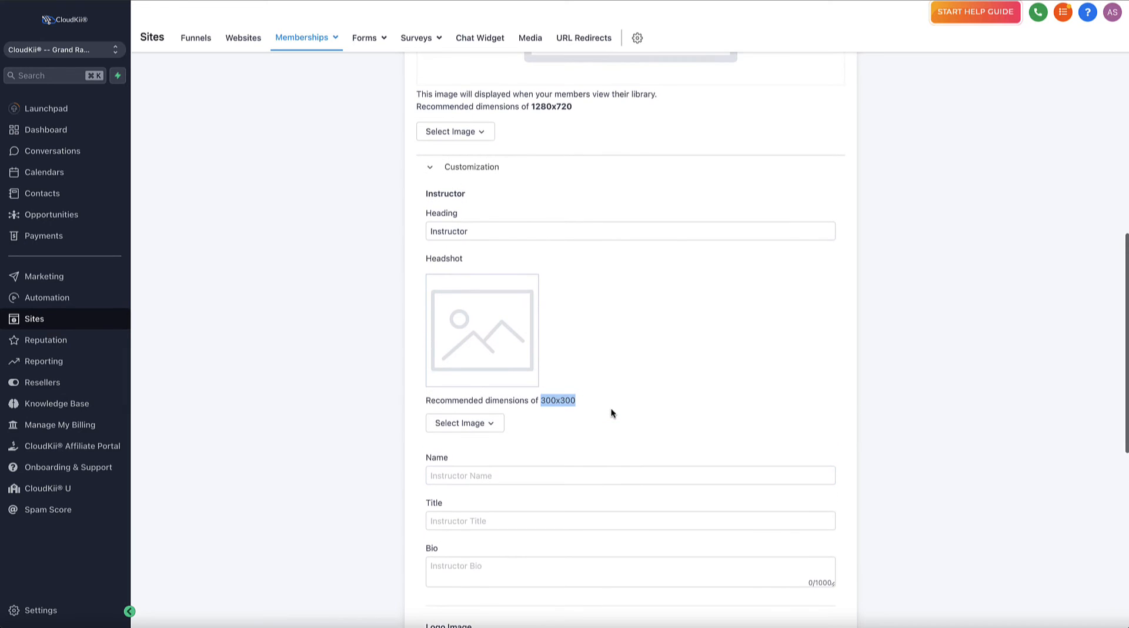
Review the logo and favicon image settings and their recommended dimensions in the product's customization section
scroll(610, 413, down, 6)
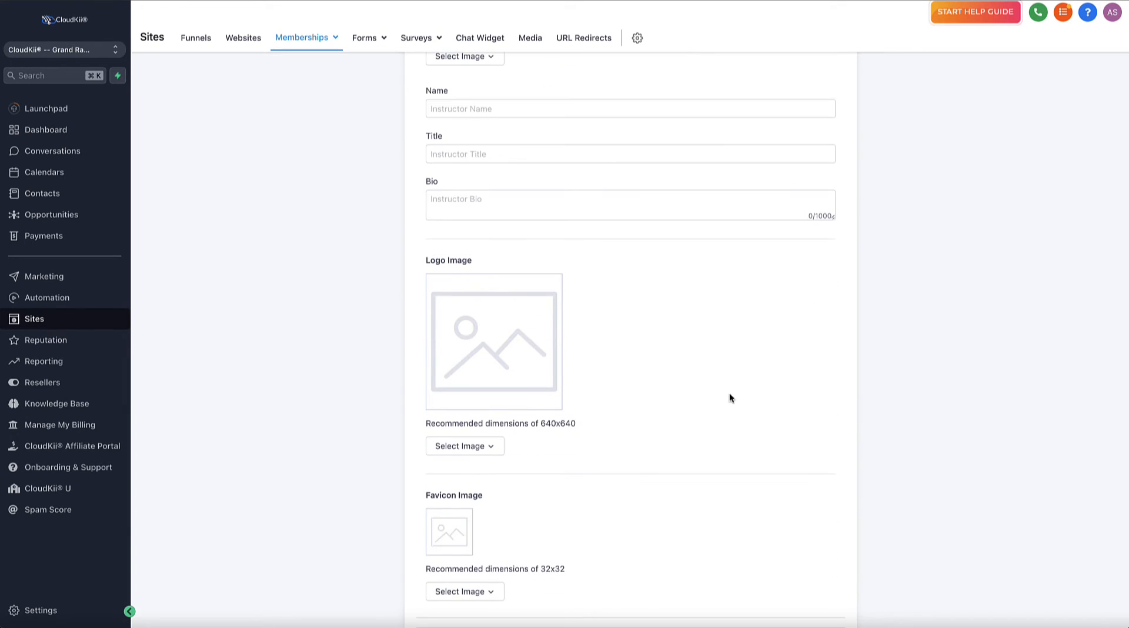
scroll(728, 393, down, 1)
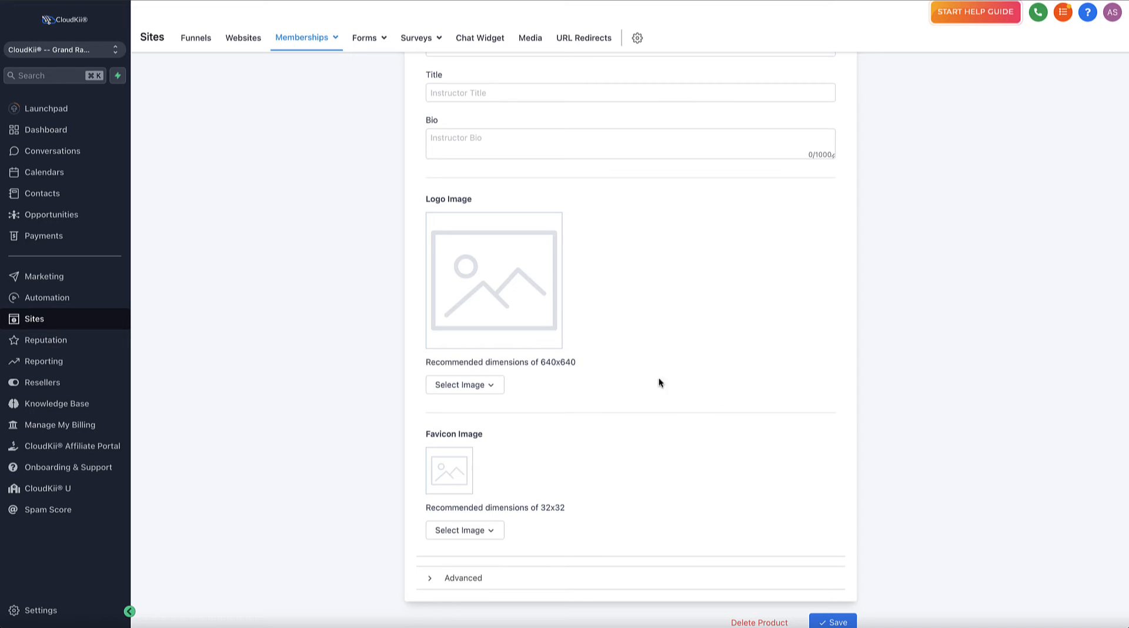
drag(538, 362, 580, 363)
click(602, 360)
scroll(617, 382, down, 1)
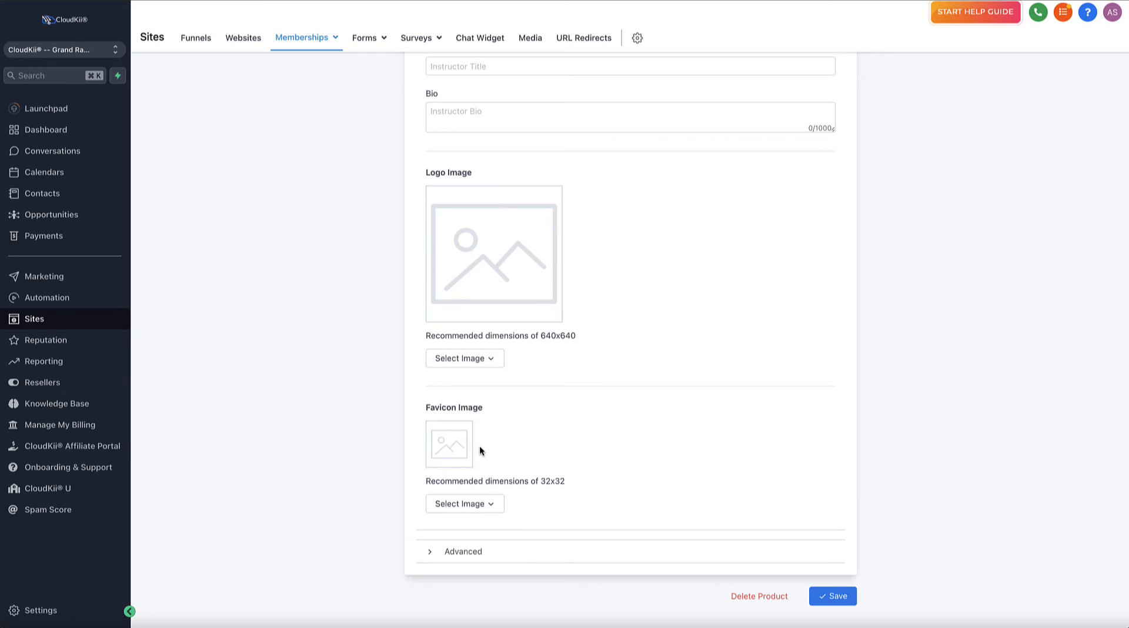
Examine the product's advanced custom JS, custom CSS and tracking code settings, and return to the Demo product overview
click(433, 553)
scroll(545, 521, down, 2)
scroll(544, 522, down, 8)
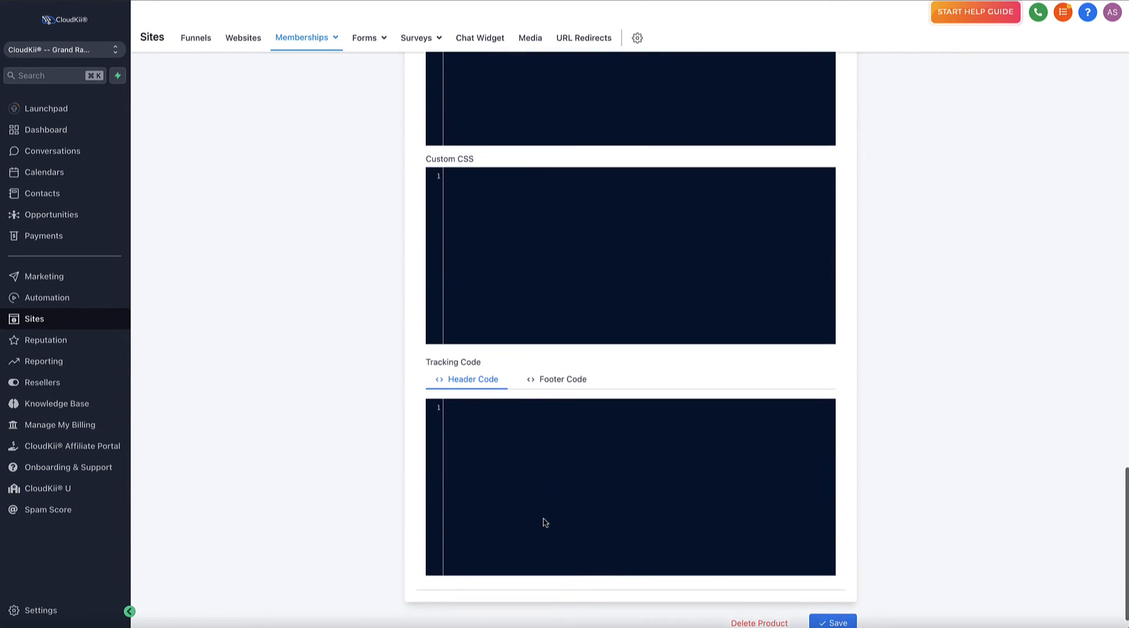
scroll(545, 521, up, 5)
scroll(533, 515, down, 3)
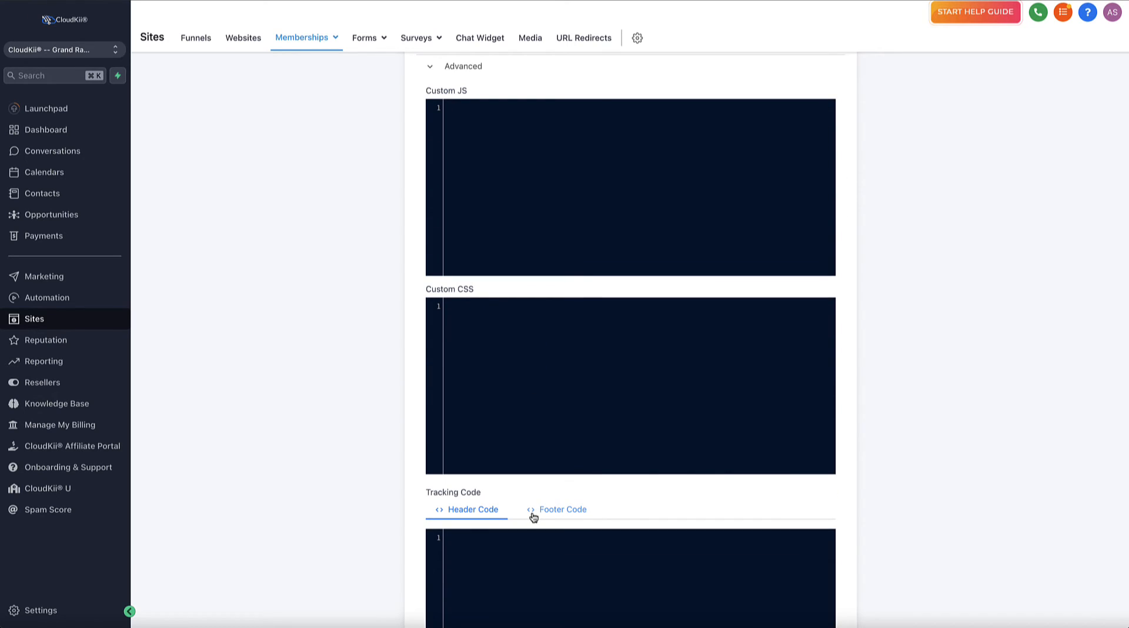
scroll(533, 516, down, 1)
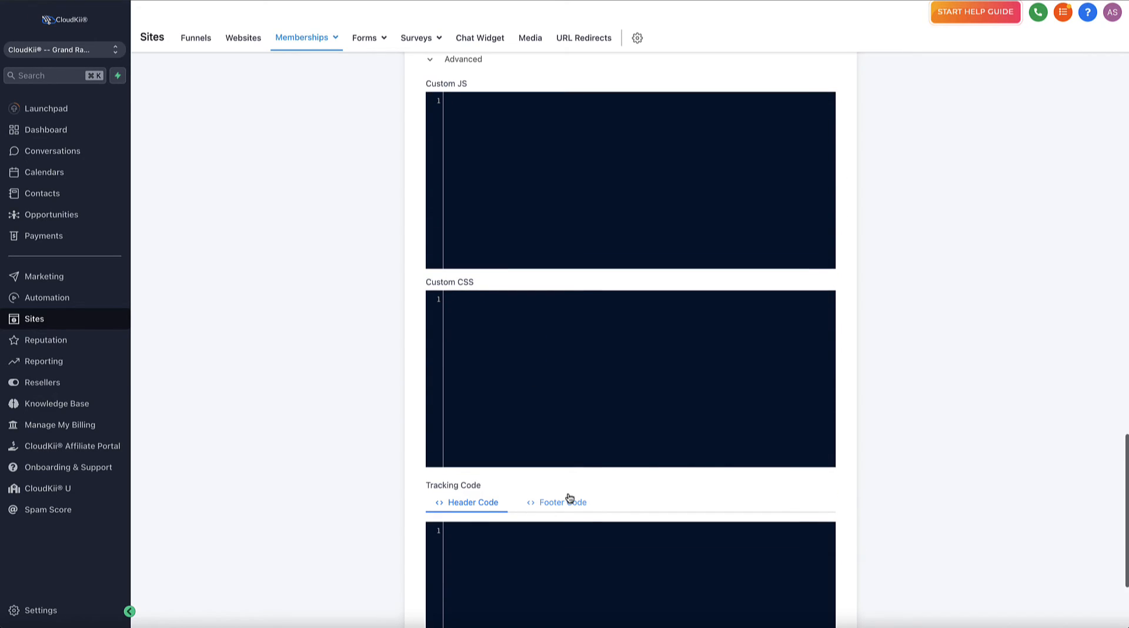
scroll(595, 375, up, 15)
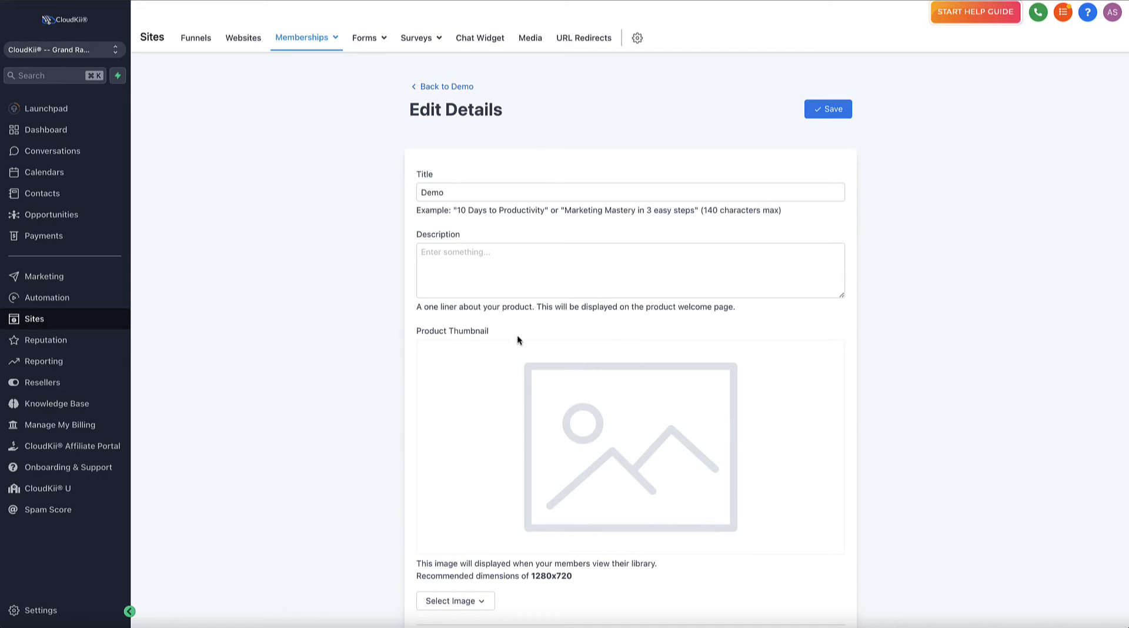
click(449, 89)
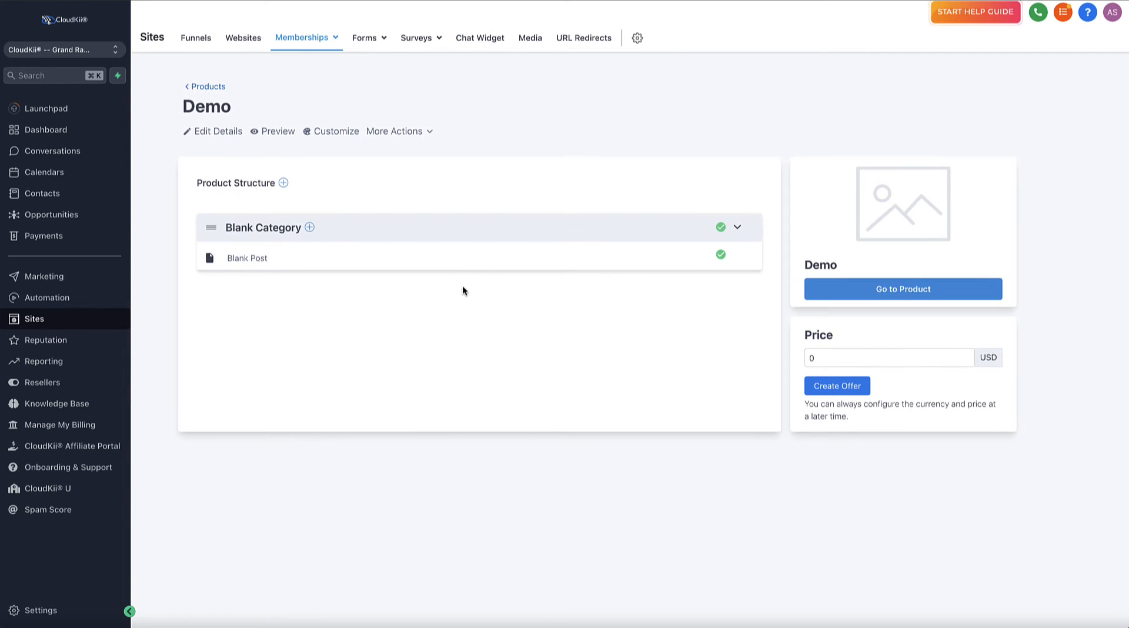
Preview the Demo product in a new tab and view its Blank Post lesson page, and return to the product structure
drag(277, 135, 277, 130)
right_click(277, 130)
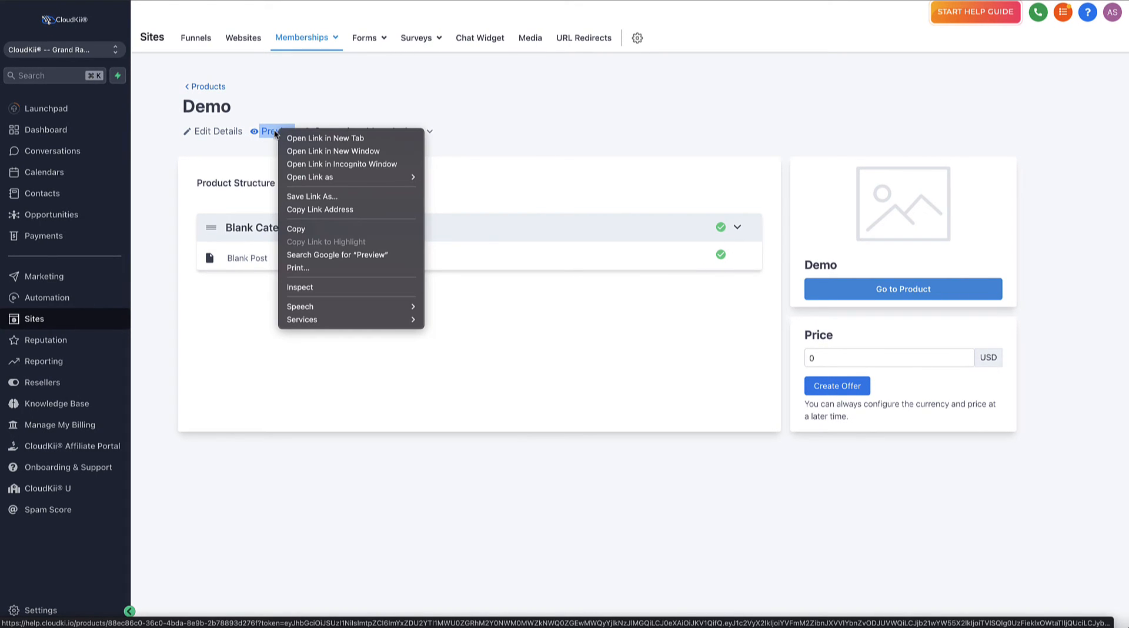
click(334, 136)
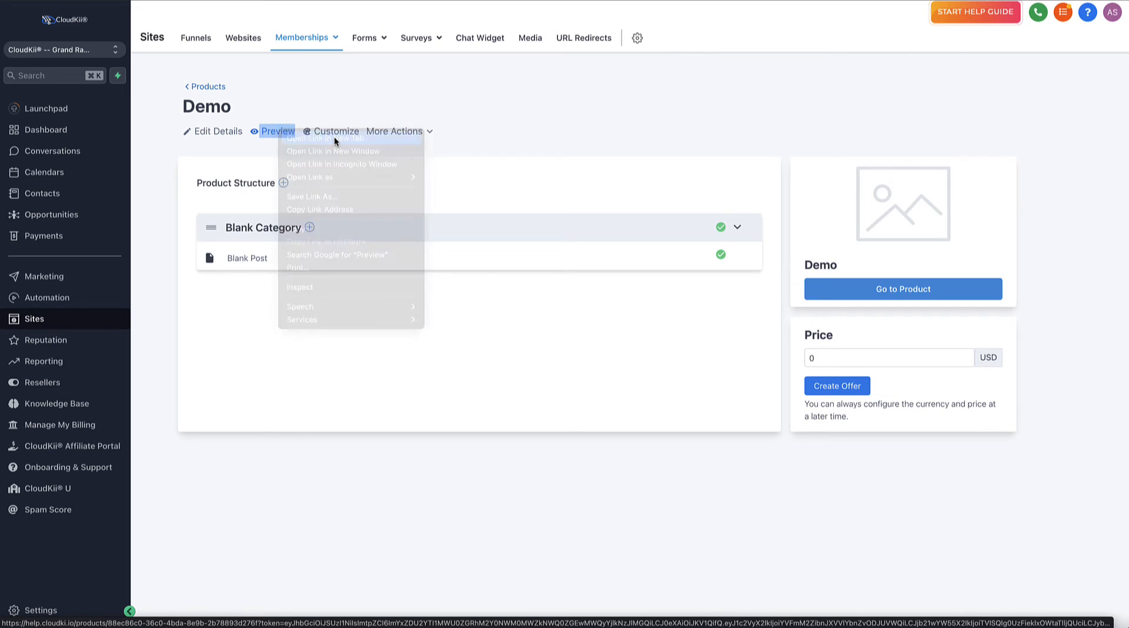
click(623, 1)
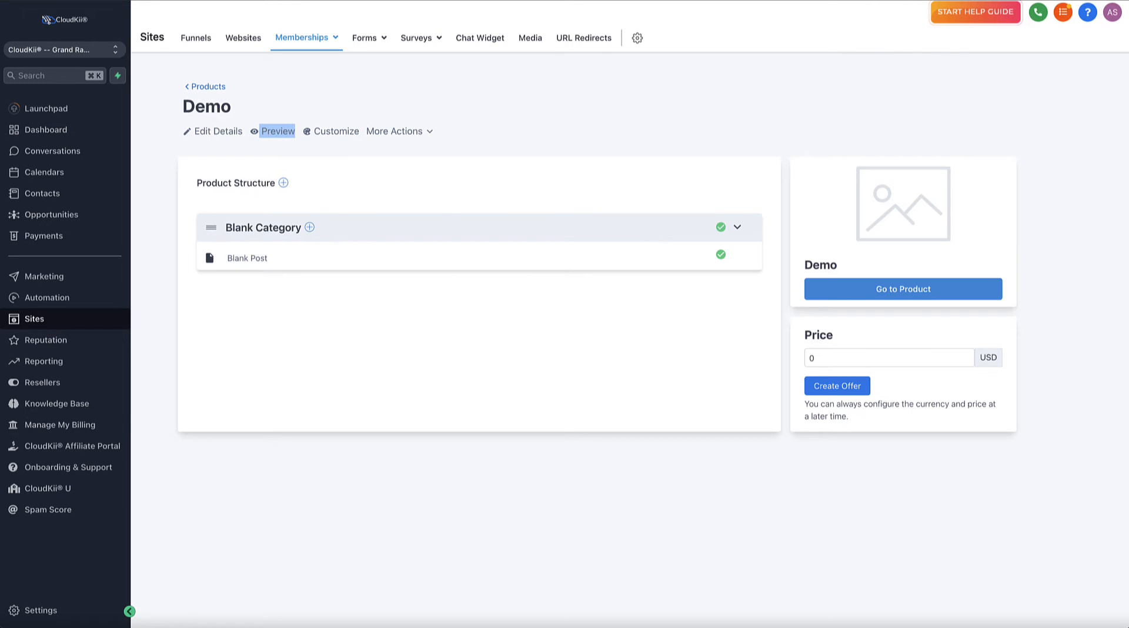
click(278, 131)
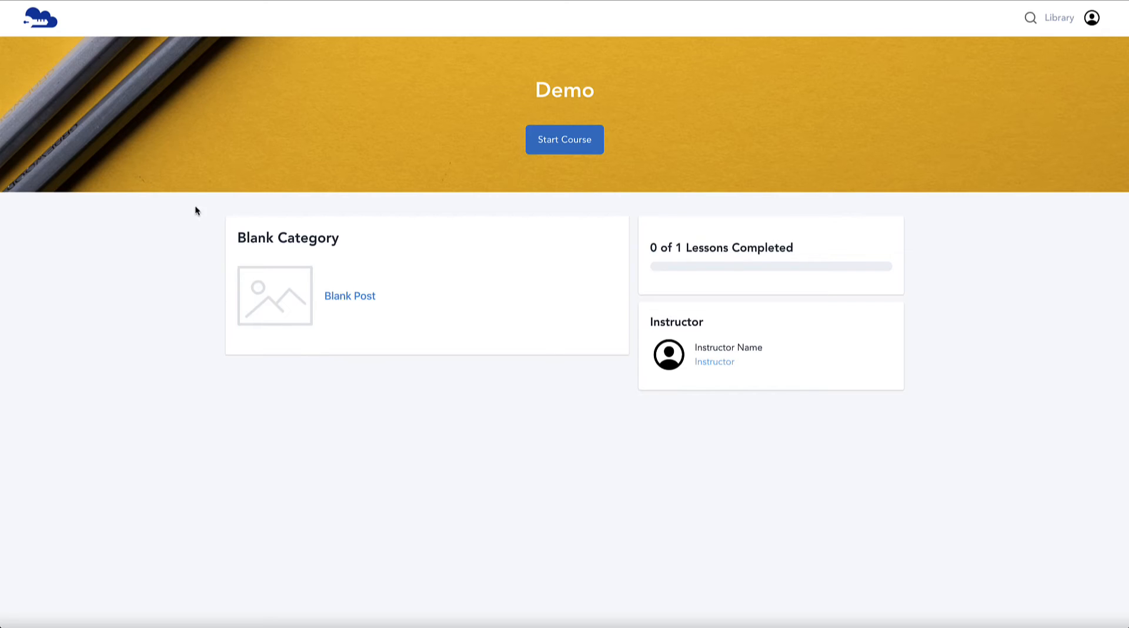
click(357, 299)
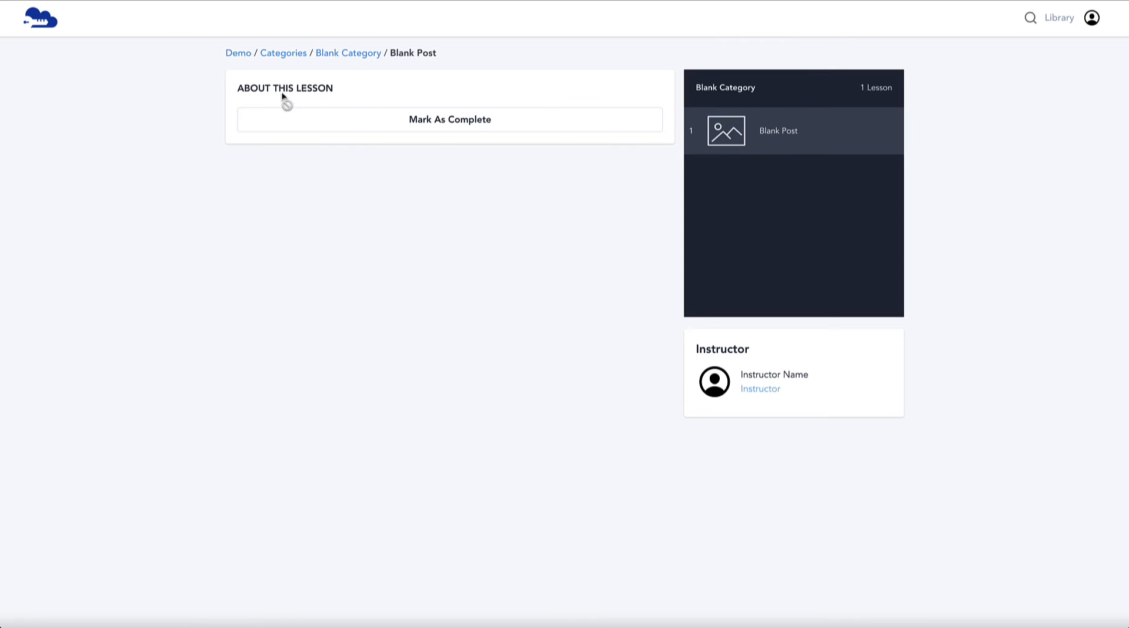
key(super+w)
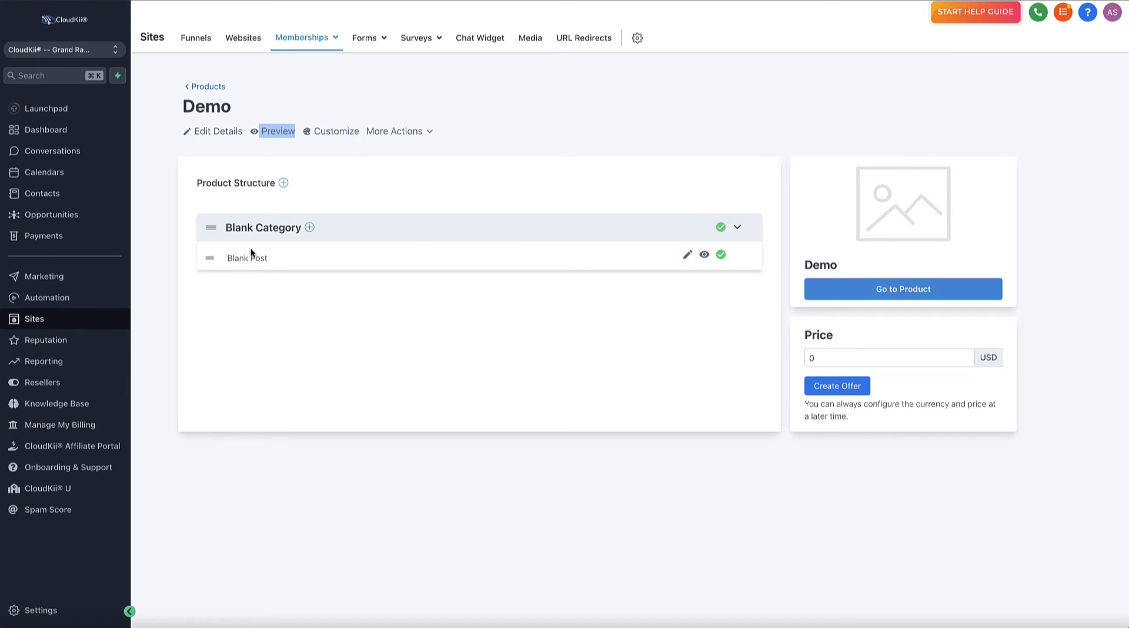
Open Blank Post for editing and review its media, visibility, thumbnail, details and file settings
click(685, 258)
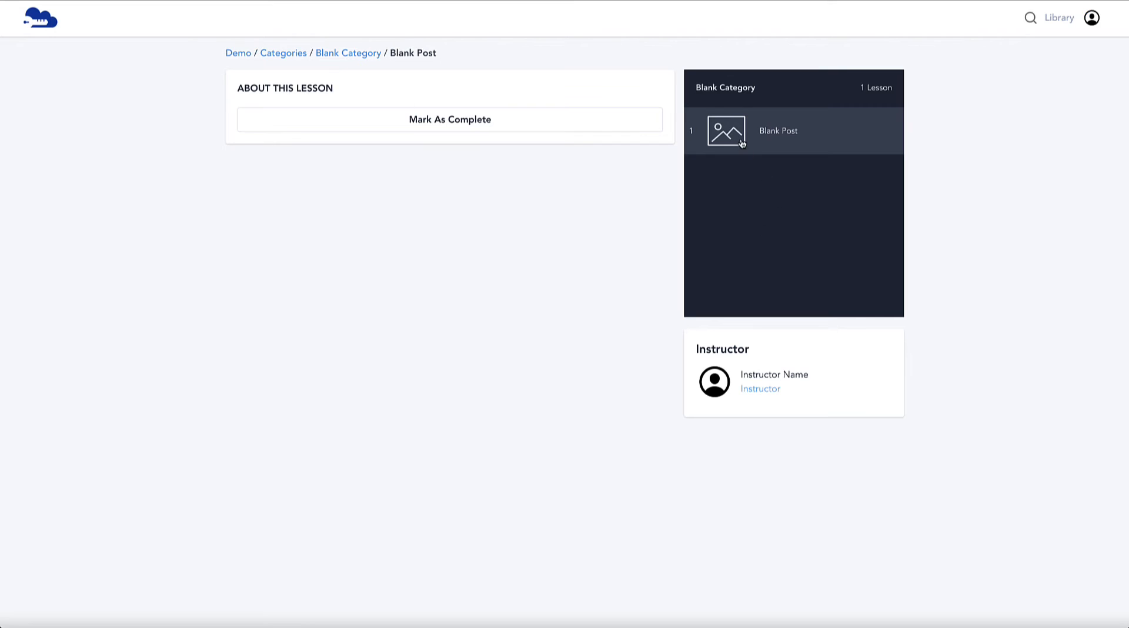
click(369, 54)
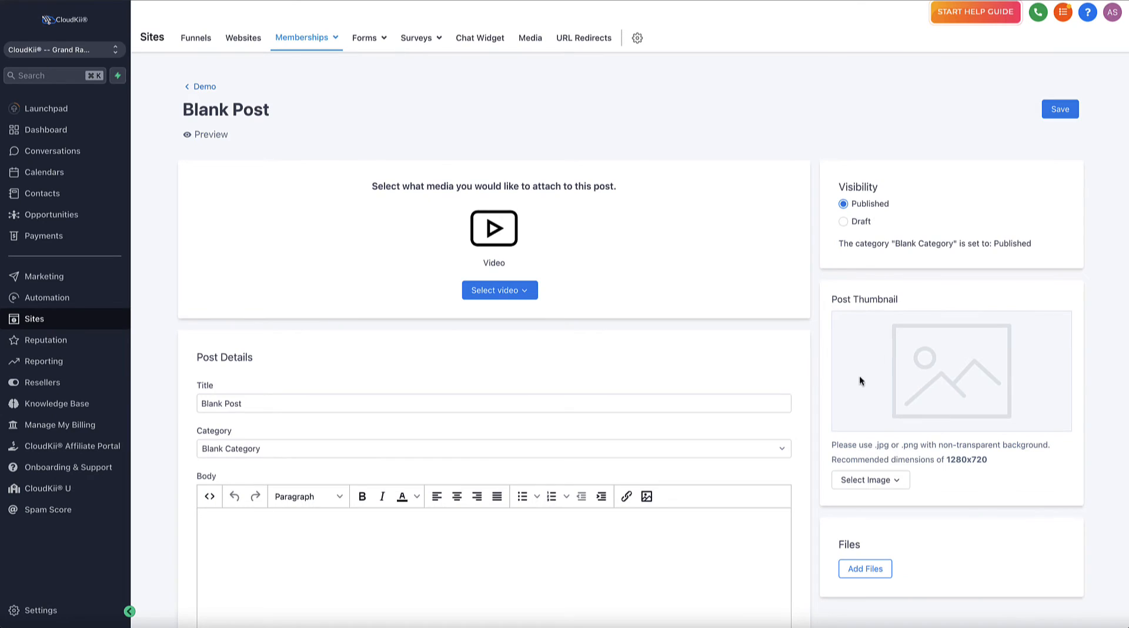
drag(947, 461, 979, 461)
click(954, 471)
scroll(895, 376, down, 1)
scroll(871, 394, down, 3)
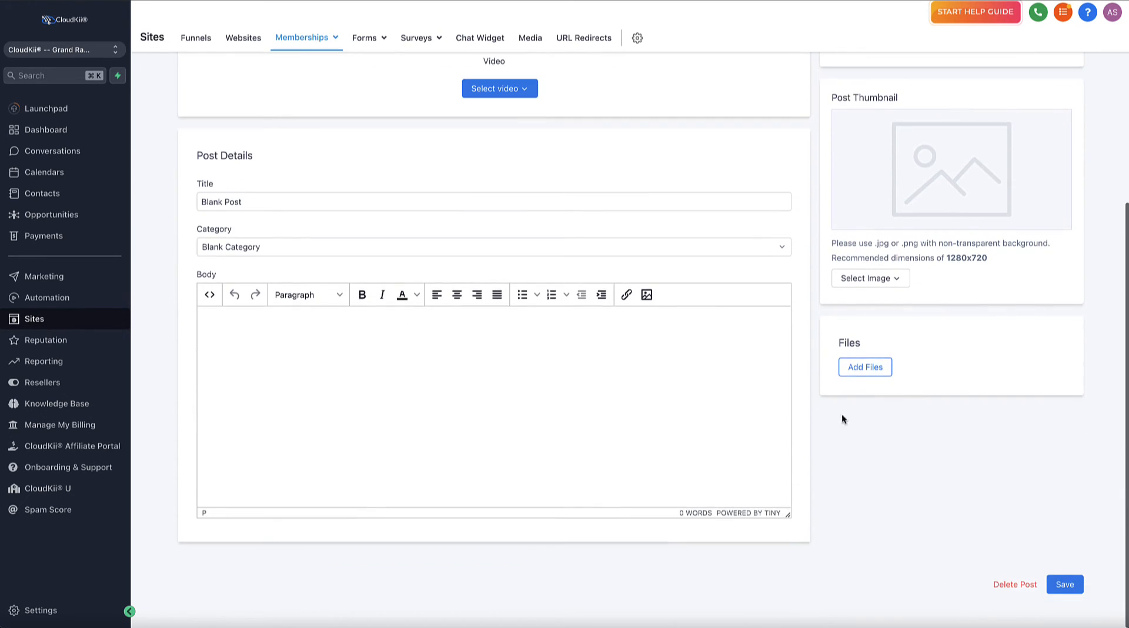
scroll(863, 378, up, 3)
scroll(862, 378, up, 1)
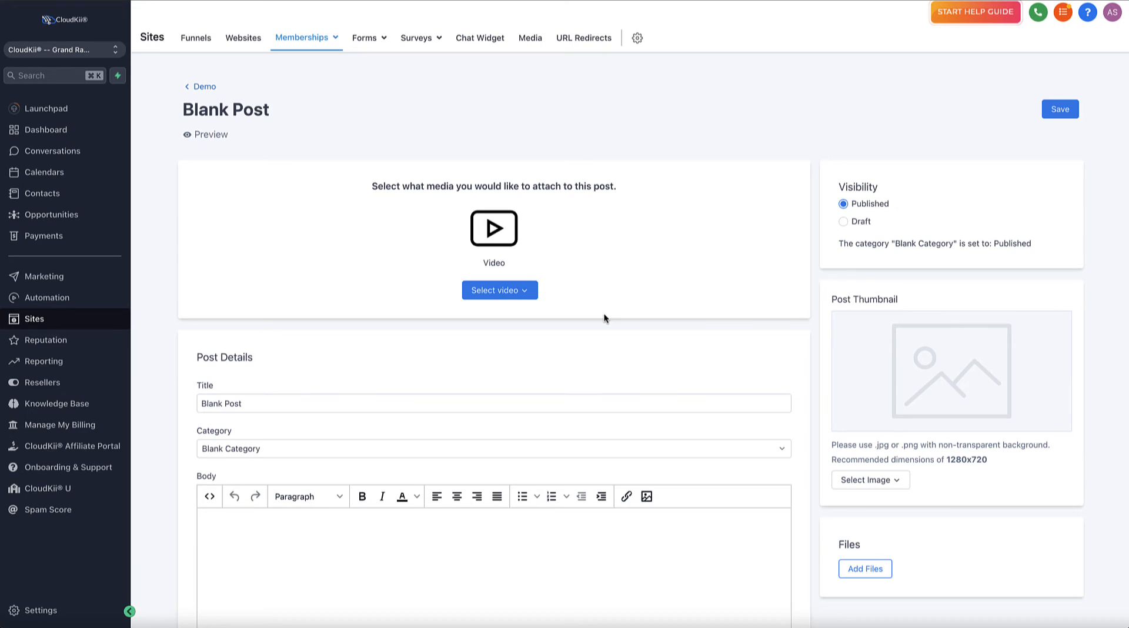
Enter the text "This content" in the body of Blank Post
scroll(604, 318, down, 4)
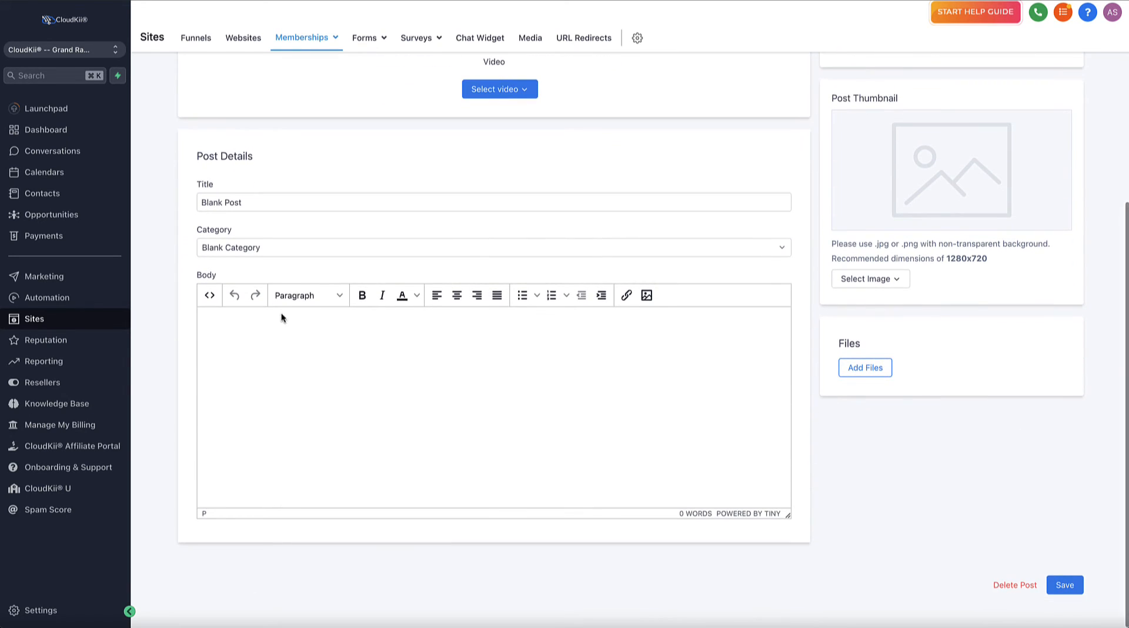
click(280, 329)
text(THis)
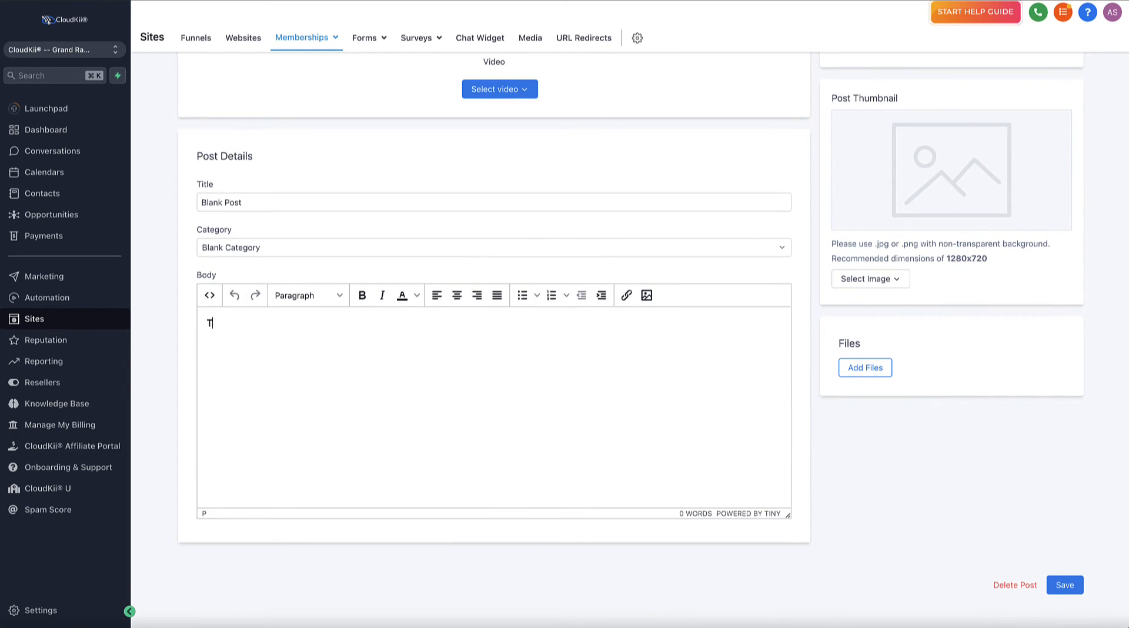
key(BackSpace)
key(BackSpace)
key(BackSpace)
key(BackSpace)
text(his )
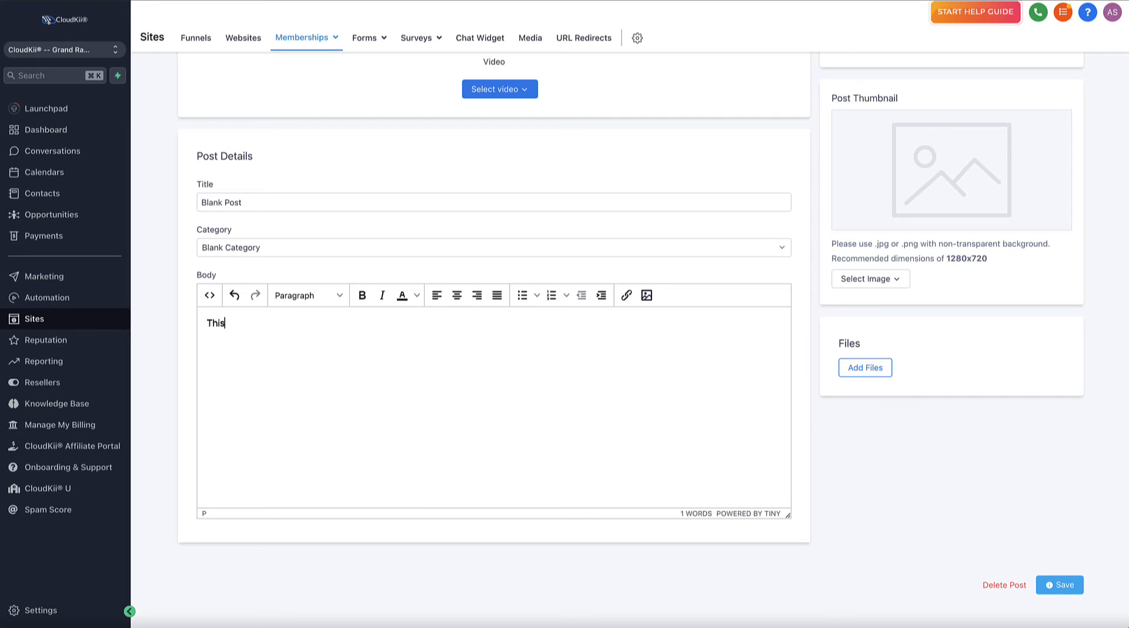
text(content)
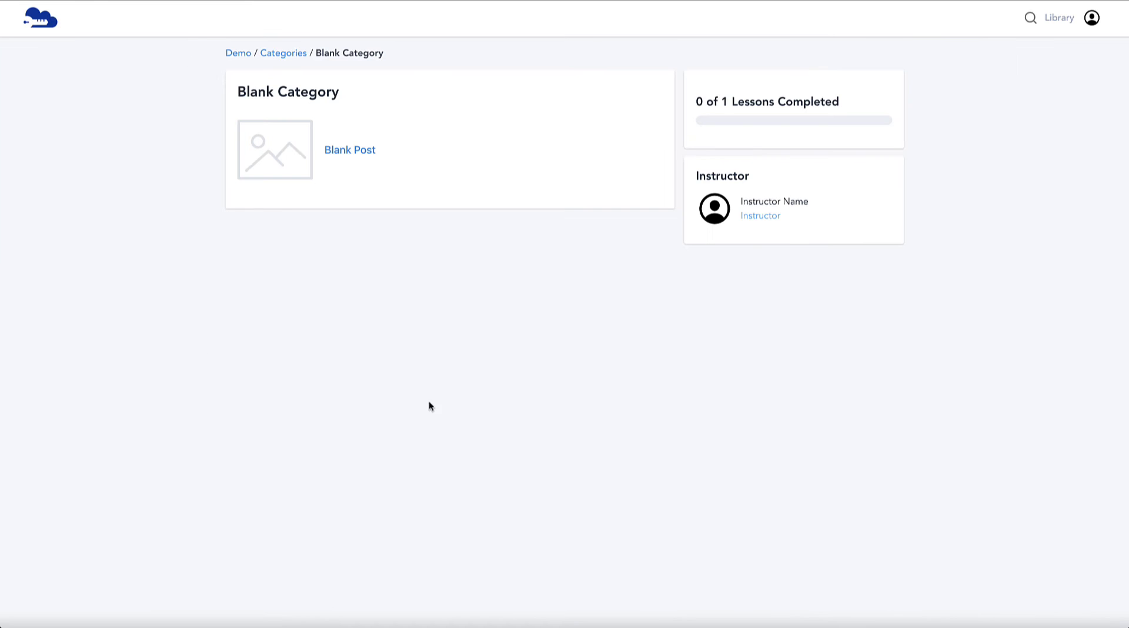
View Blank Post from the Blank Category preview, and return from the post editor to the Demo product structure
click(325, 154)
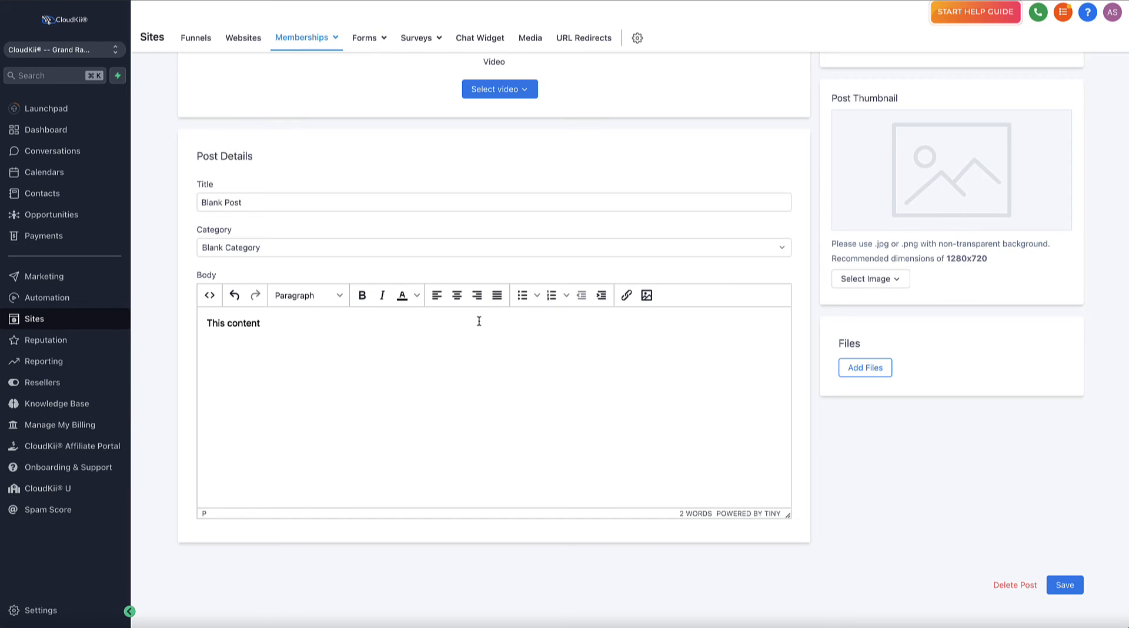
scroll(434, 401, up, 4)
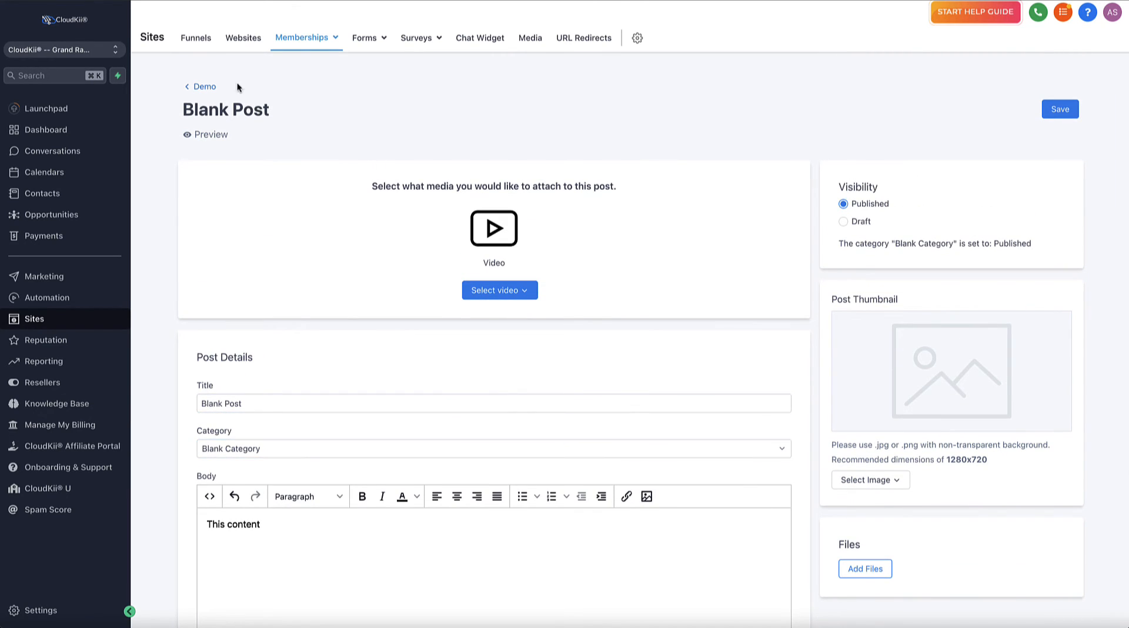
click(203, 88)
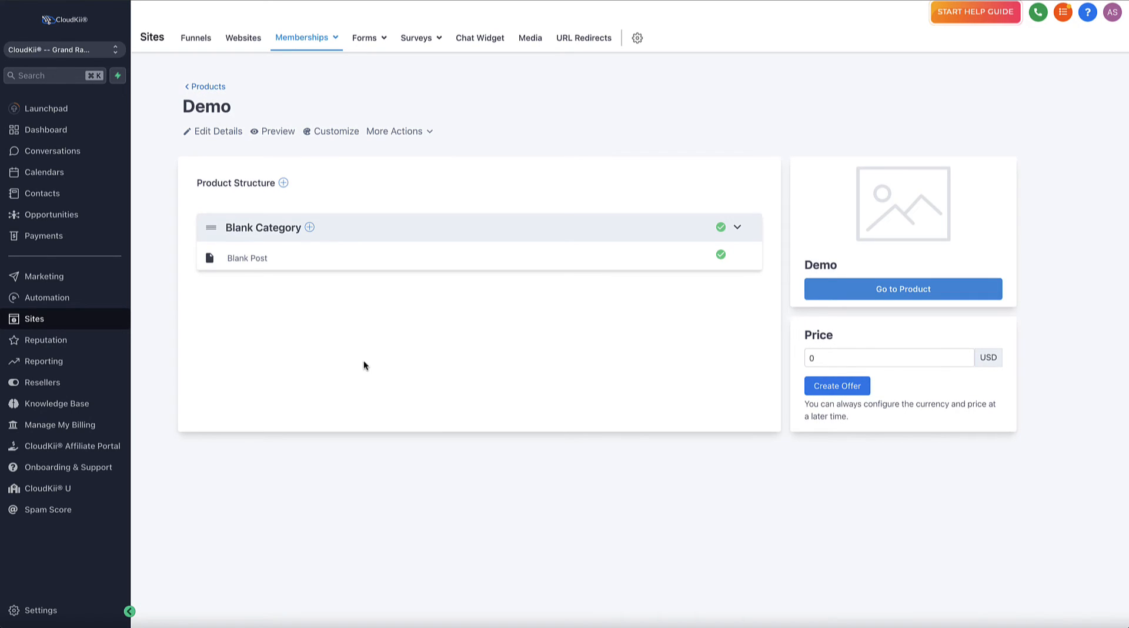
Open the Demo product's theme customization and review the themes in the Gallery and My Themes
click(334, 134)
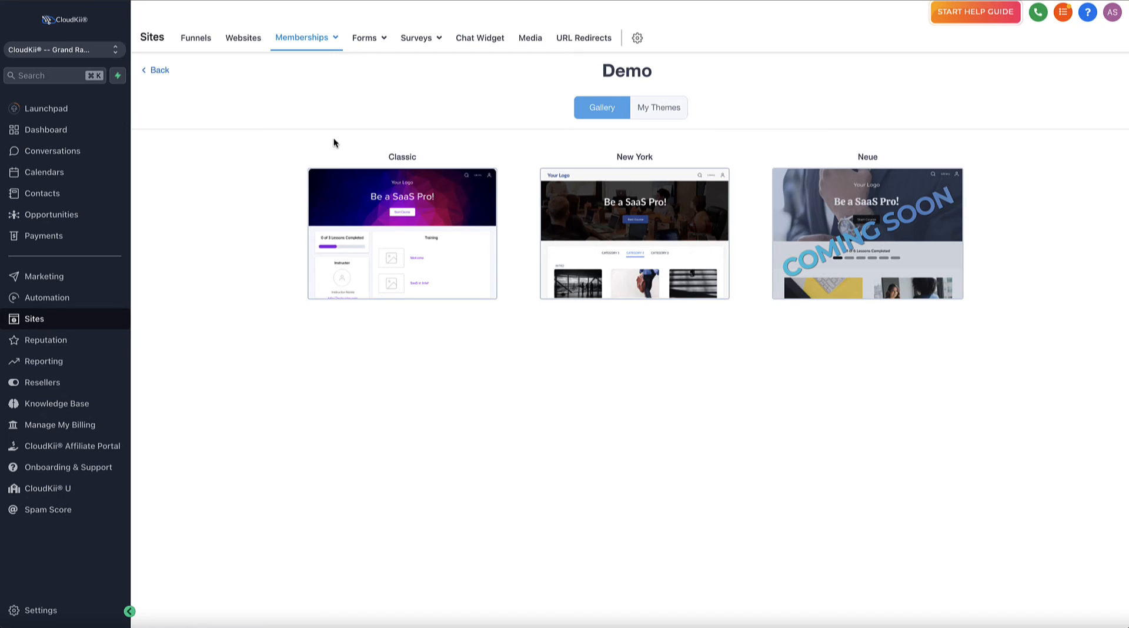
mouse_move(448, 281)
click(650, 111)
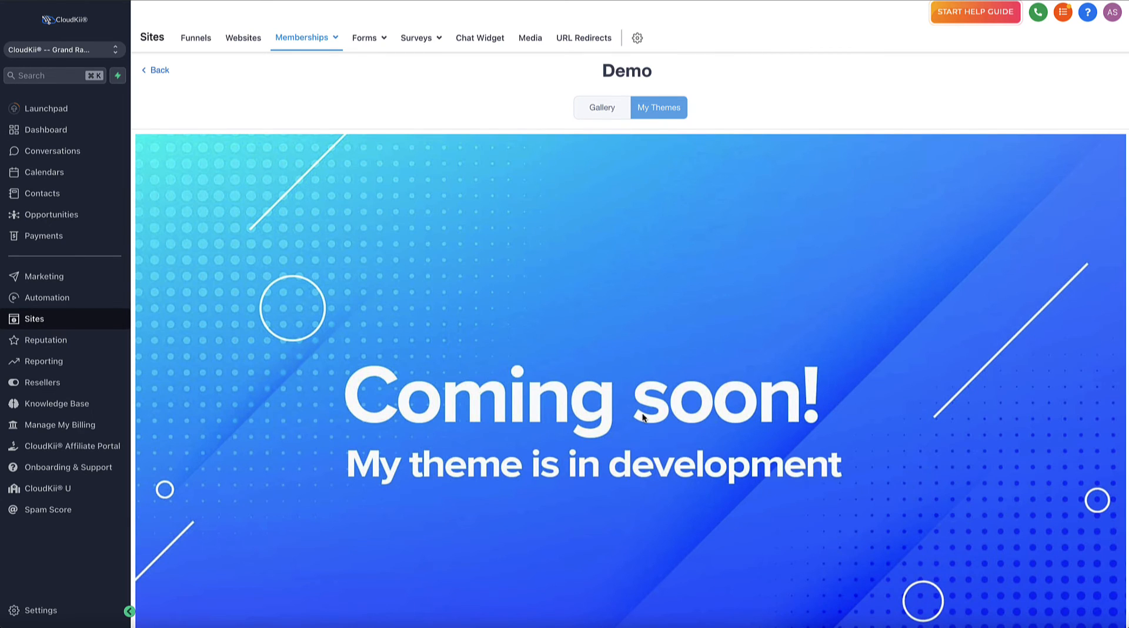
click(597, 112)
mouse_move(426, 258)
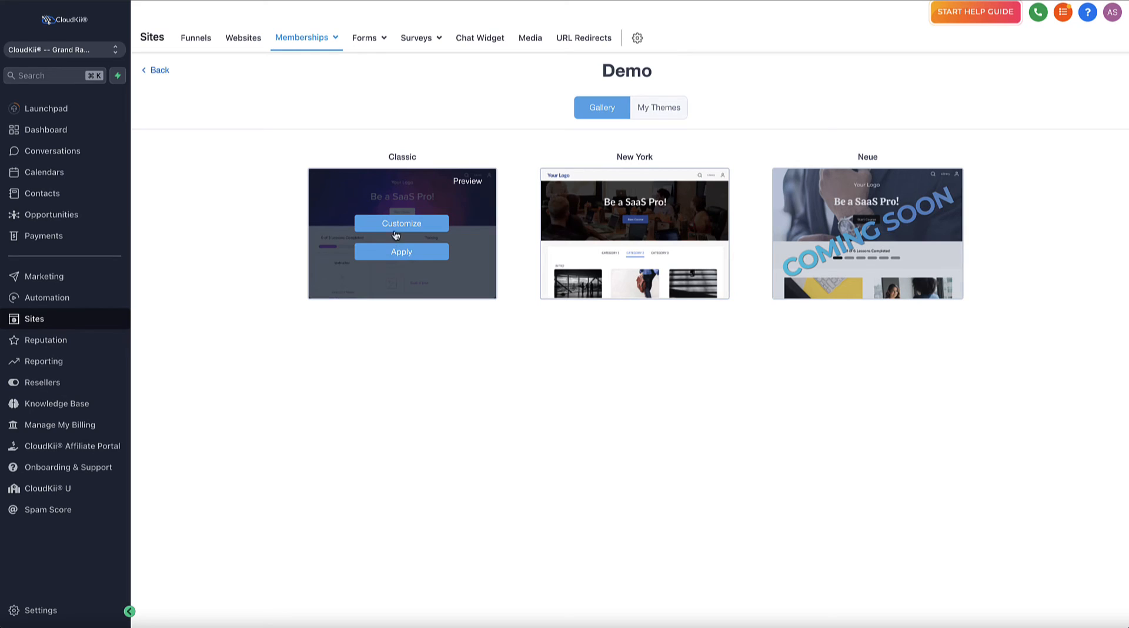
mouse_move(649, 245)
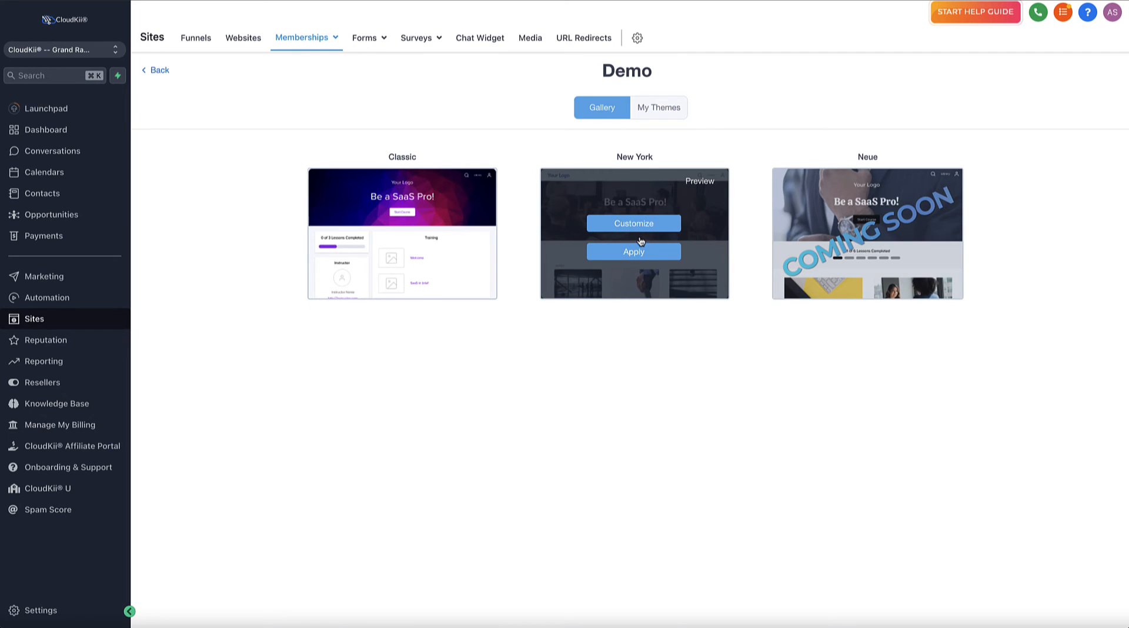
mouse_move(419, 225)
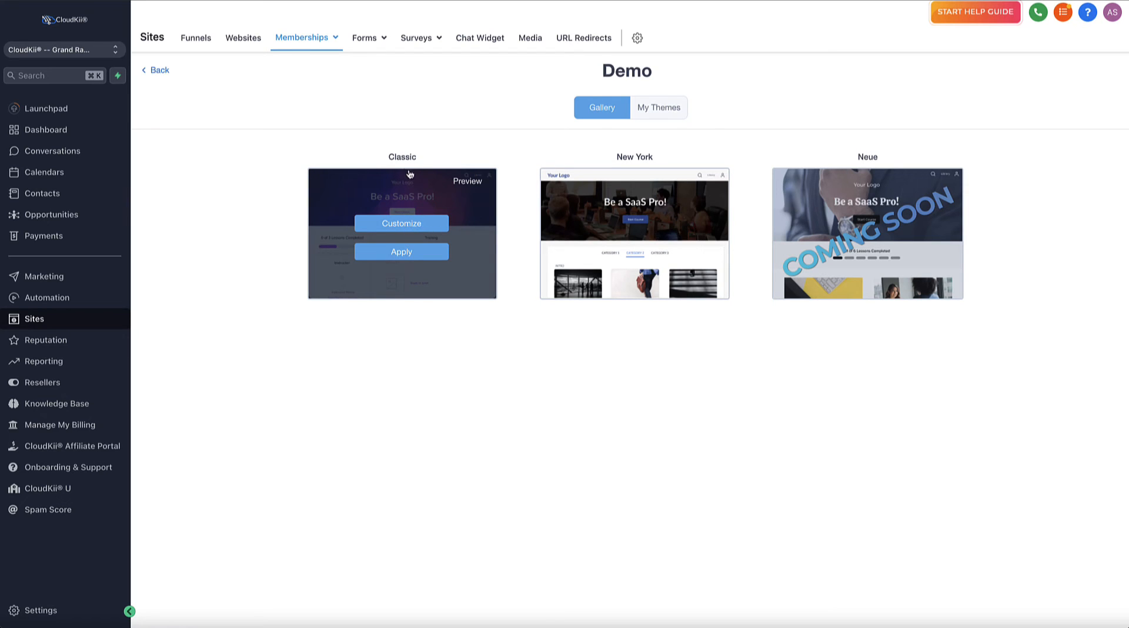
Open the Classic theme for customizing and review its color, logo placement, font and background settings
click(414, 226)
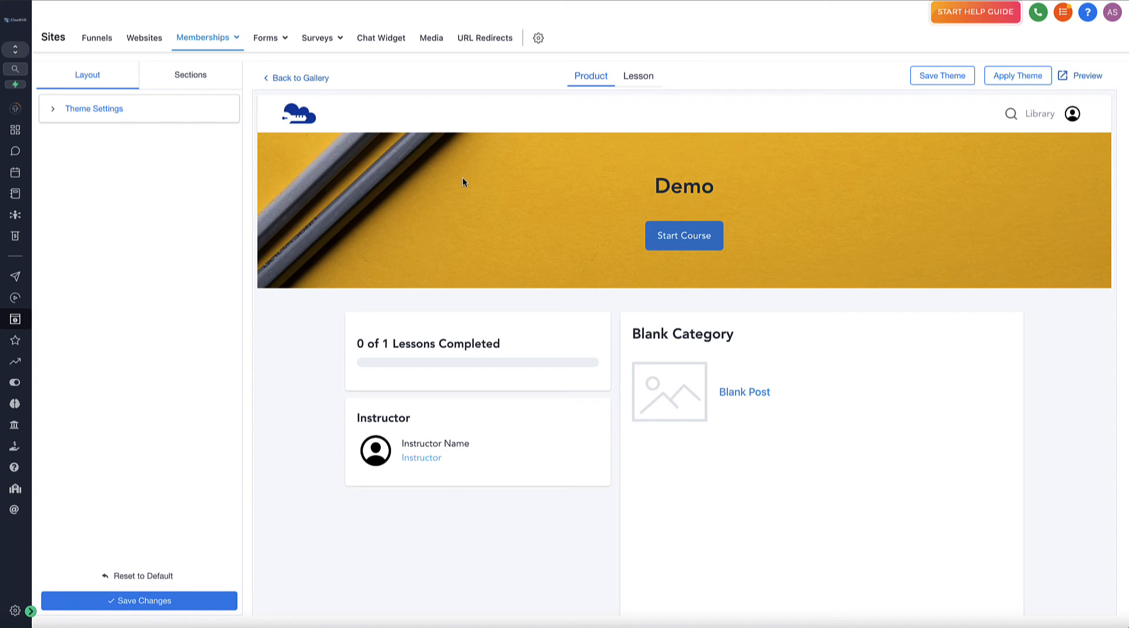
click(76, 116)
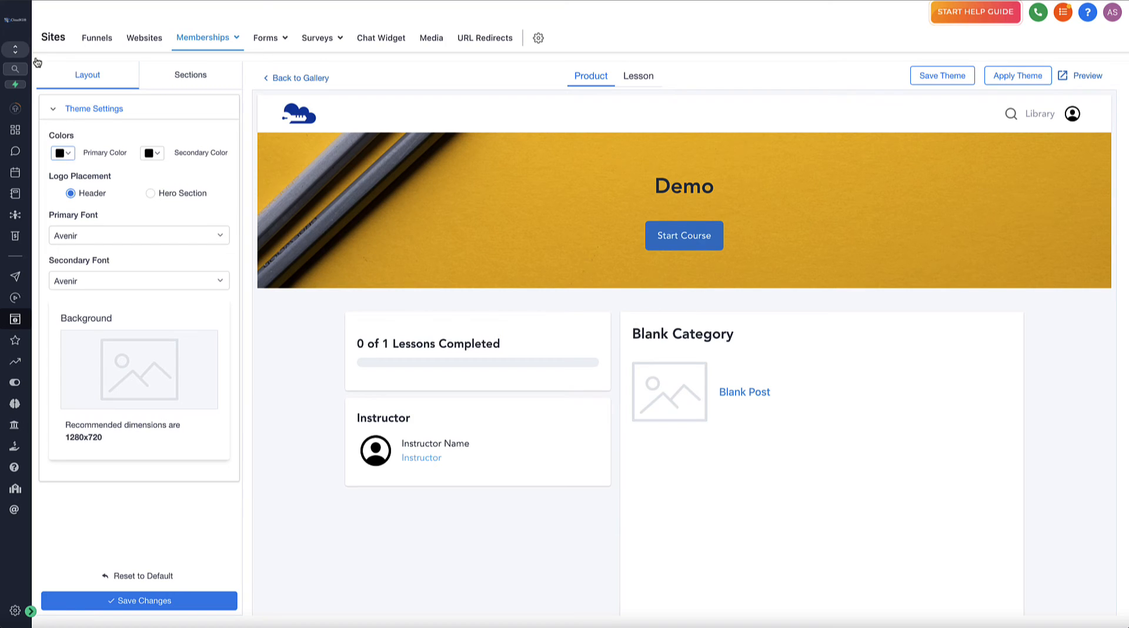
click(53, 109)
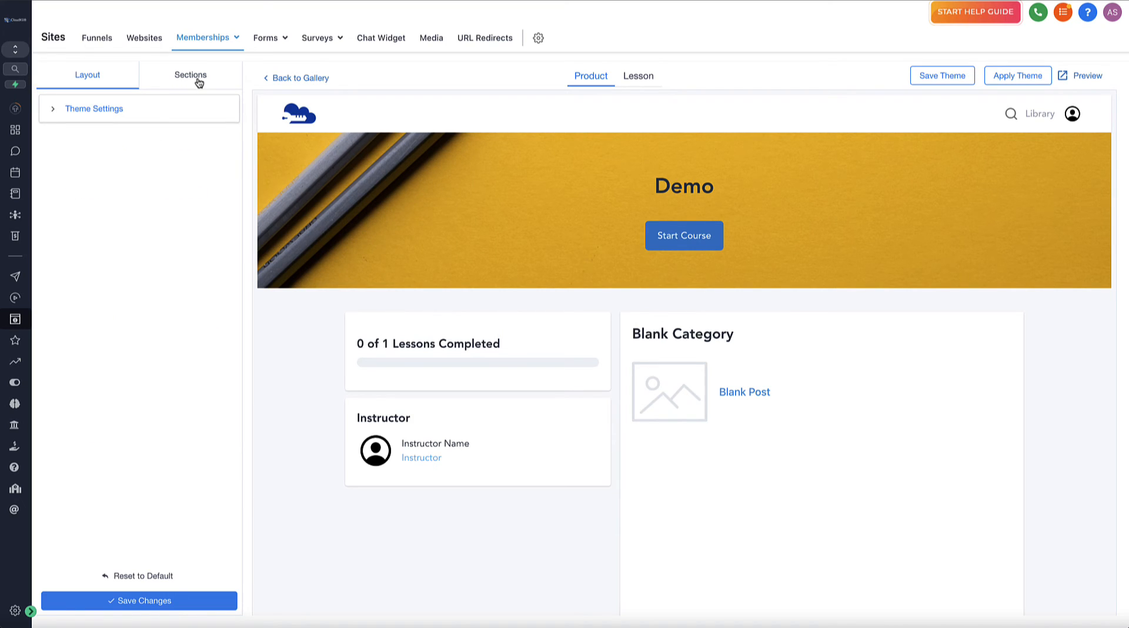
Find "ELMessenger Pro Legacy .png" by searching for "elmes" and choose it as the Header section's background image
click(199, 83)
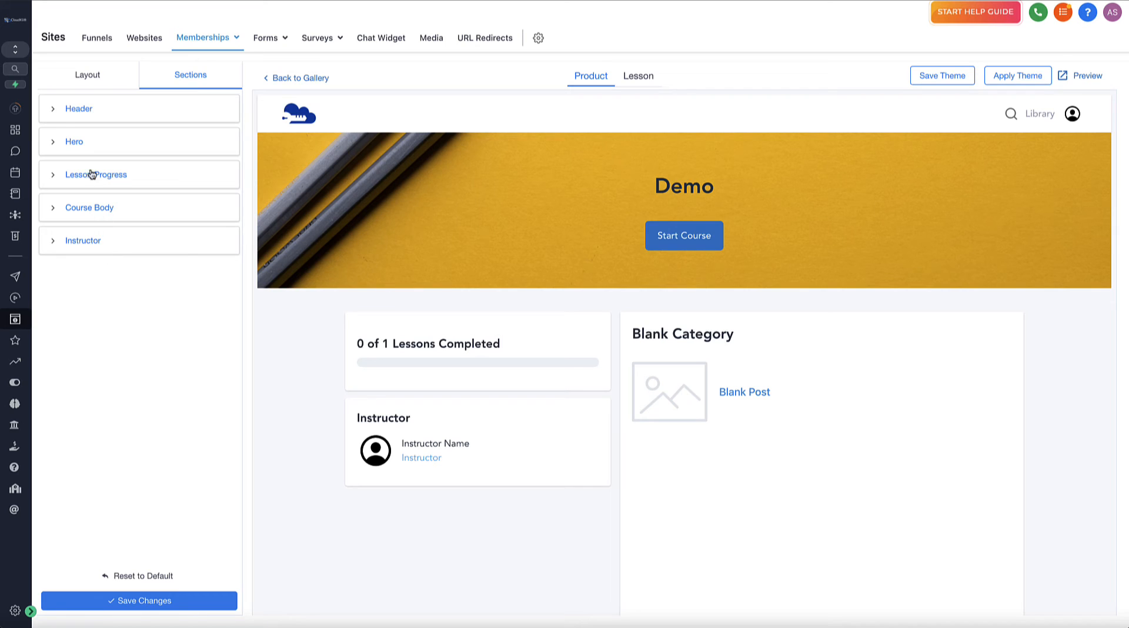
click(53, 111)
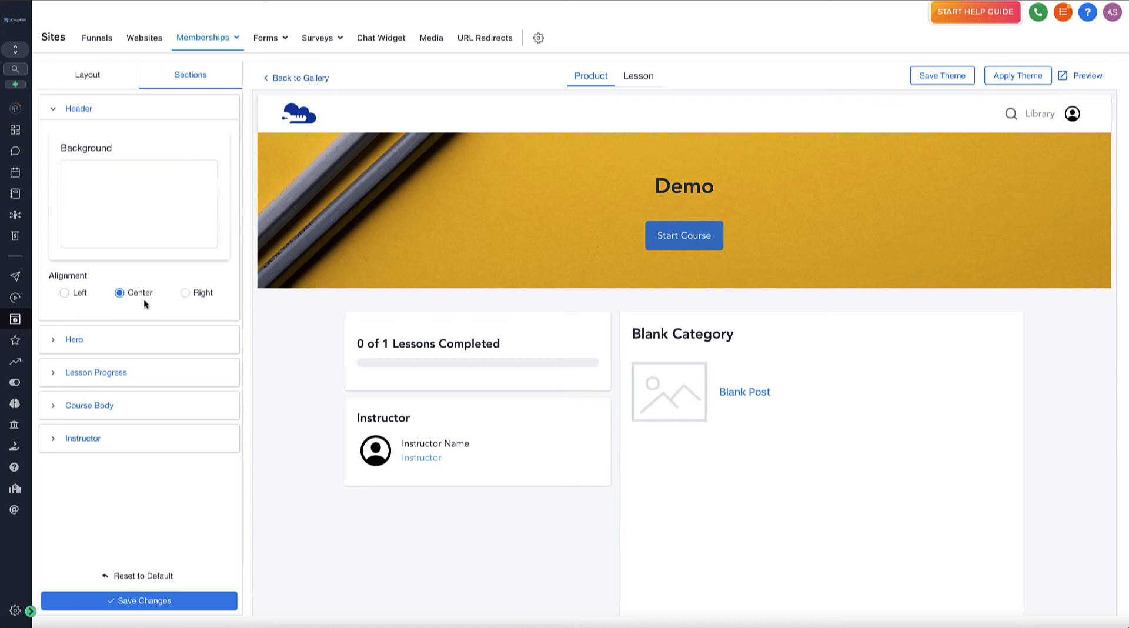
click(131, 196)
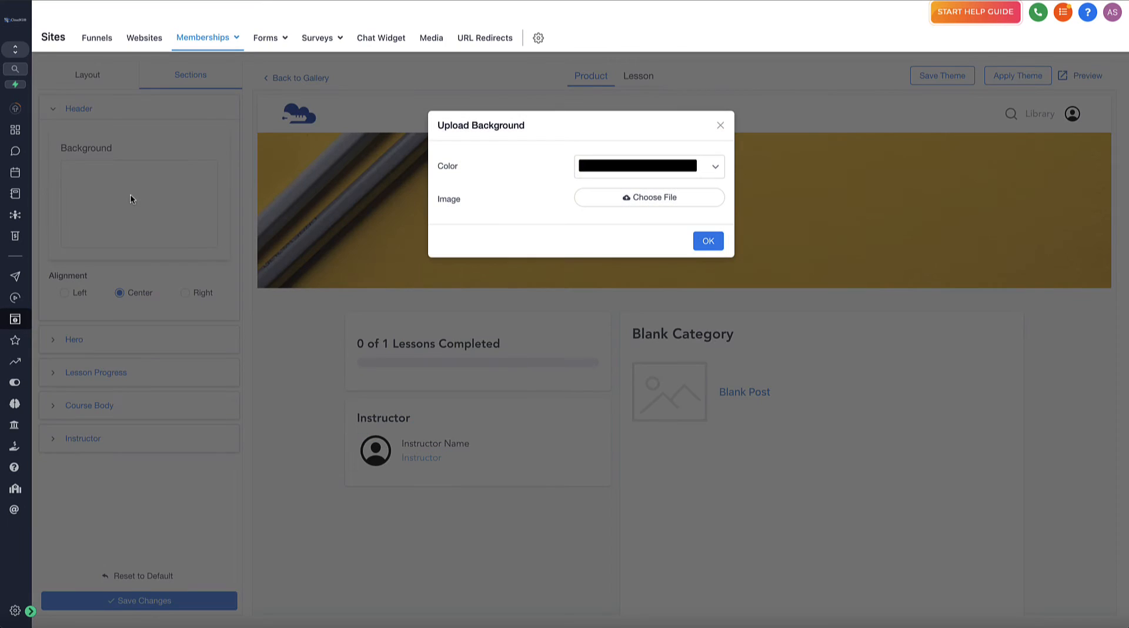
click(655, 200)
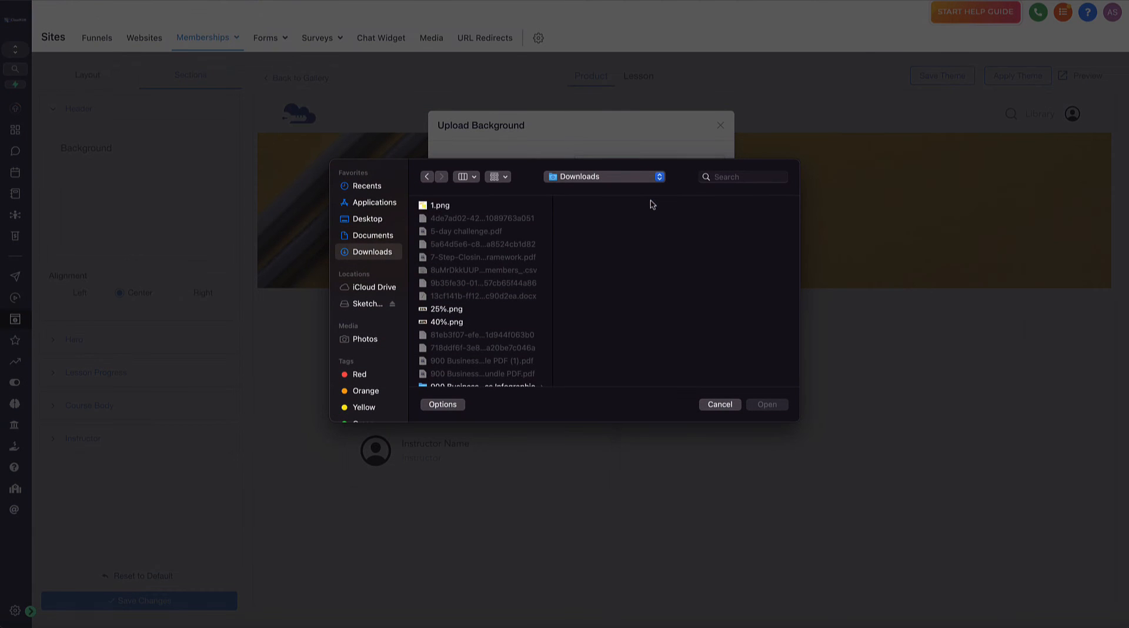
click(747, 176)
text(elmes)
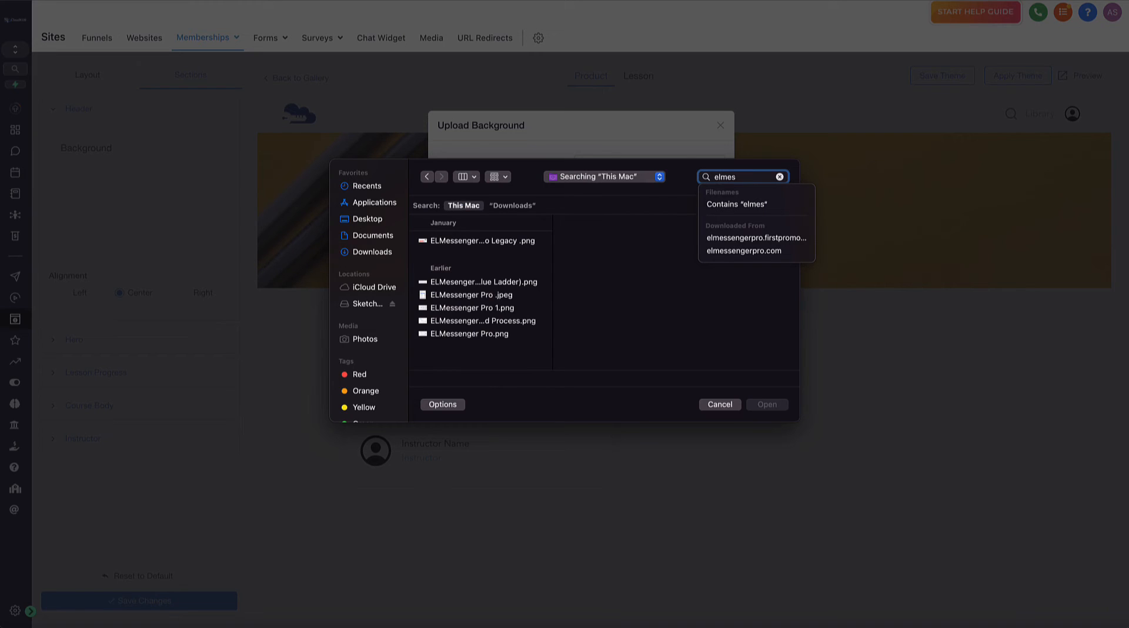
click(469, 241)
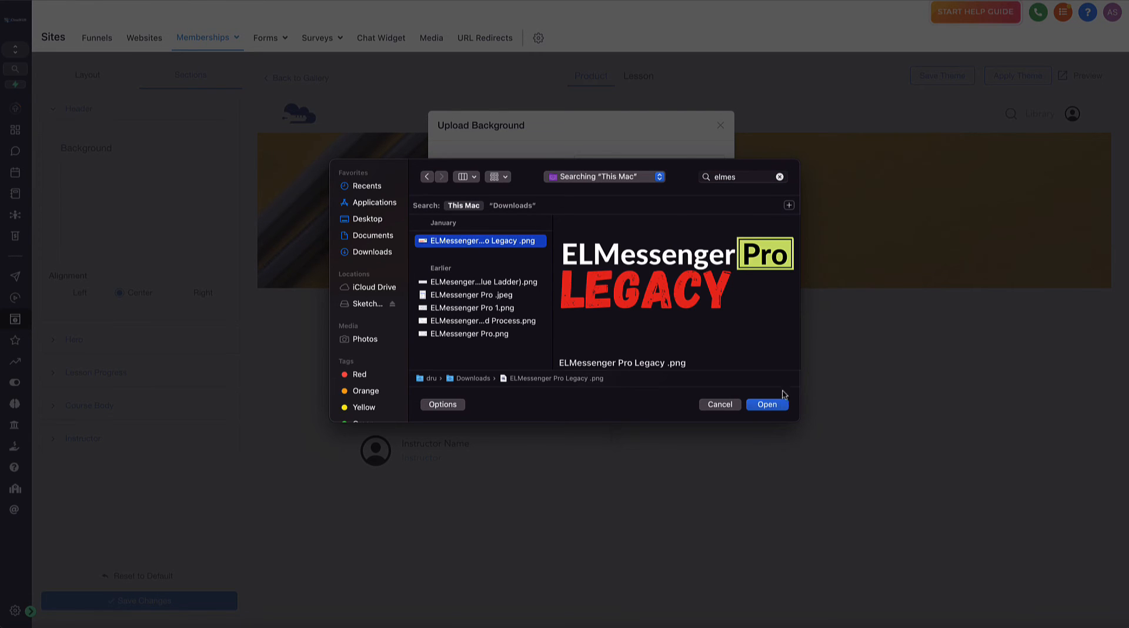
click(773, 404)
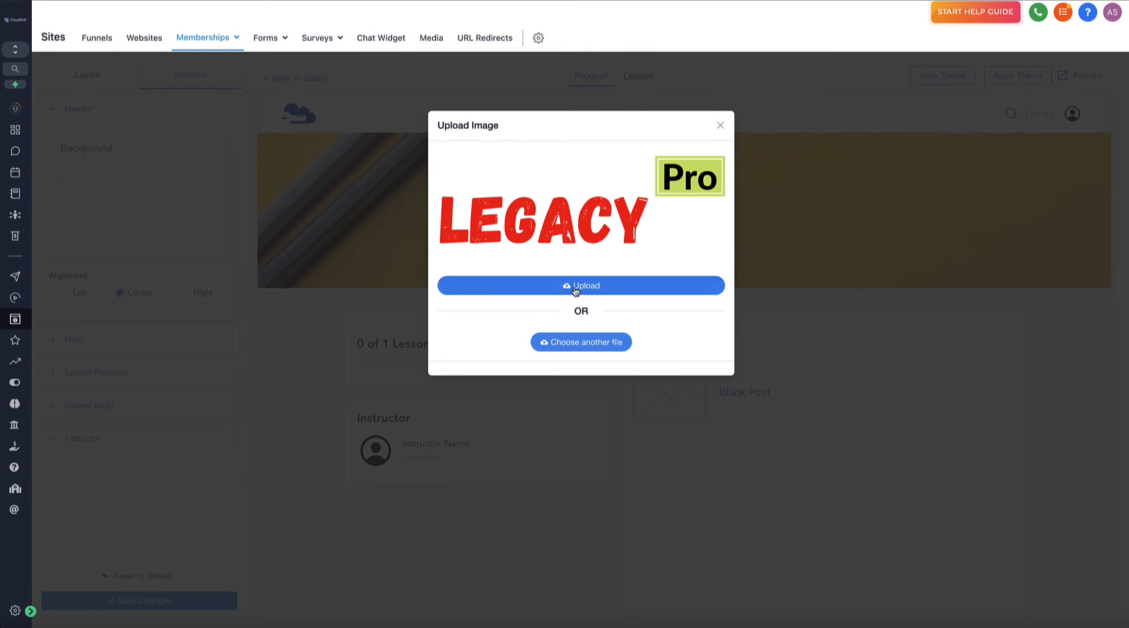
Upload the chosen Header background image, save the theme changes and check the product page preview
click(576, 288)
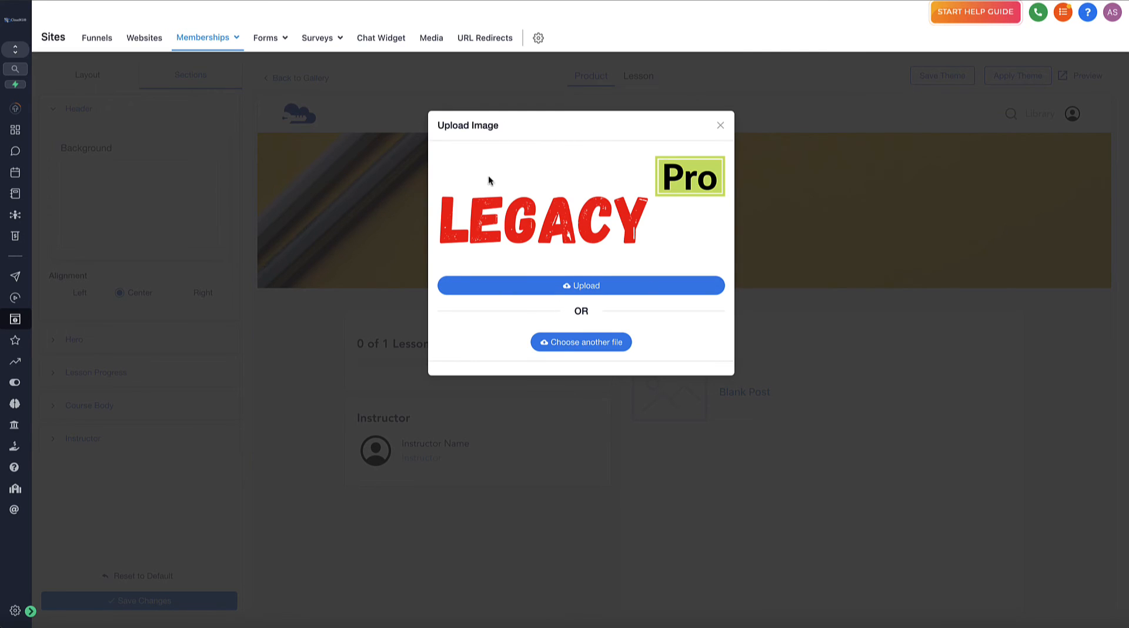
click(593, 287)
click(595, 290)
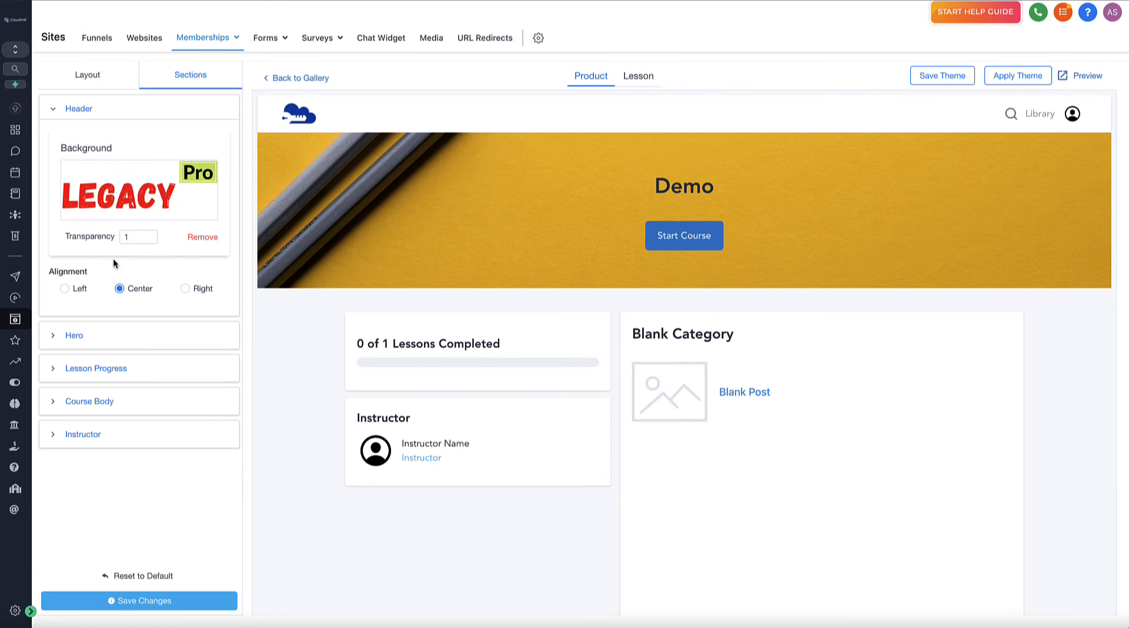
click(169, 606)
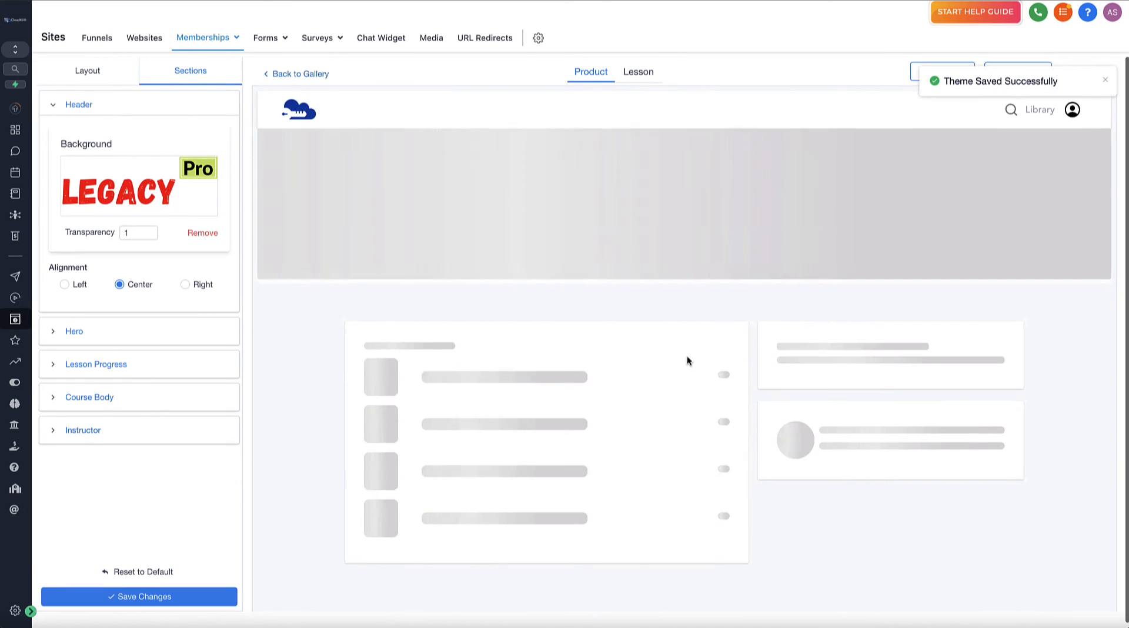
scroll(543, 356, down, 3)
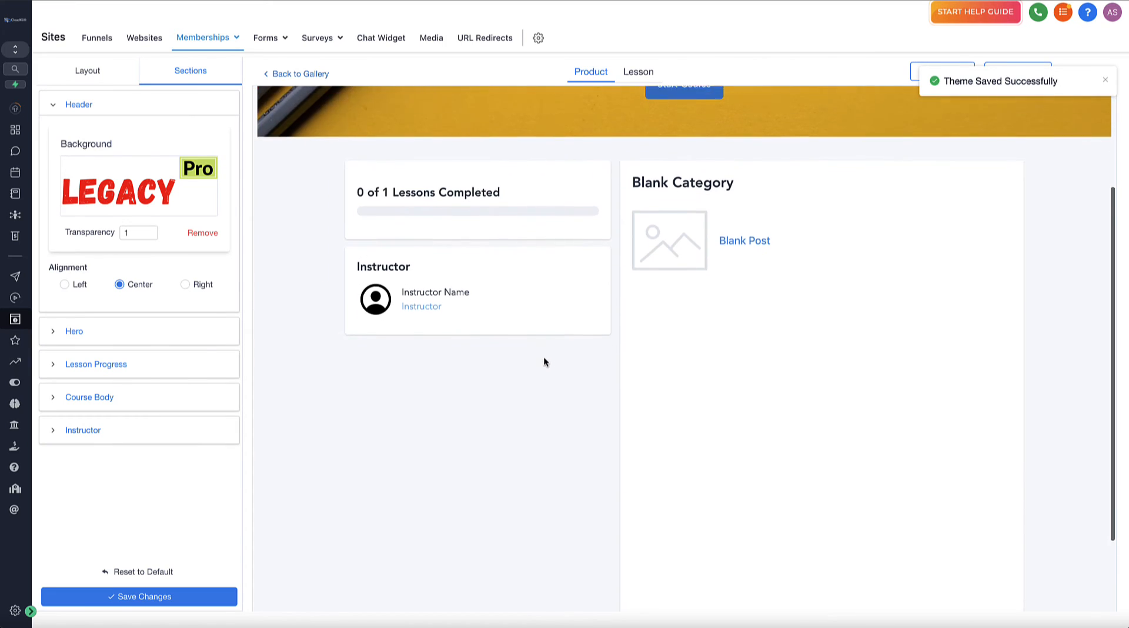
scroll(543, 357, up, 3)
scroll(544, 357, up, 2)
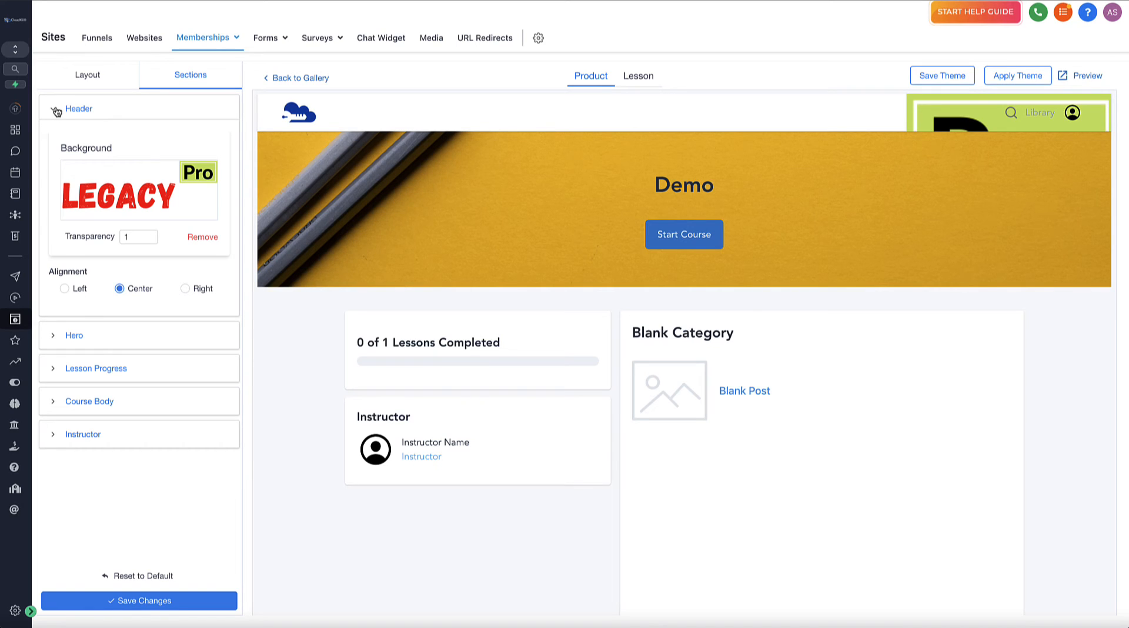
Expand the Hero section and review its background, spacing, title and description settings
click(51, 339)
scroll(157, 412, down, 2)
scroll(155, 406, down, 1)
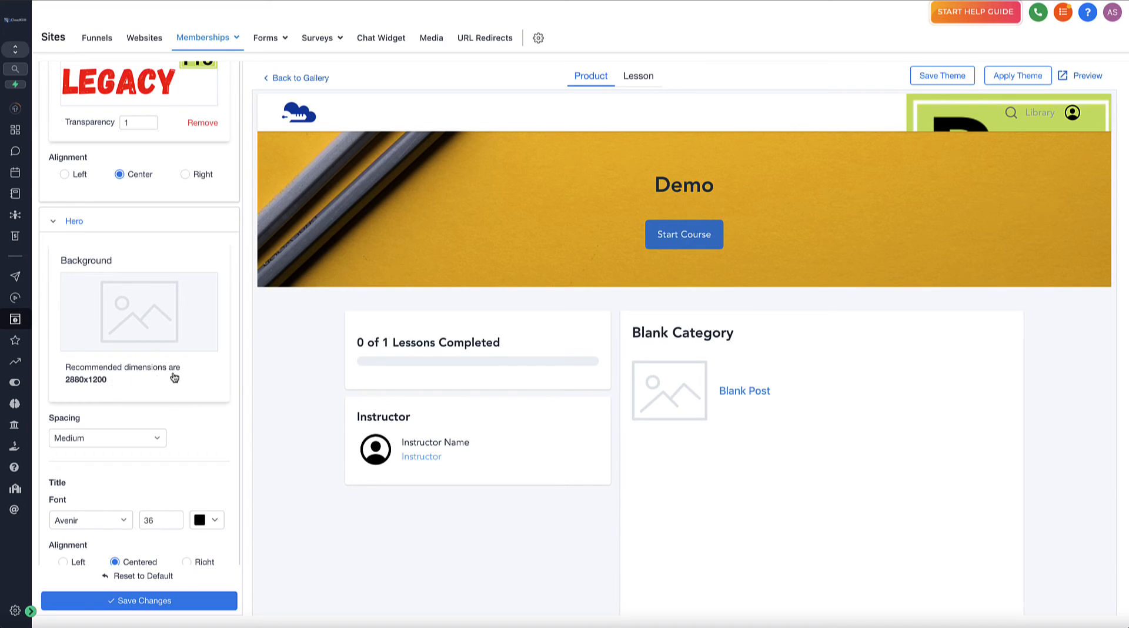
scroll(193, 365, down, 1)
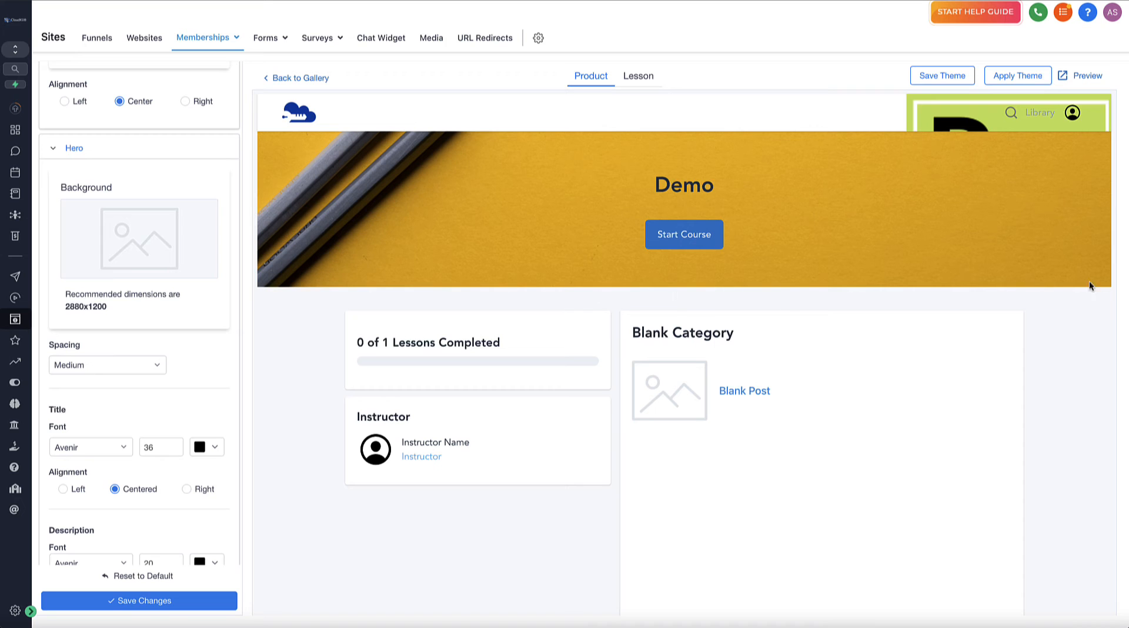
Upload "ELMessenger Pro Legacy .png" as the Hero section's background image and save the theme changes
click(112, 272)
click(647, 197)
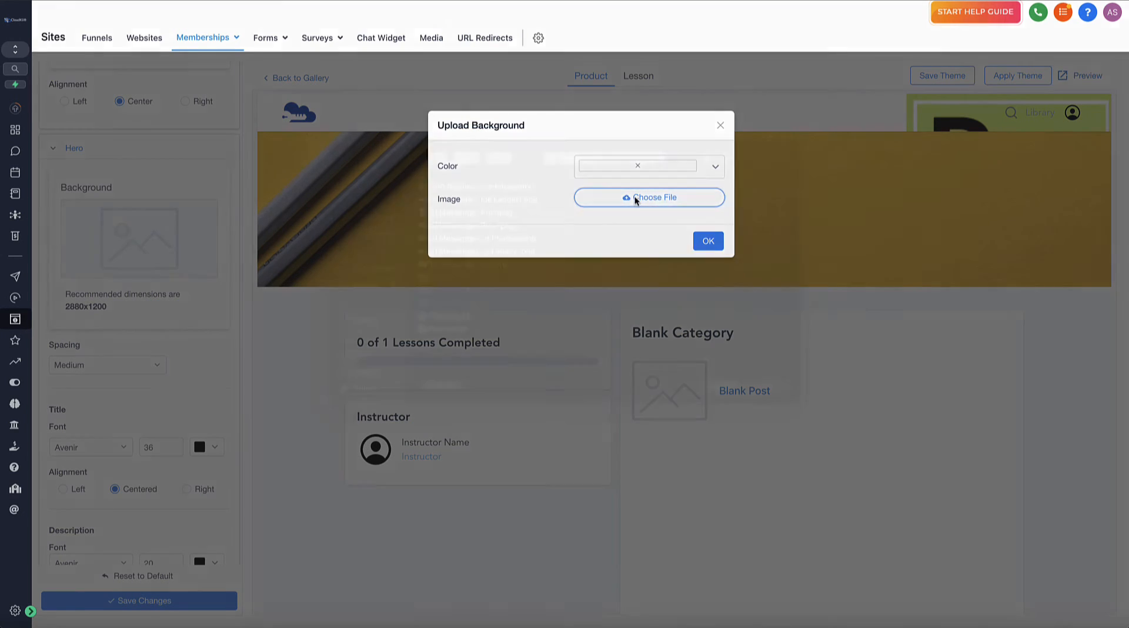
click(713, 179)
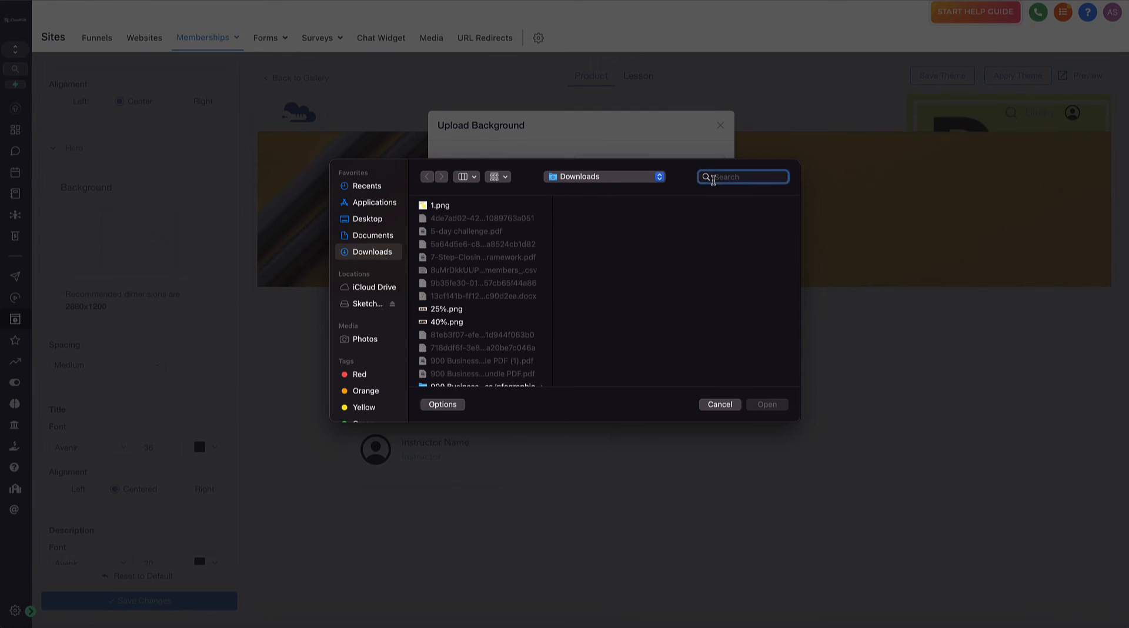
text(ELmessenger)
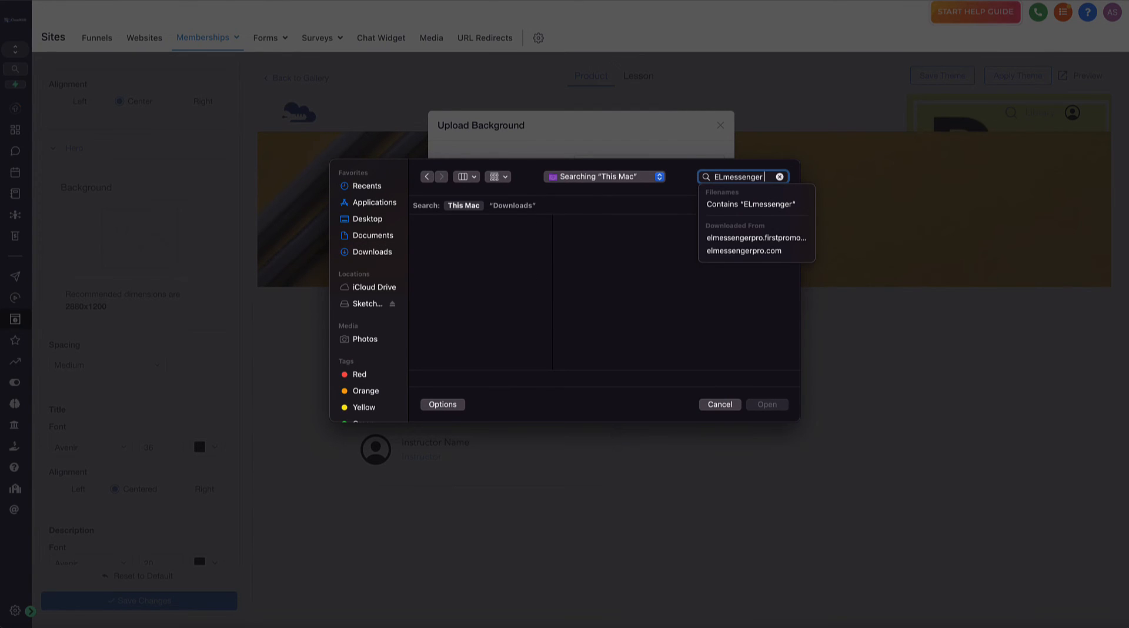
text( pro)
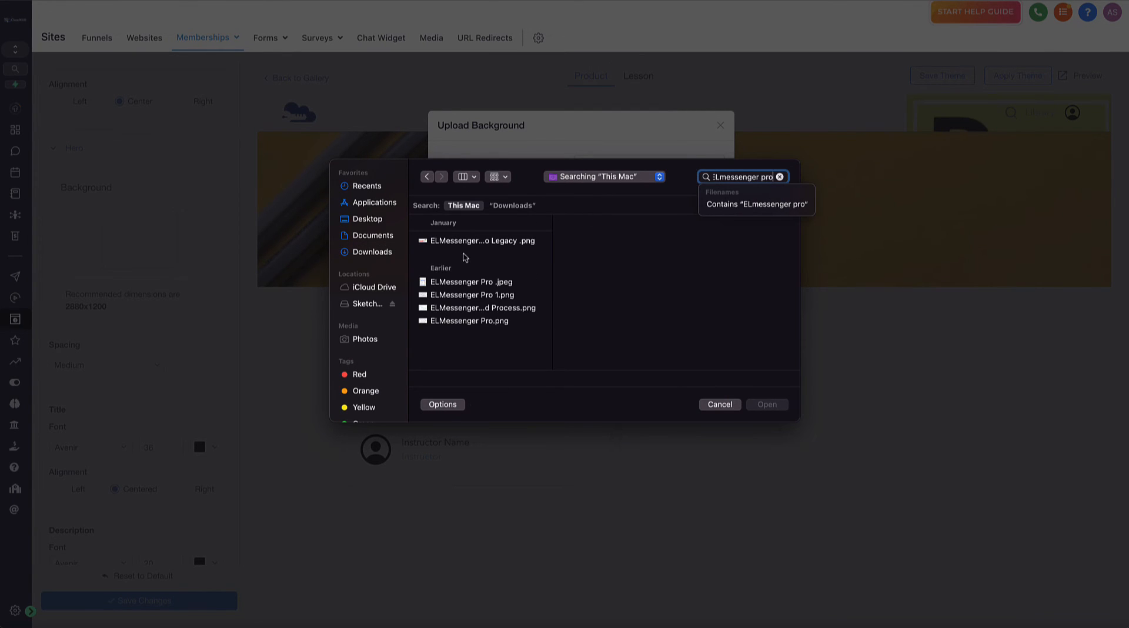
click(467, 241)
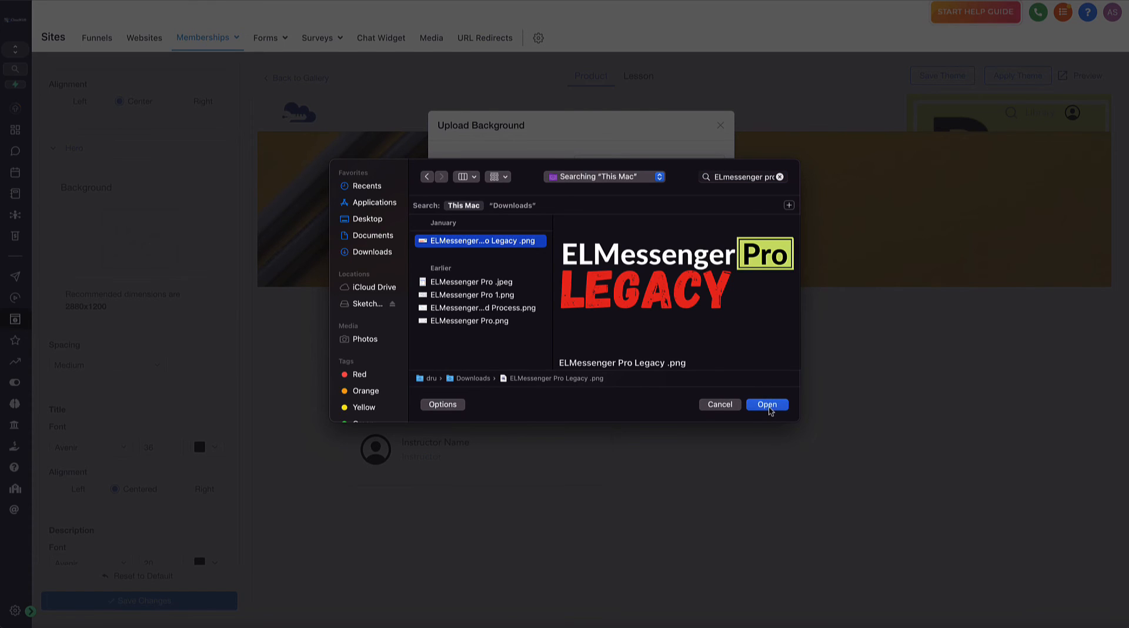
click(767, 406)
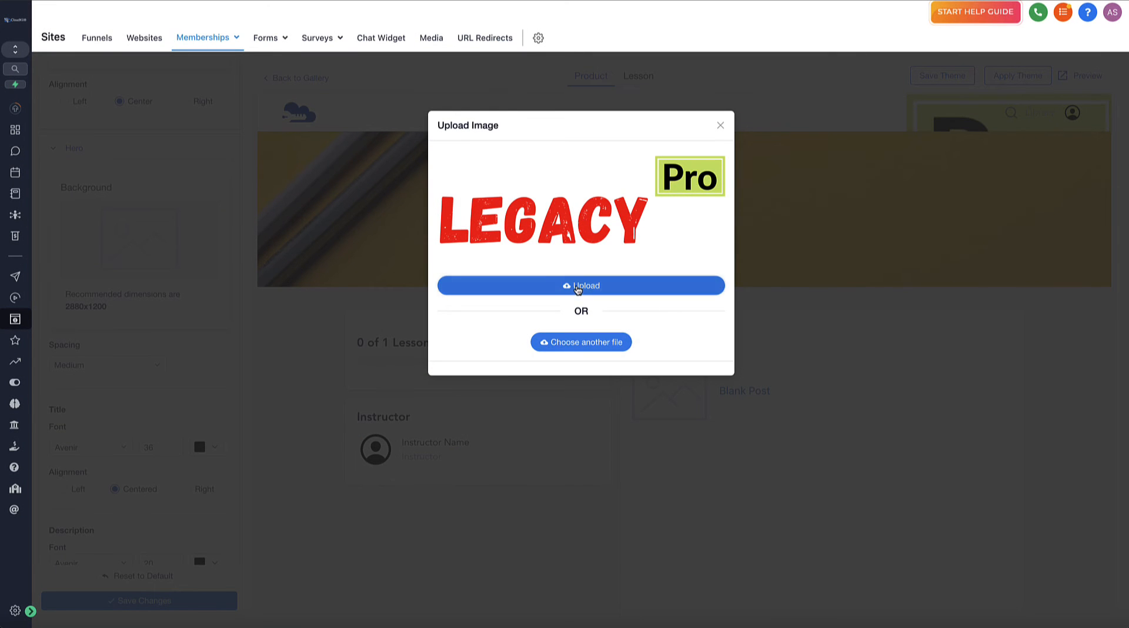
click(580, 294)
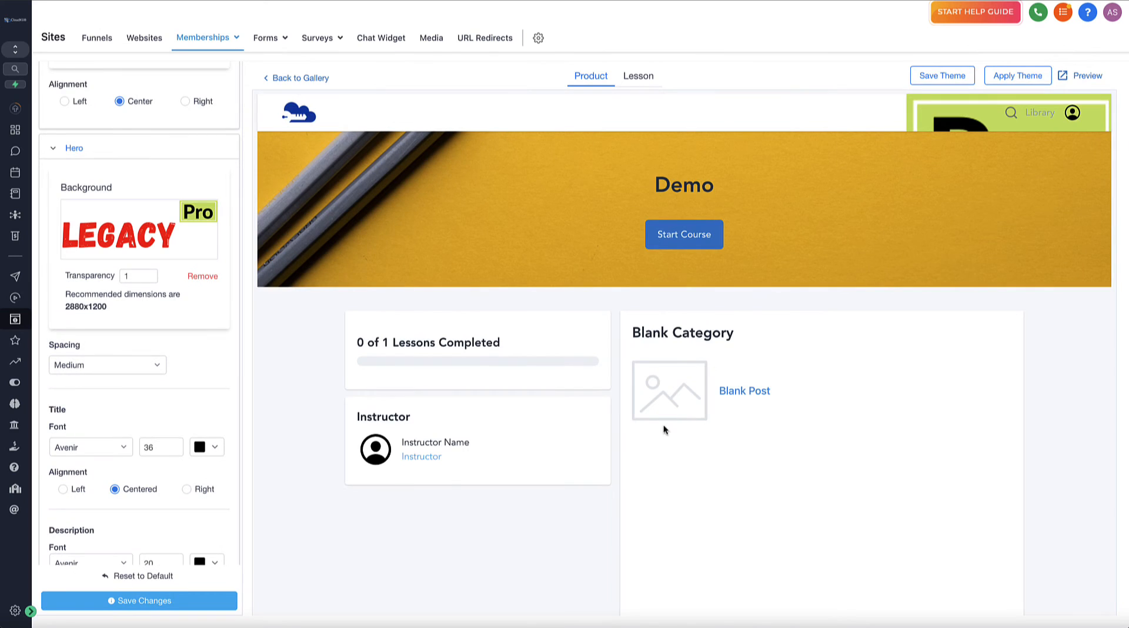
click(147, 600)
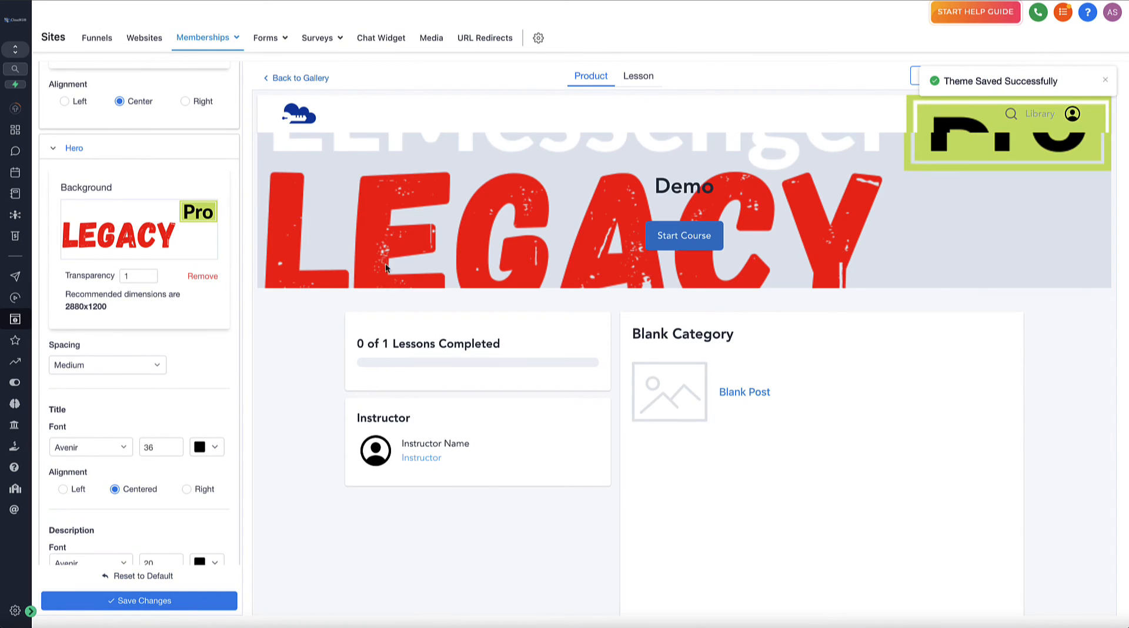
Remove the Hero section's background image and save the theme changes
click(204, 276)
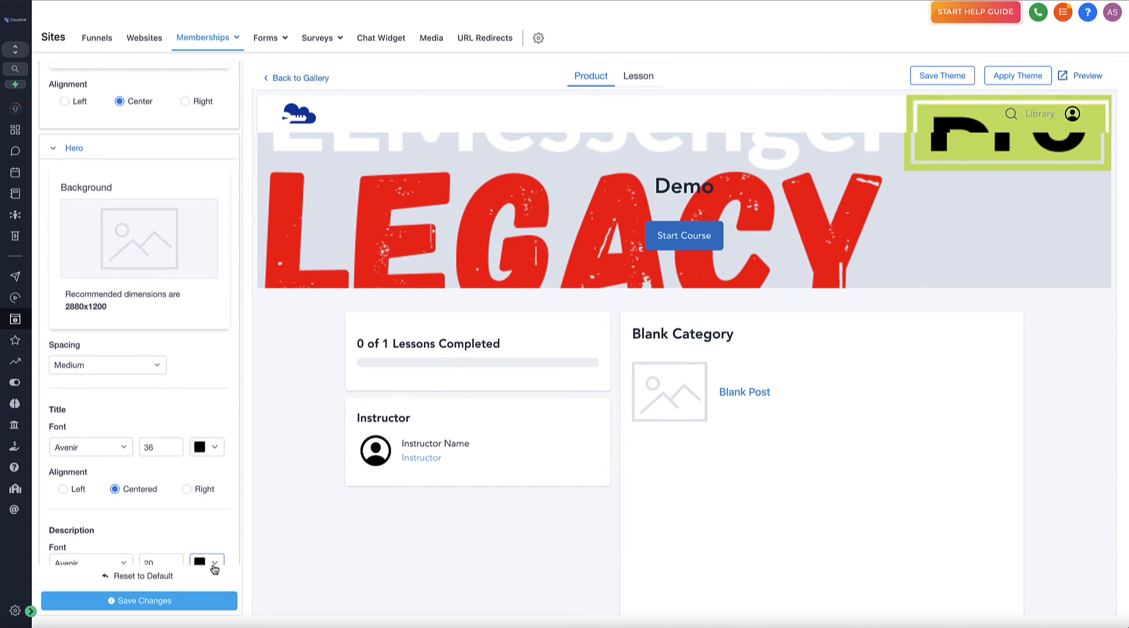
click(194, 603)
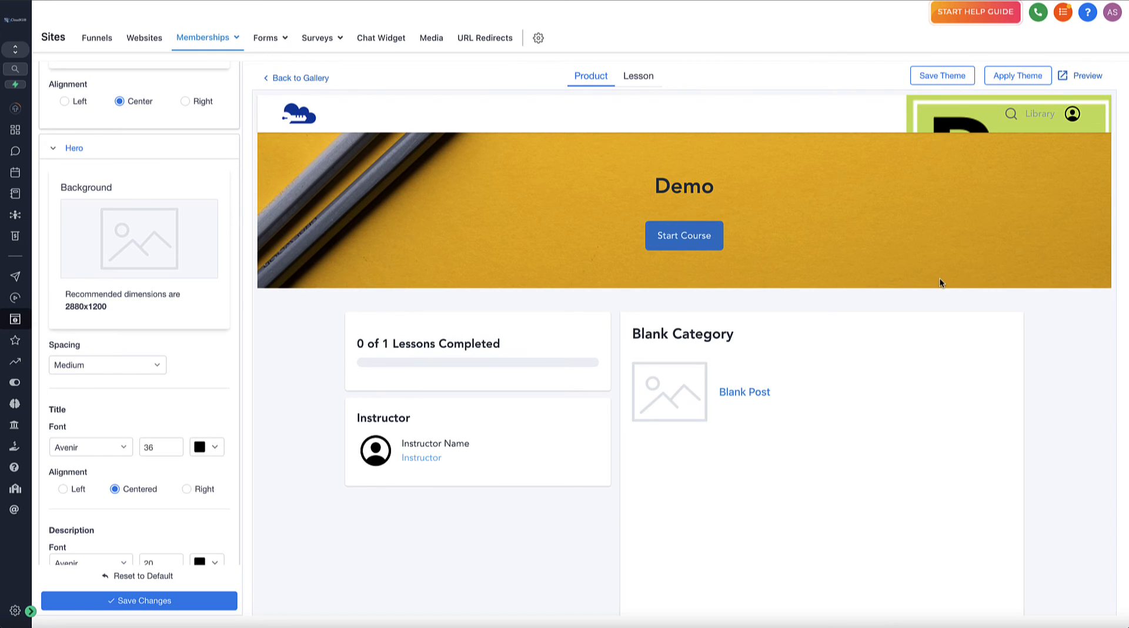
Review the Hero section's title, description and button font, colour and alignment settings
scroll(154, 400, down, 2)
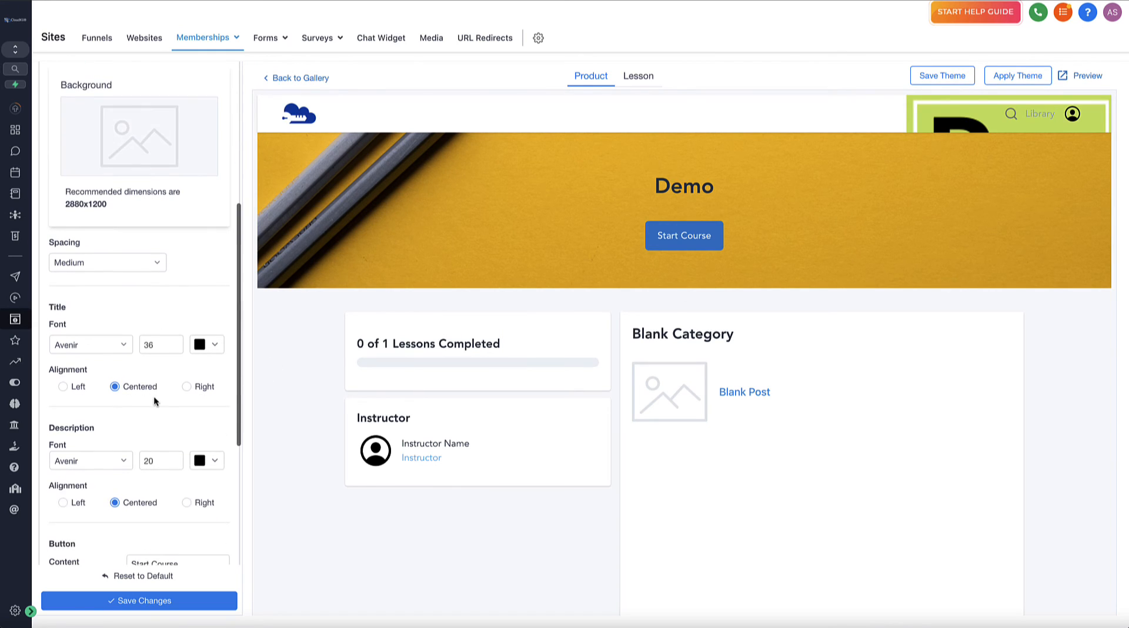
scroll(149, 398, down, 4)
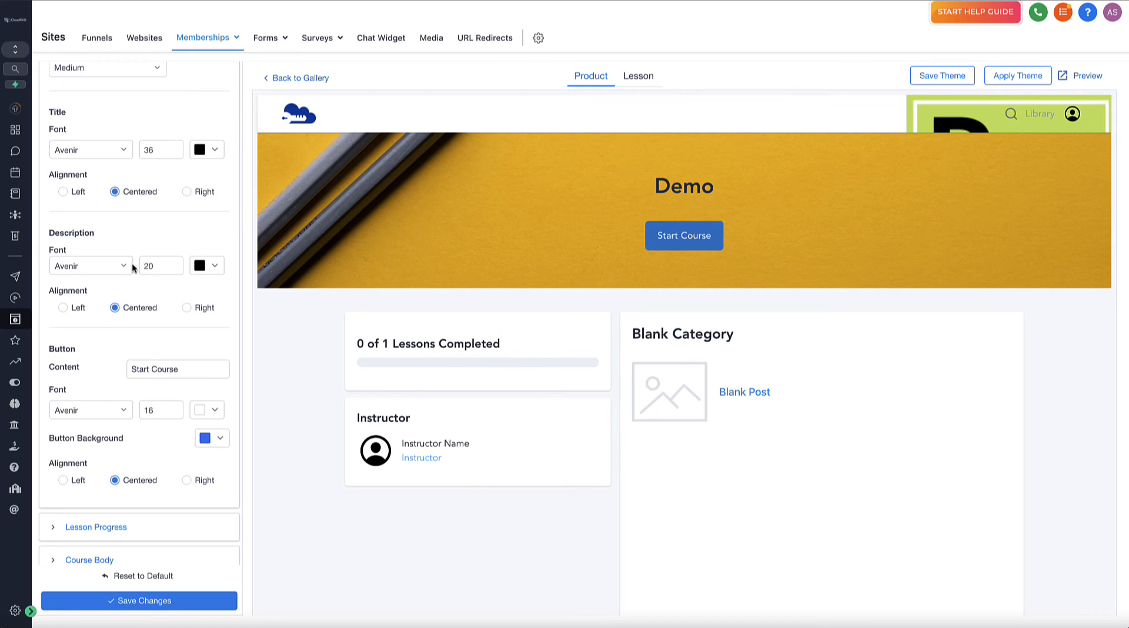
scroll(164, 404, down, 1)
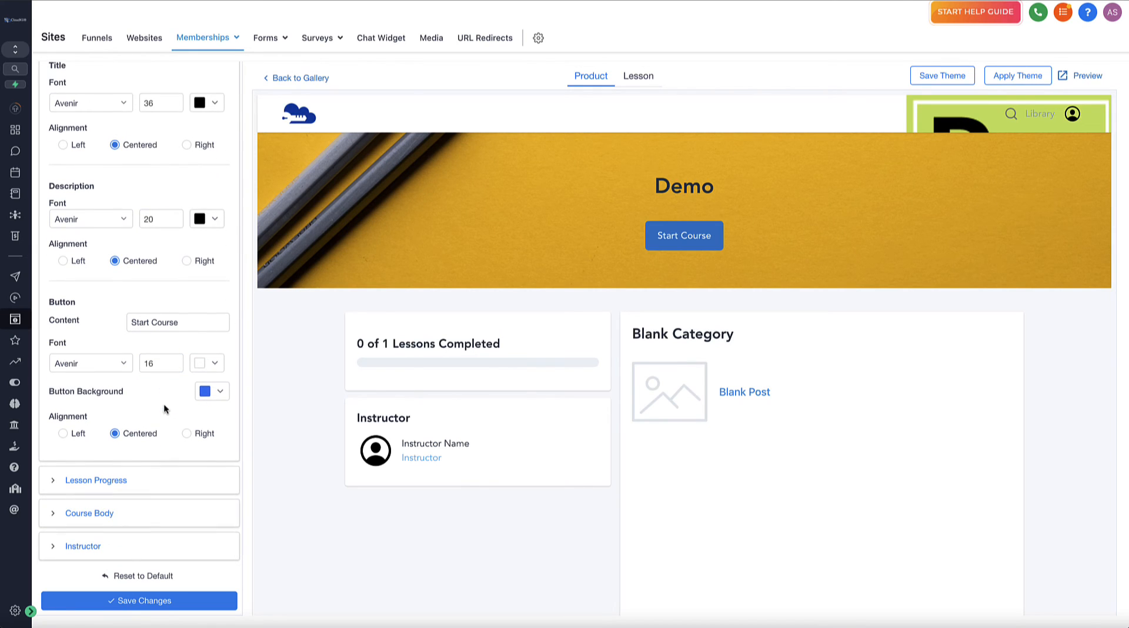
click(170, 356)
scroll(117, 453, down, 1)
Expand the Lesson Progress section, review its background, font and progress colour settings, and collapse it again
click(101, 473)
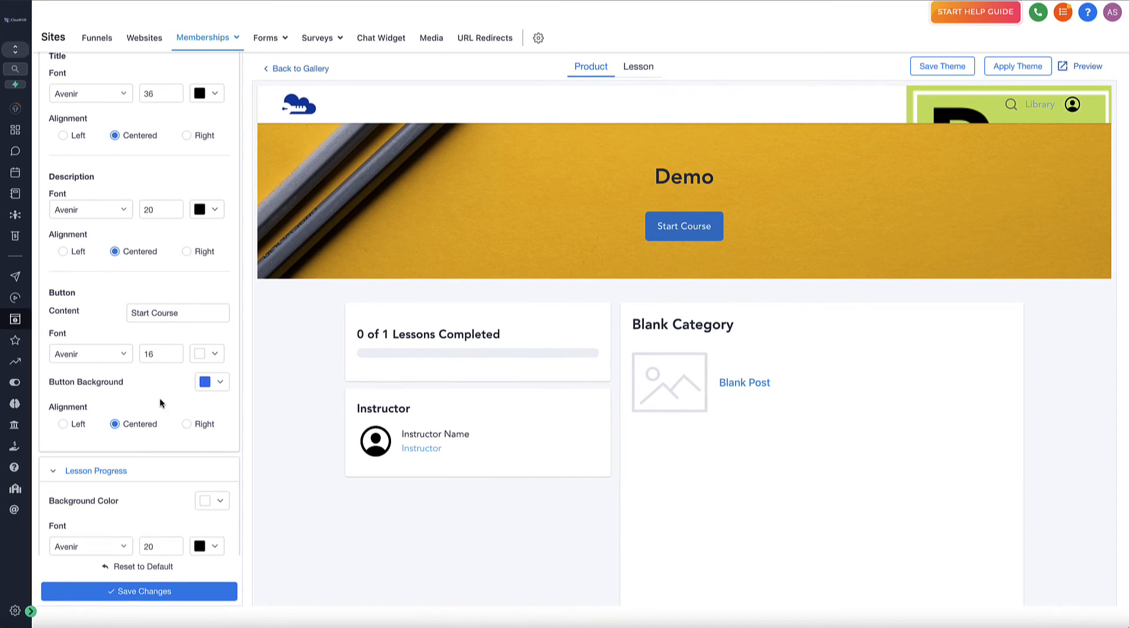
scroll(160, 397, down, 2)
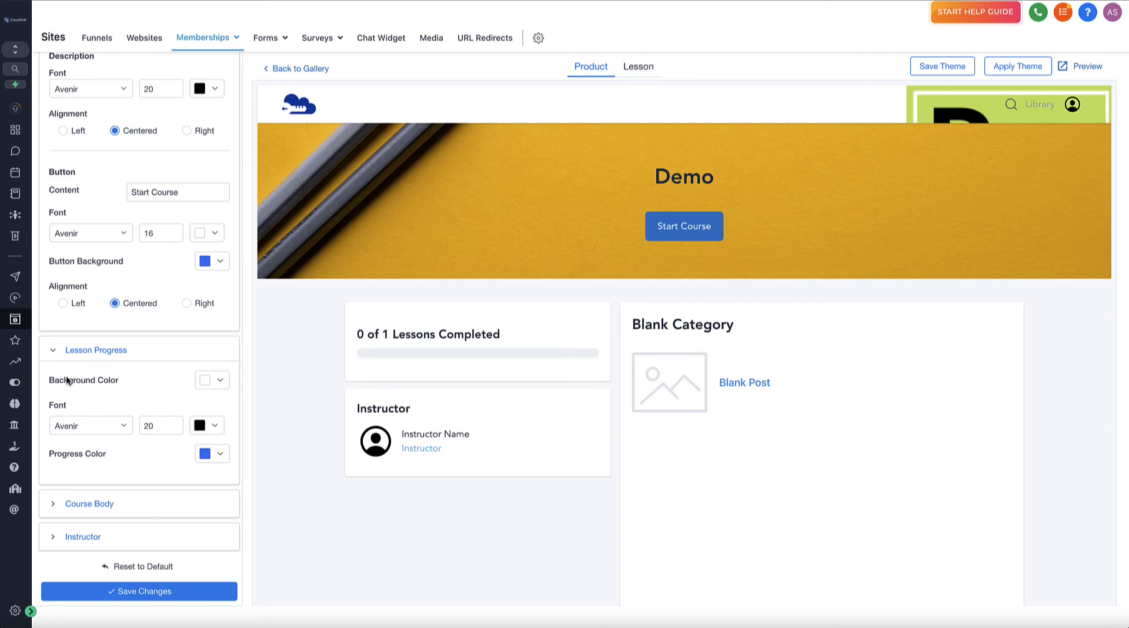
click(54, 351)
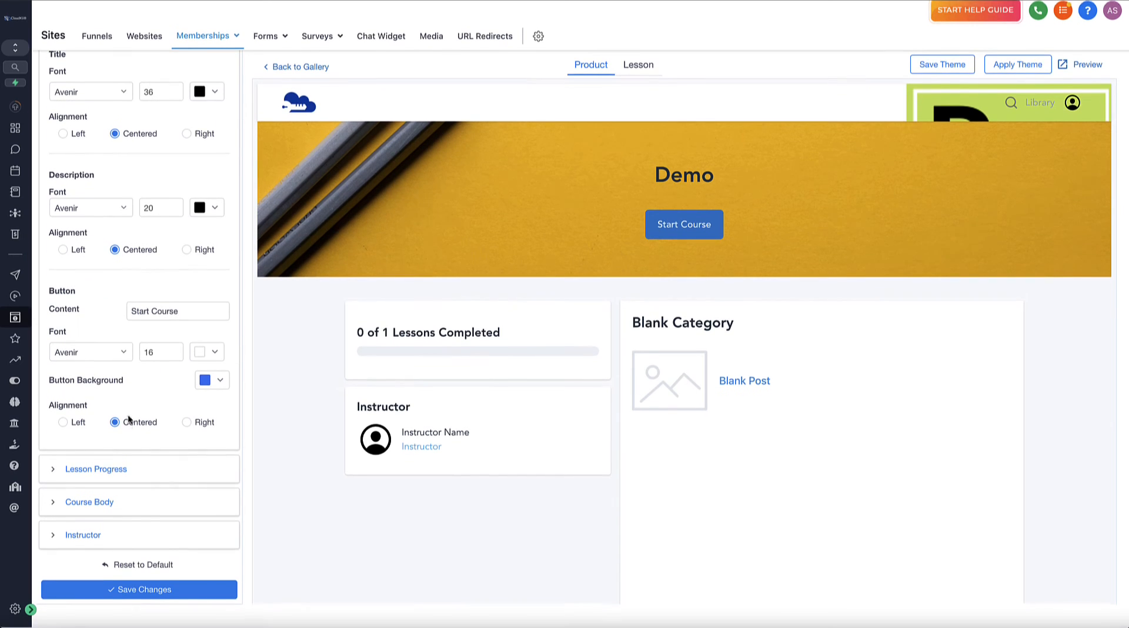
scroll(63, 185, up, 3)
scroll(58, 100, up, 10)
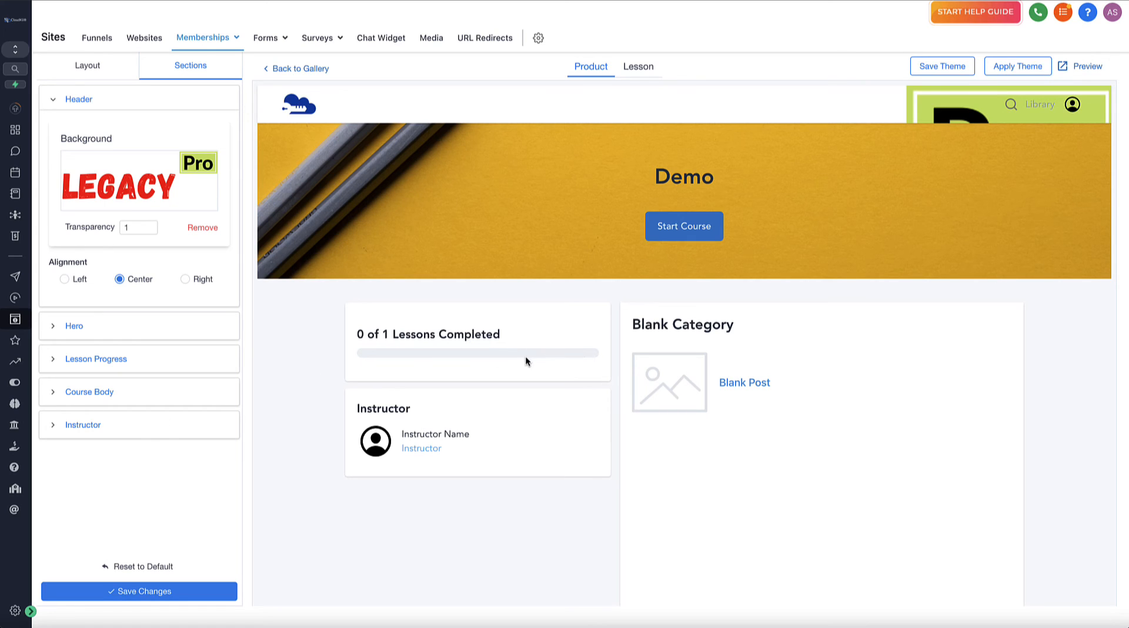
Expand the Course Body section and review its category, lesson and description fonts and background setting
click(78, 400)
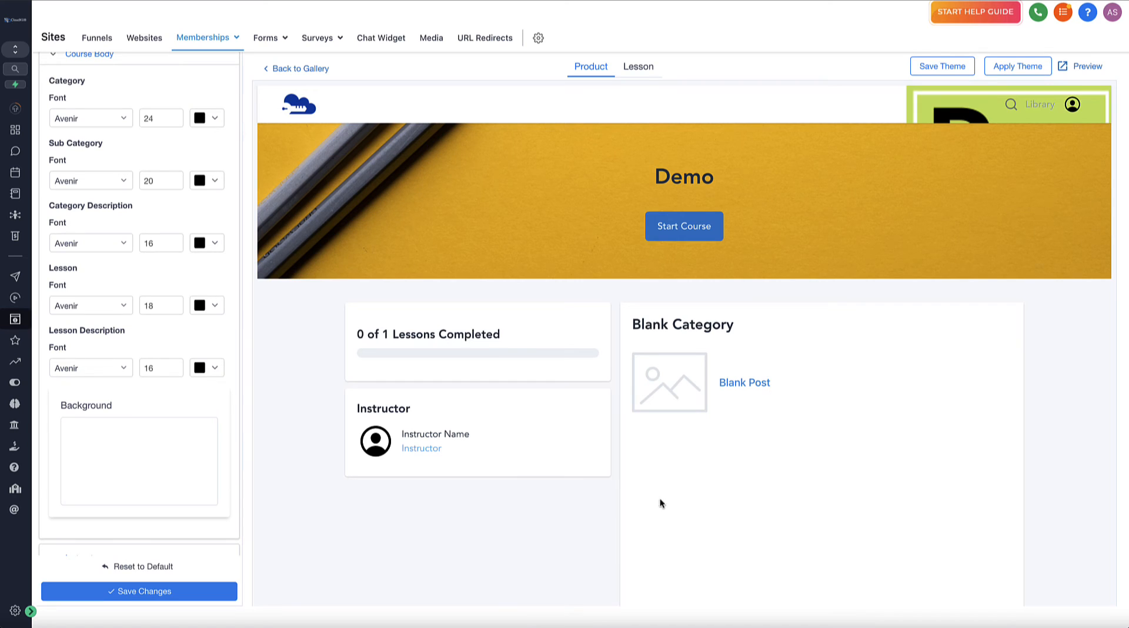
scroll(214, 396, up, 2)
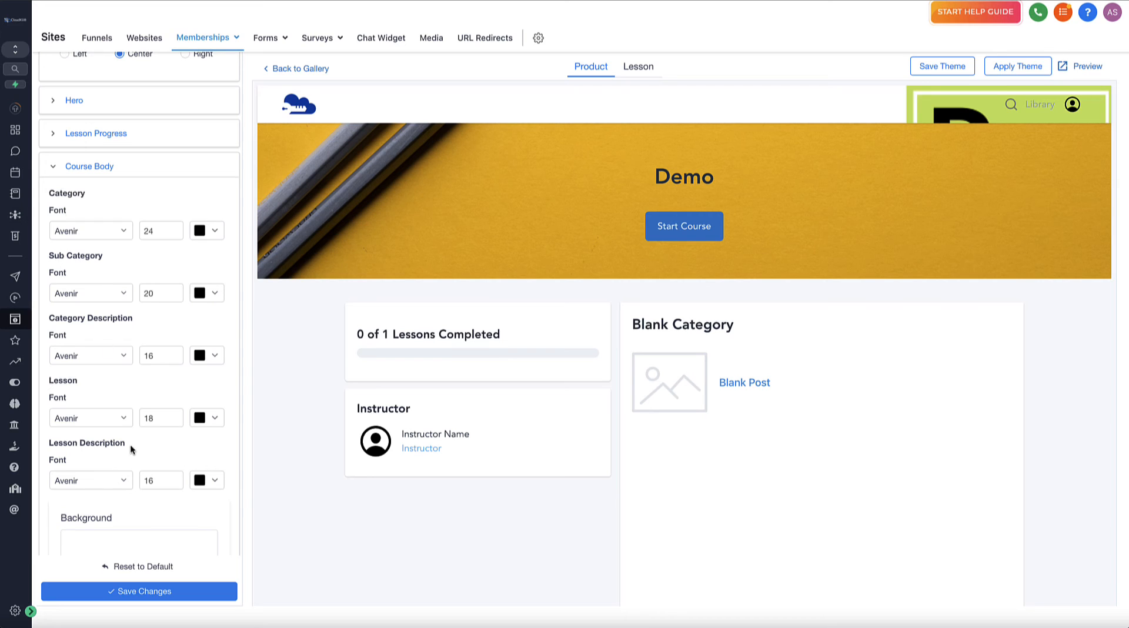
scroll(131, 447, down, 3)
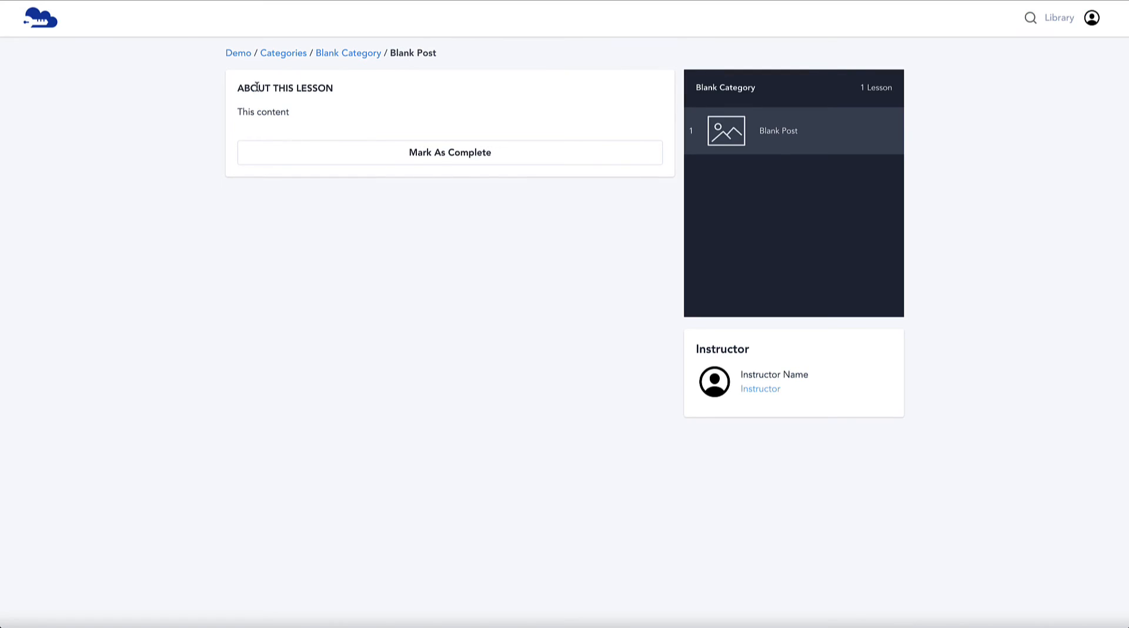
Examine the Blank Post lesson's content and its parent category page in the product preview
drag(238, 88, 331, 89)
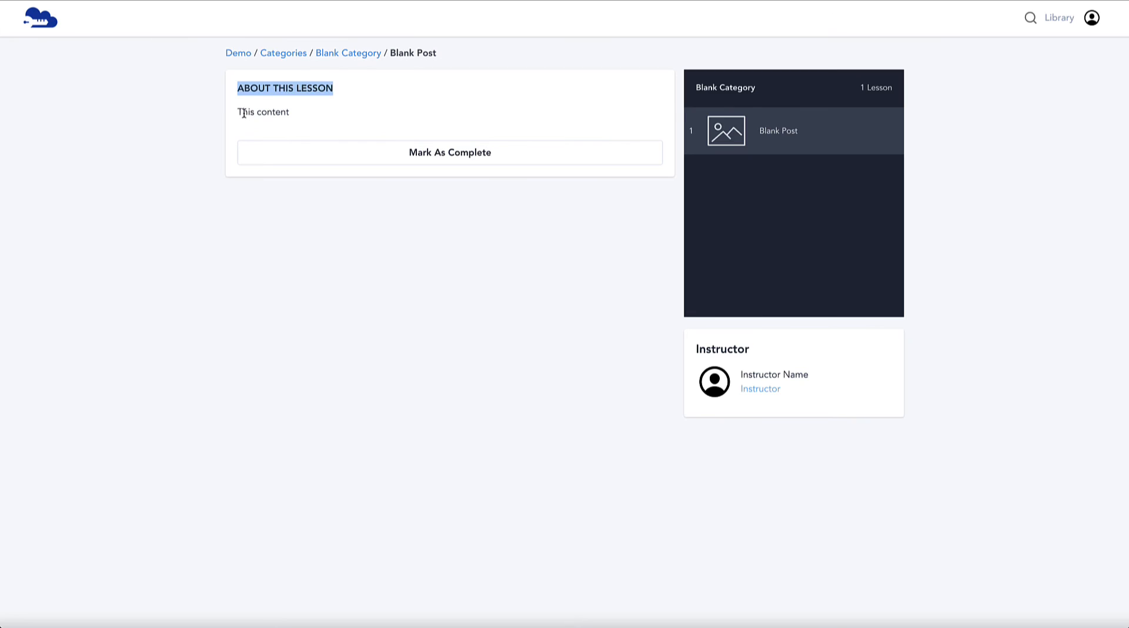
drag(237, 112, 322, 112)
click(337, 54)
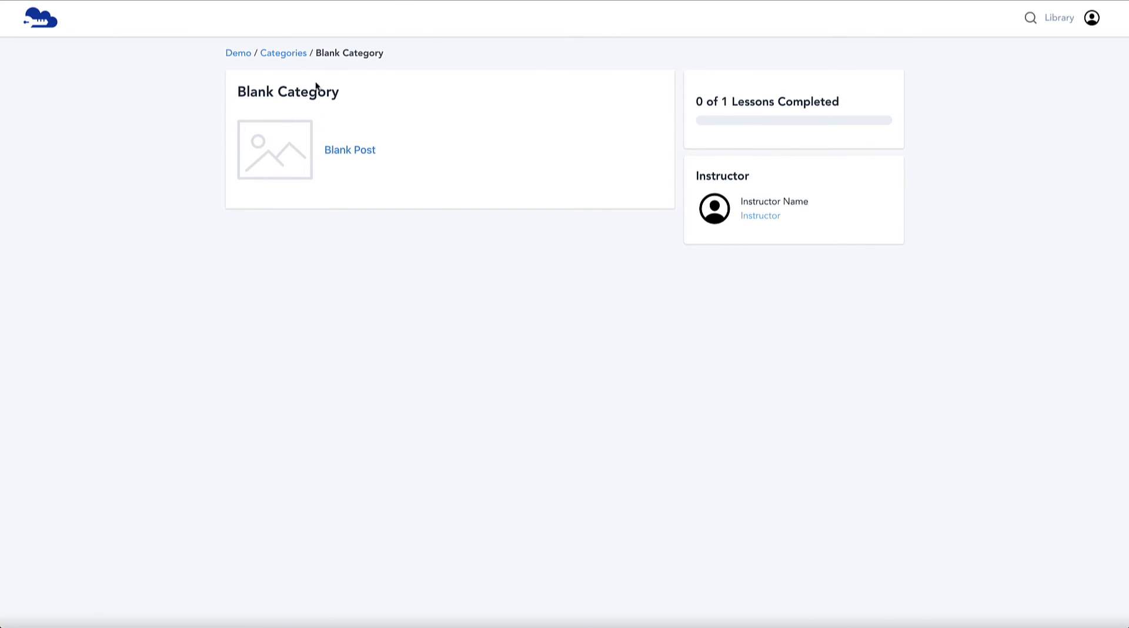
click(346, 149)
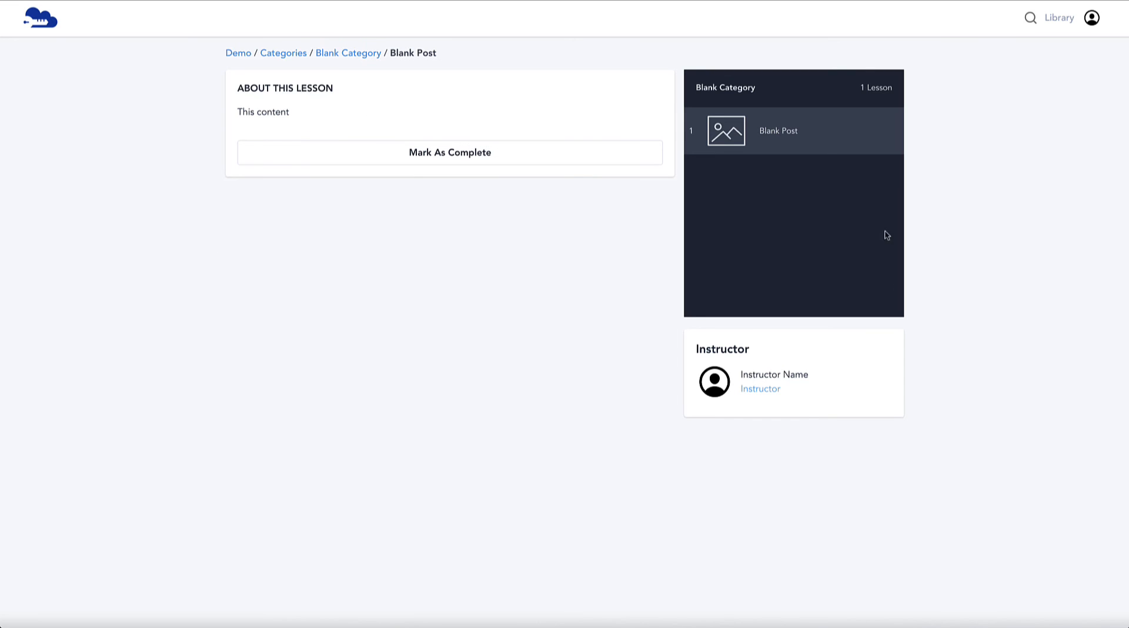
click(347, 54)
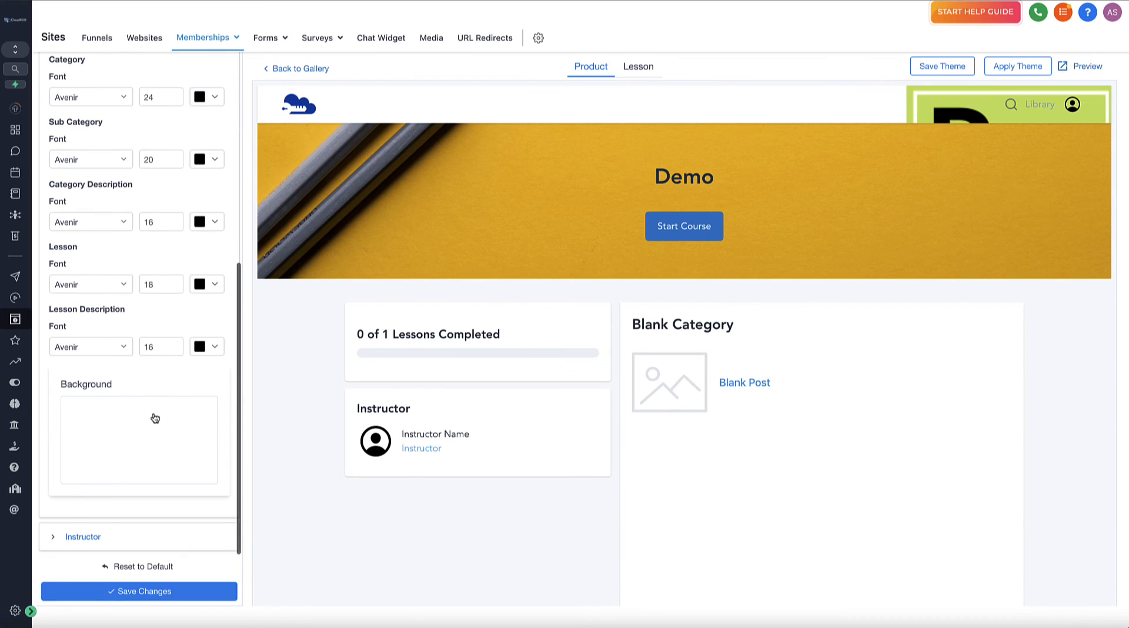
Expand the Instructor section and review its background, heading, name, title and bio font settings
click(88, 537)
scroll(126, 424, down, 5)
scroll(133, 360, down, 2)
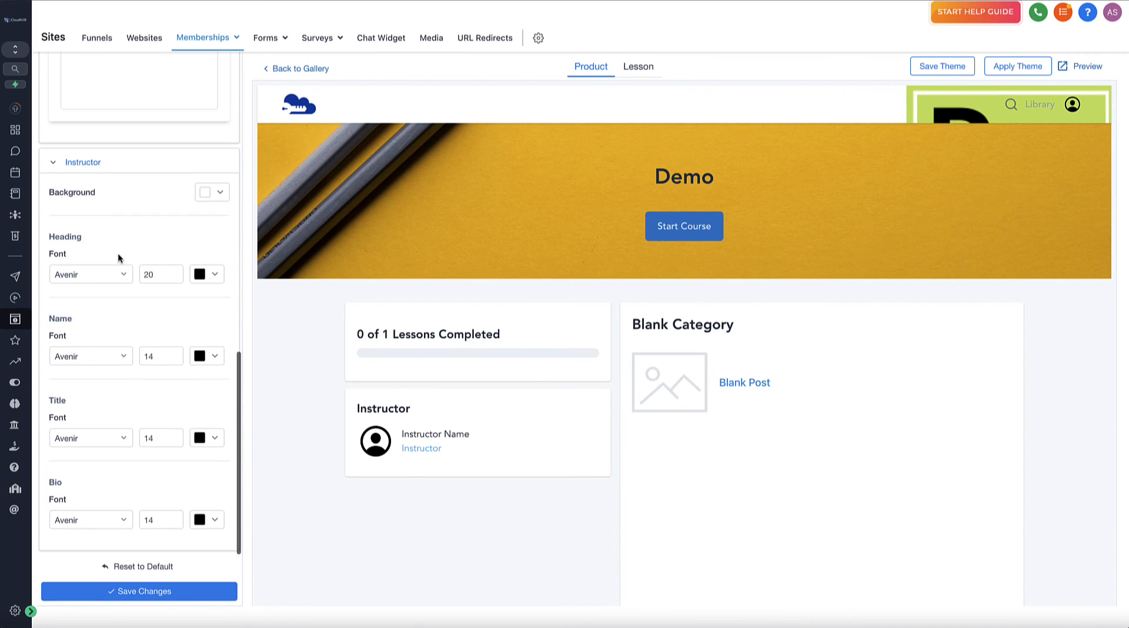
click(146, 519)
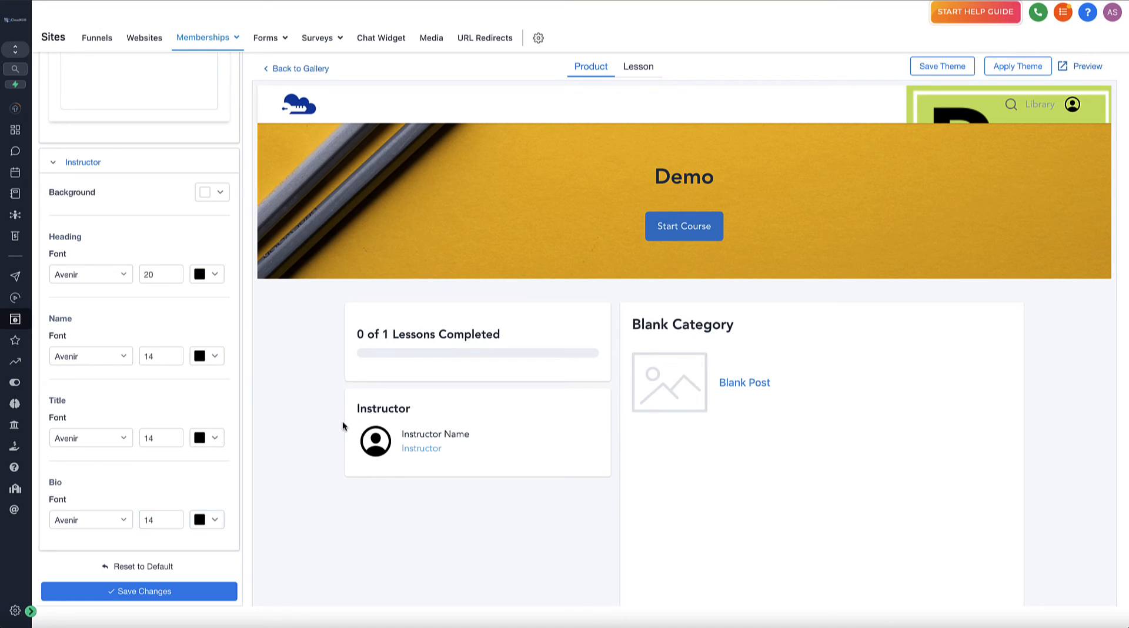
scroll(128, 407, up, 1)
scroll(129, 411, up, 2)
scroll(129, 411, down, 2)
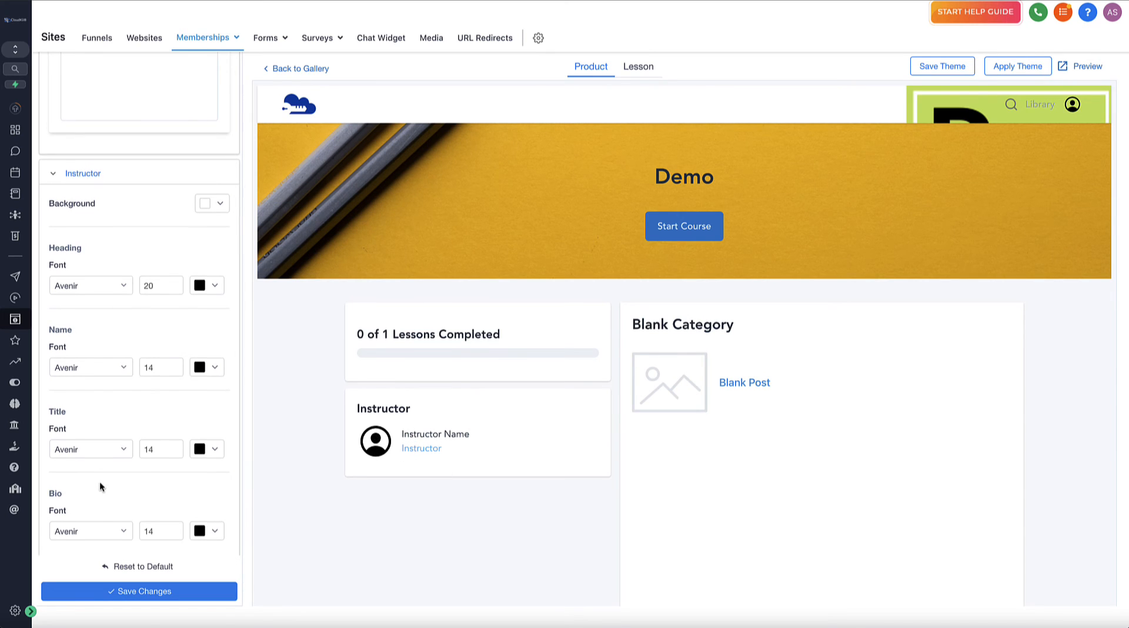
scroll(100, 481, up, 10)
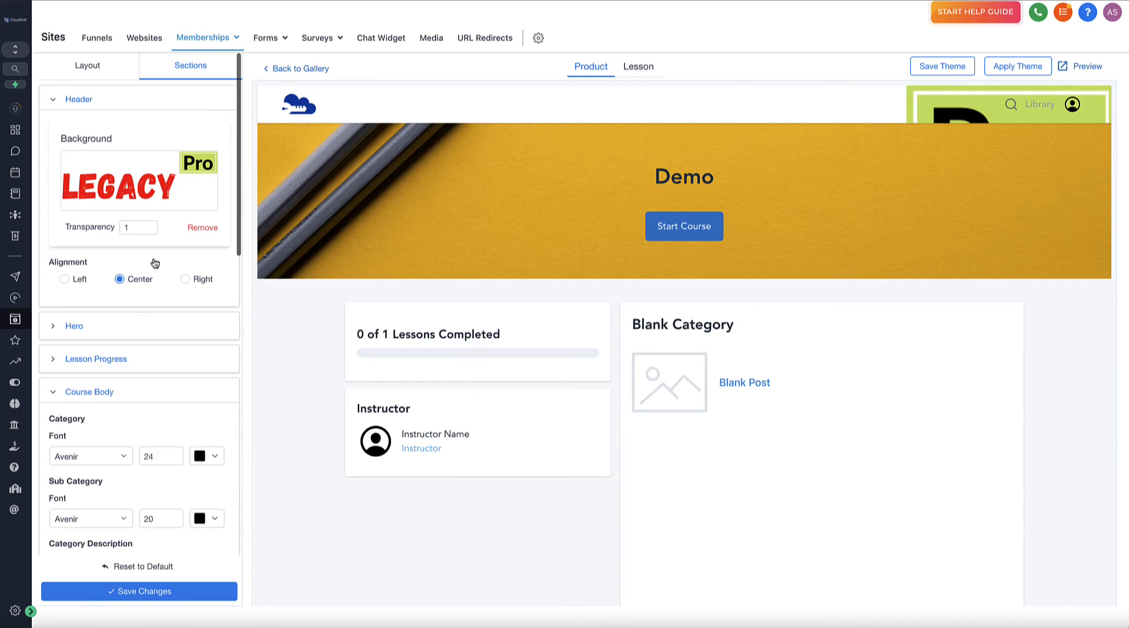
Return to the theme's layout settings and reset the theme to its defaults, accepting the loss of all changes
click(97, 68)
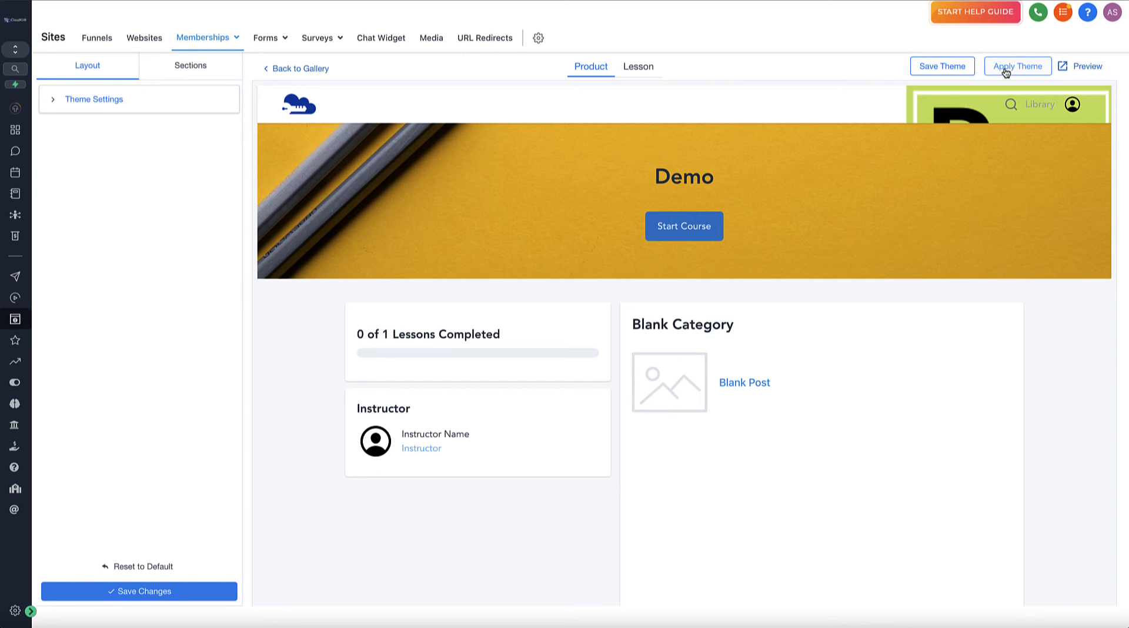
click(143, 567)
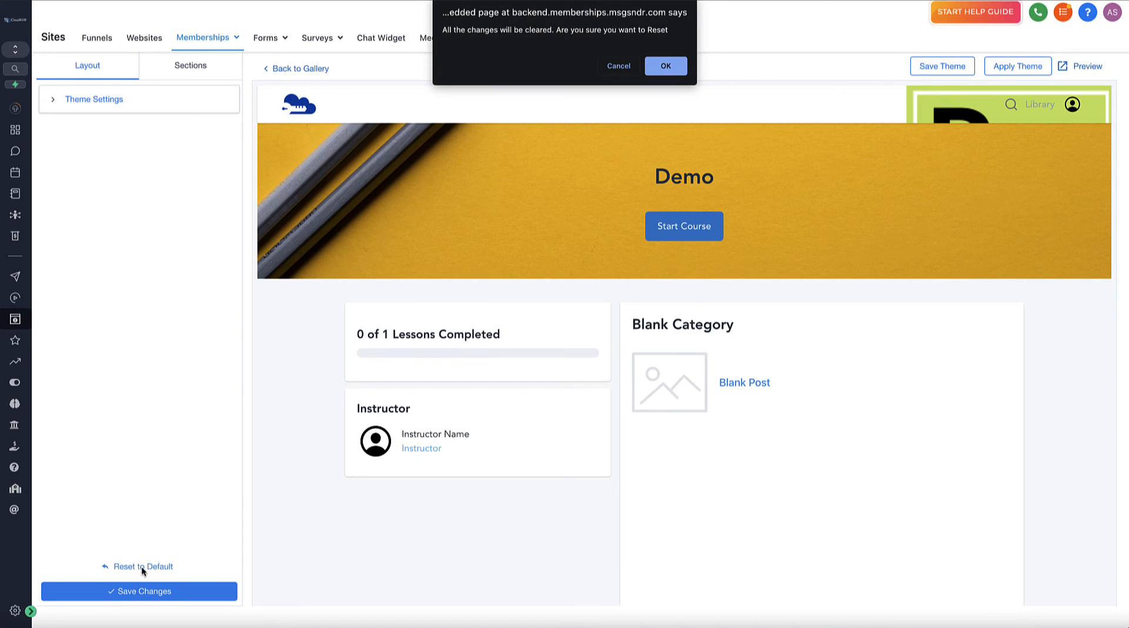
click(667, 67)
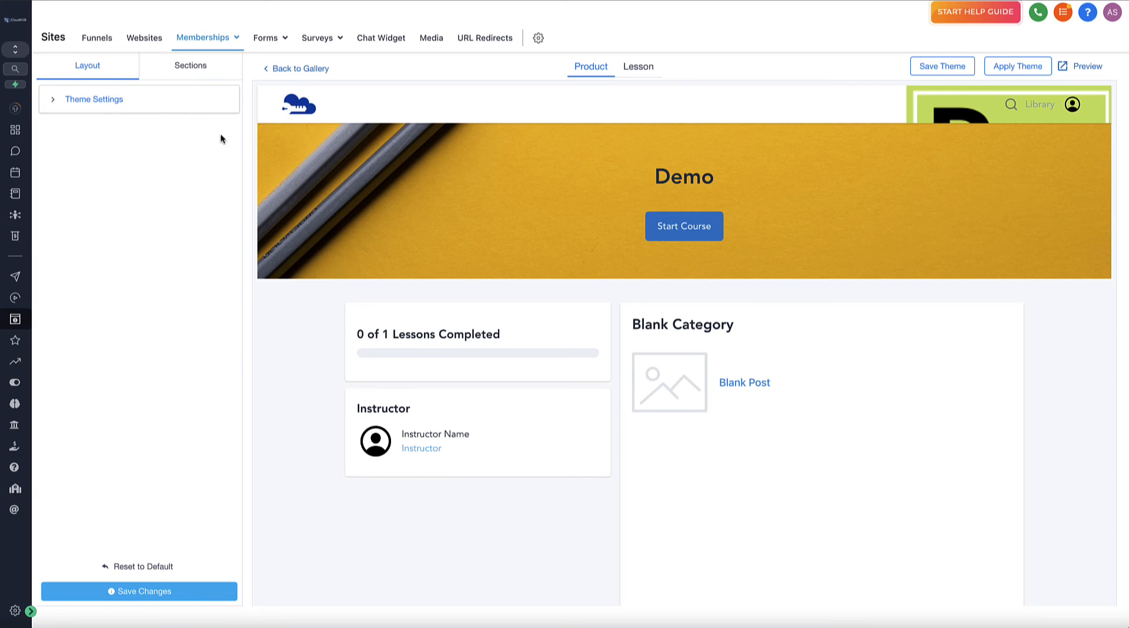
Leave the theme editor and open the Demo product from the membership products list
click(226, 39)
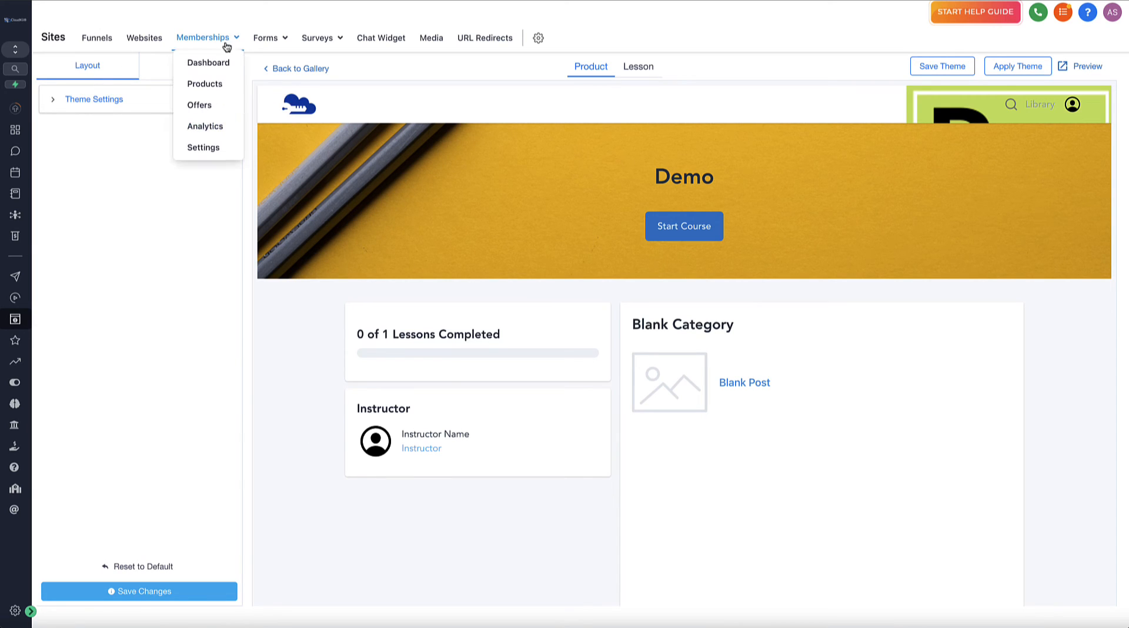
click(206, 83)
click(280, 262)
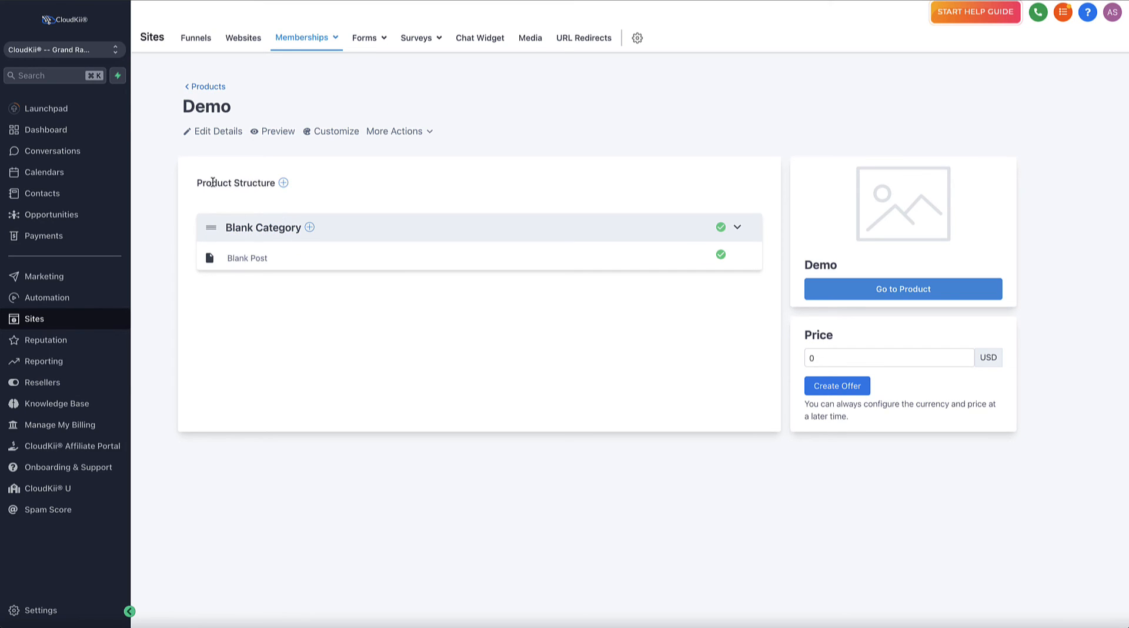
Add a category titled "Start Here" to the product structure and move it above Blank Category
click(284, 183)
click(527, 184)
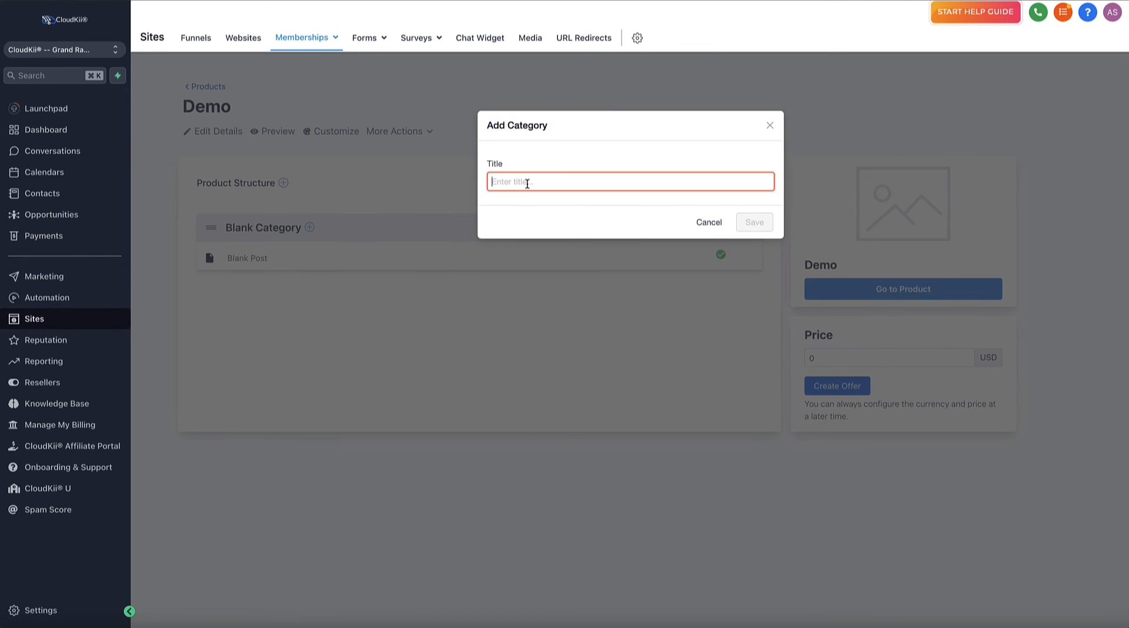
text(Start Here)
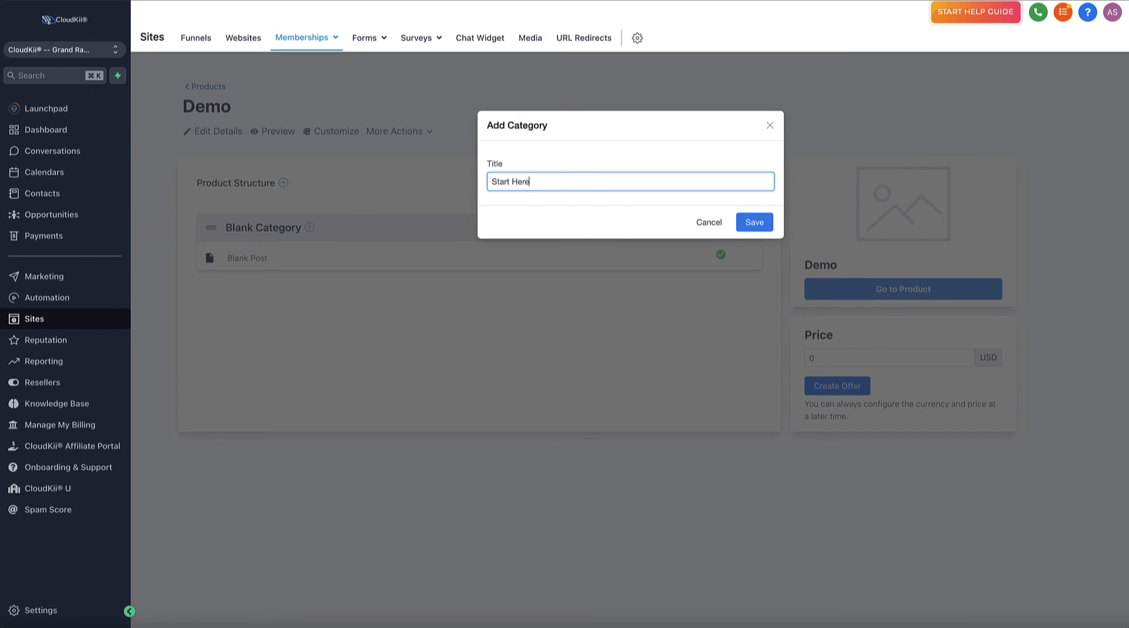
click(754, 222)
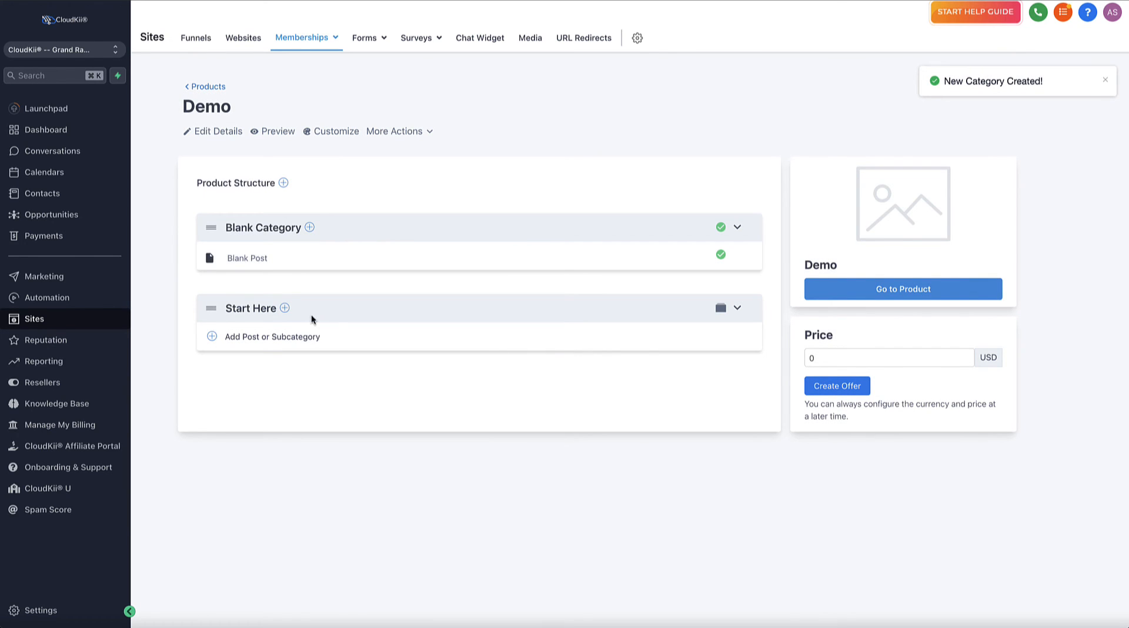
drag(208, 309, 216, 233)
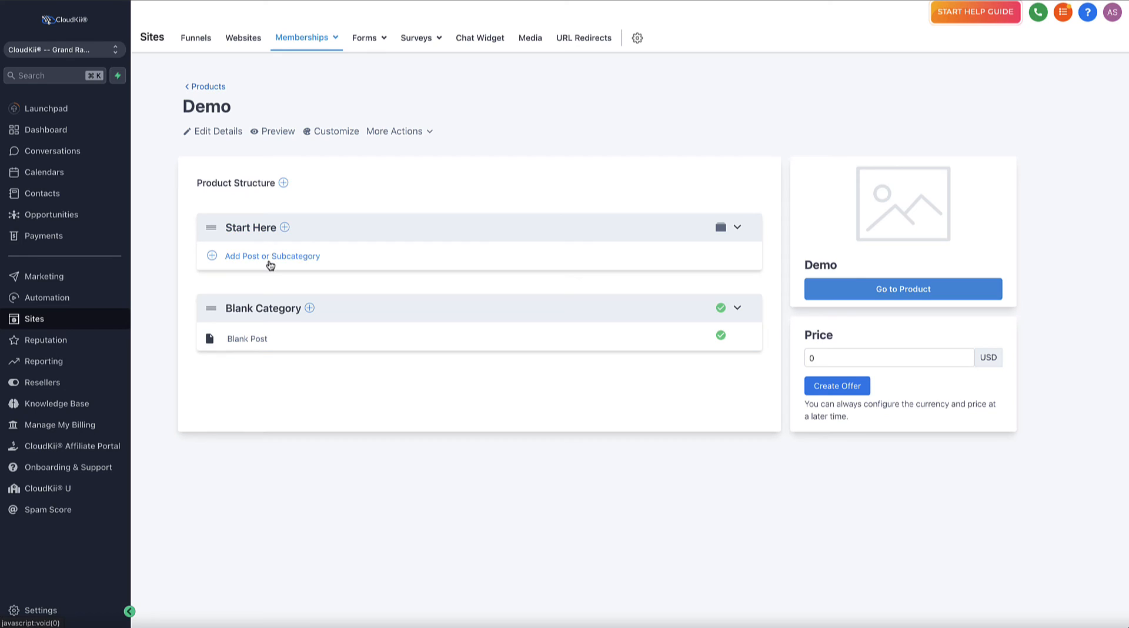
Add a post titled "Welcome" to the Start Here category
click(284, 229)
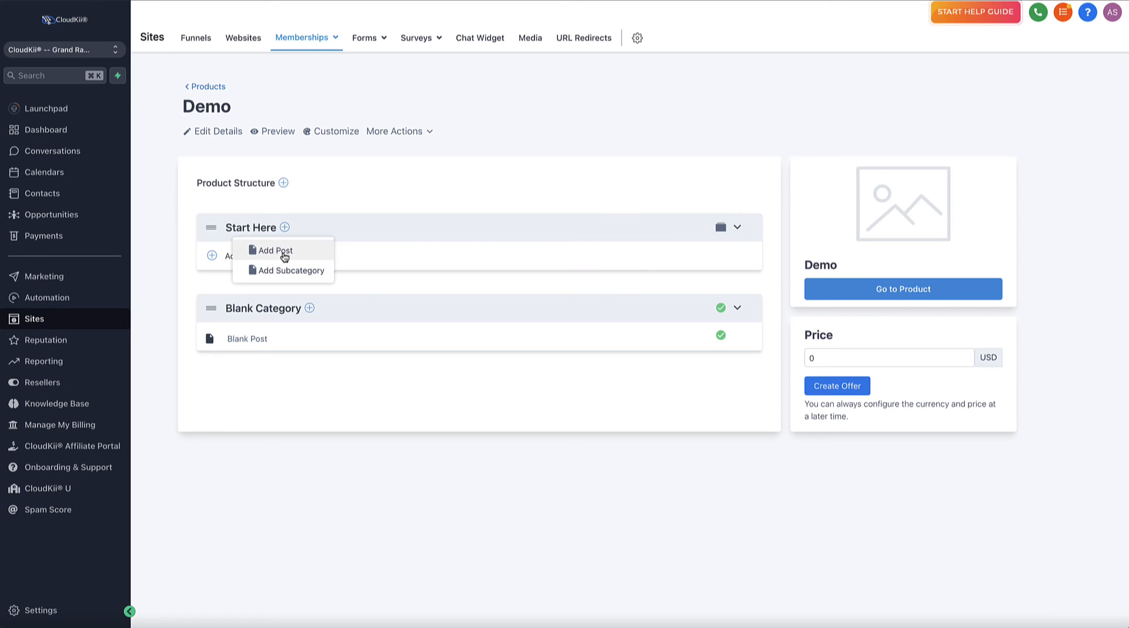
click(361, 228)
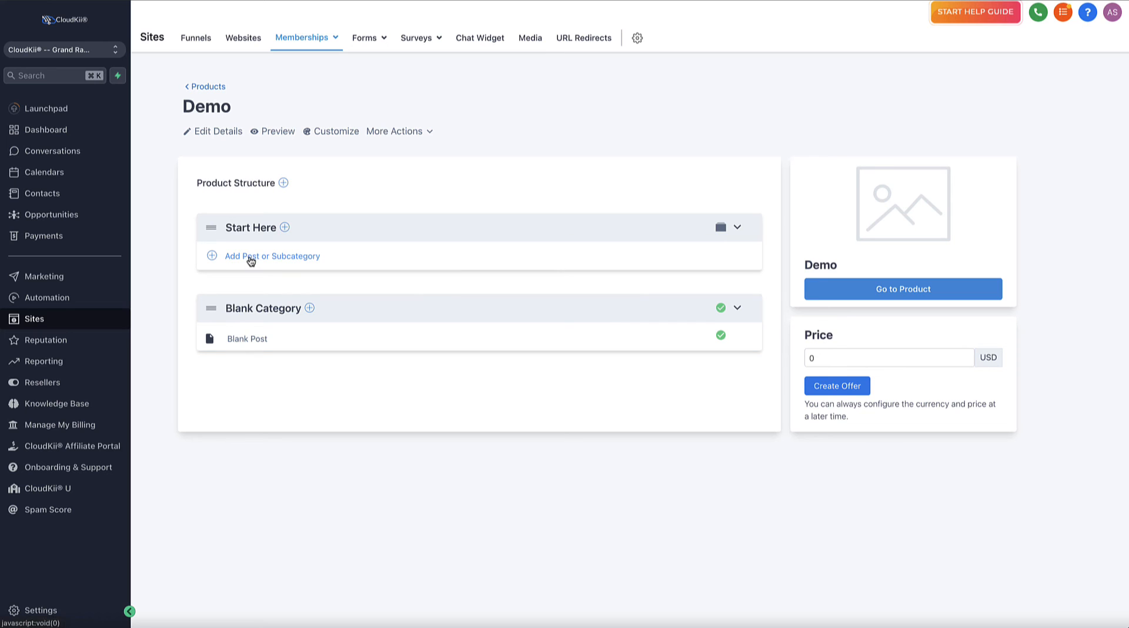
click(251, 259)
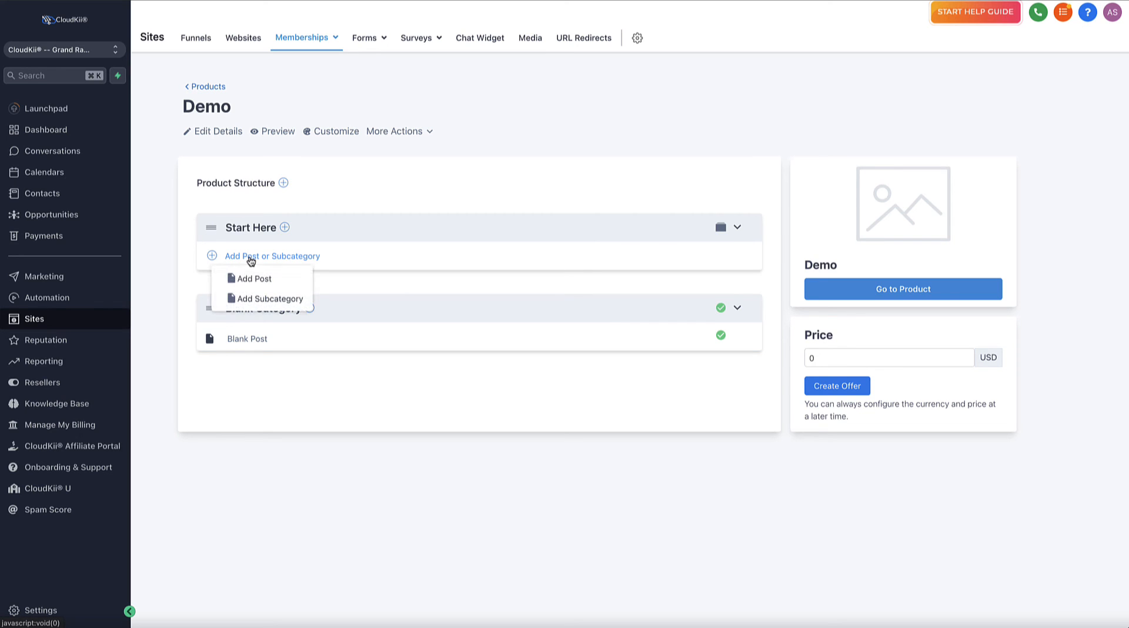
click(260, 281)
click(579, 183)
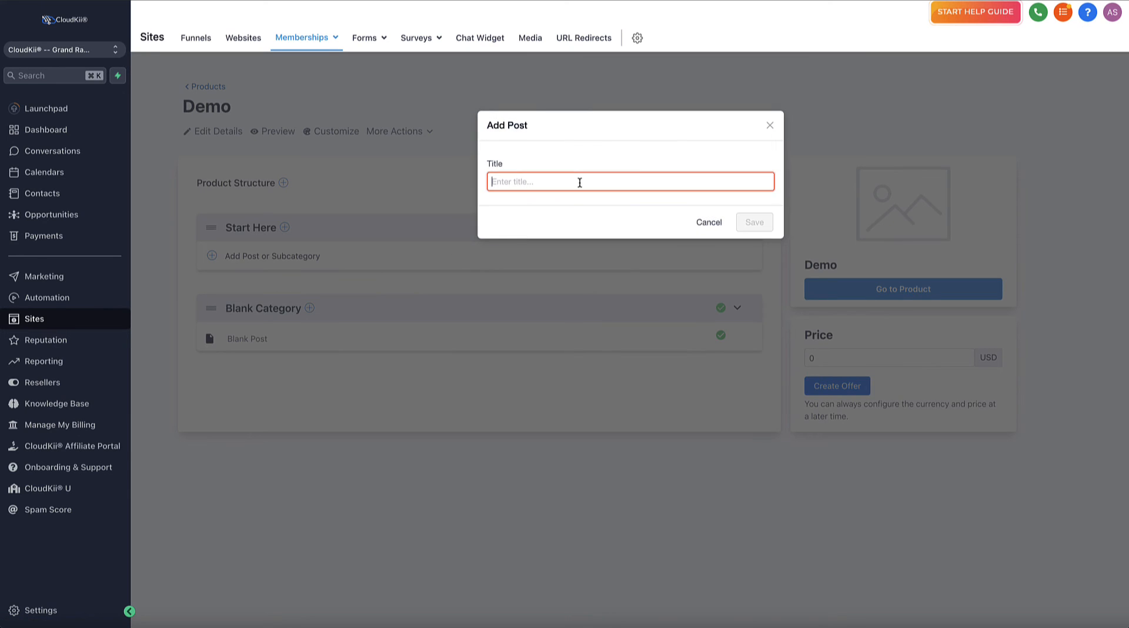
text(Wel)
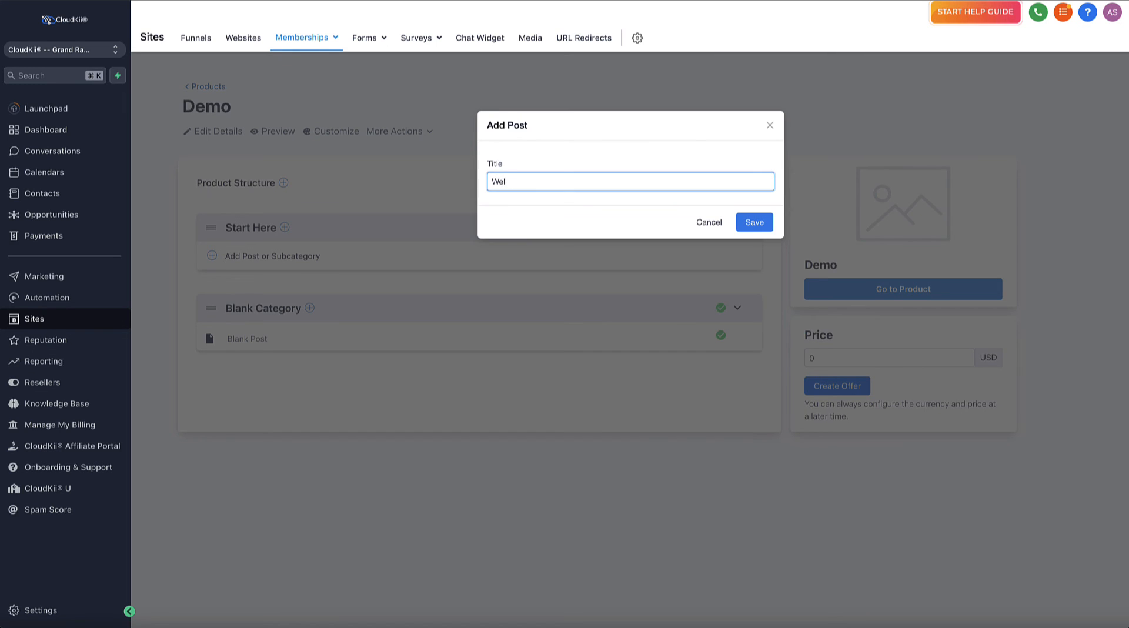
text(come)
click(754, 221)
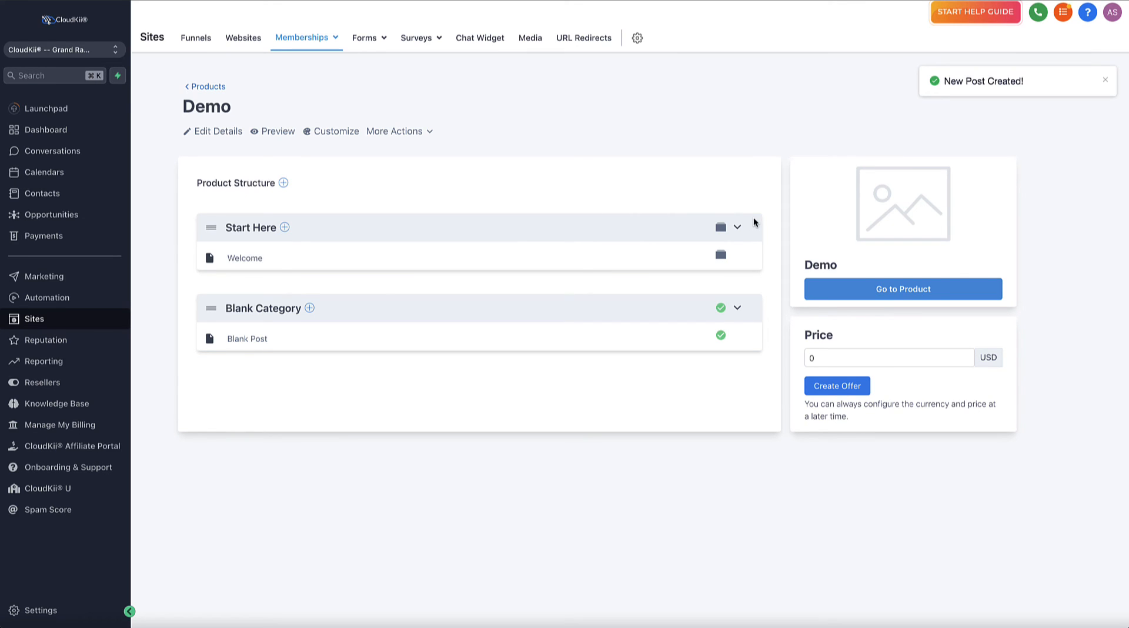
Add a subcategory titled "Setting up your system" to the Start Here category
click(284, 227)
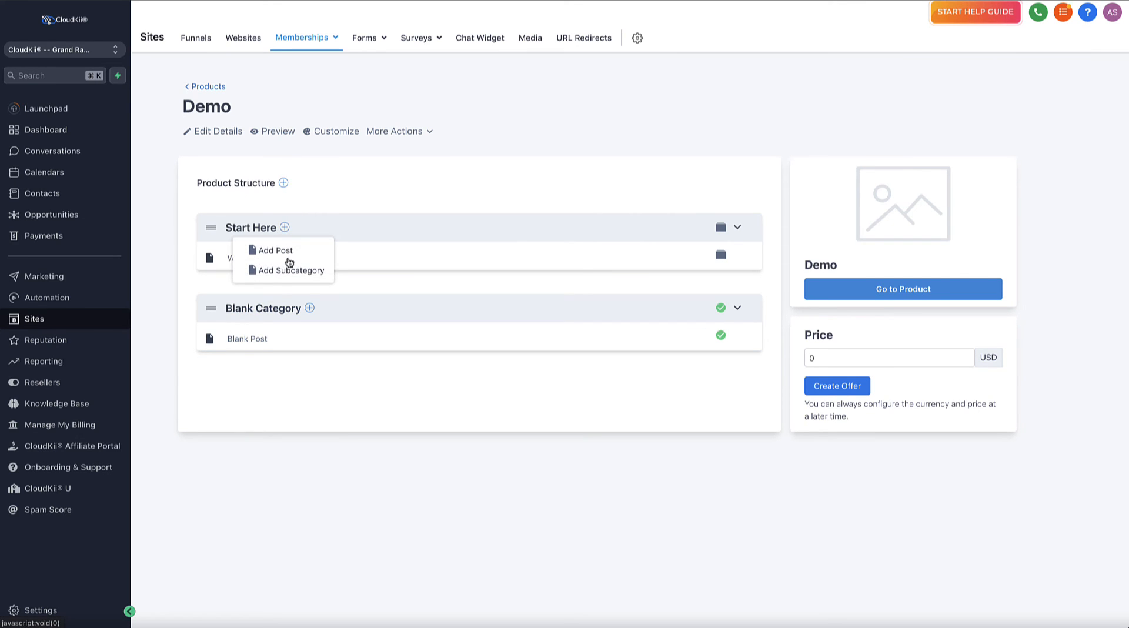
click(290, 270)
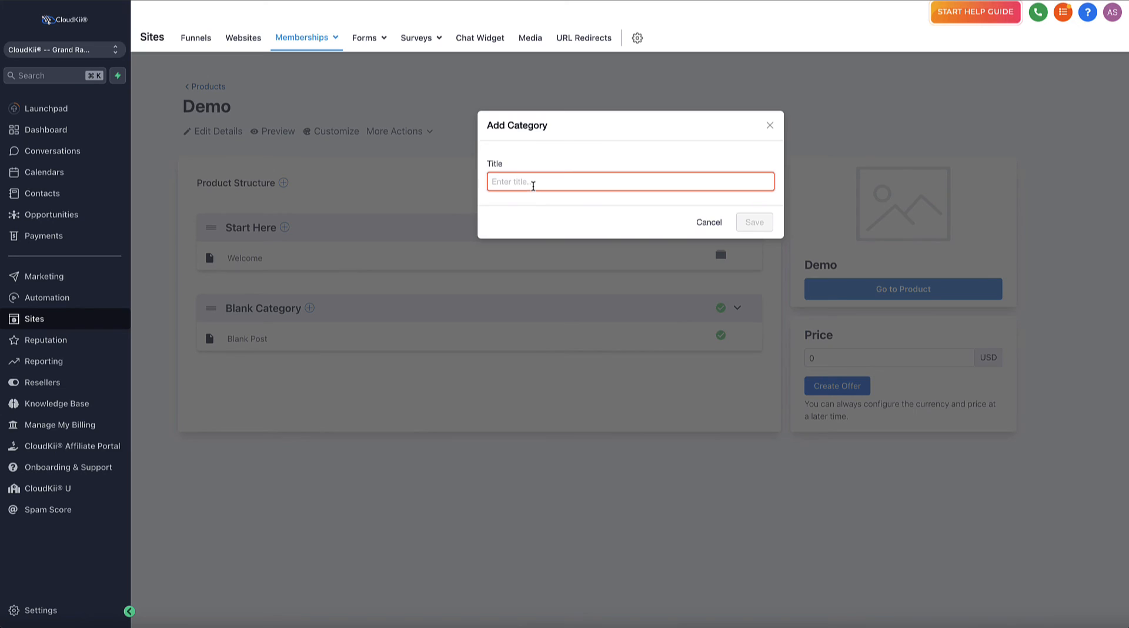
text(Setting up )
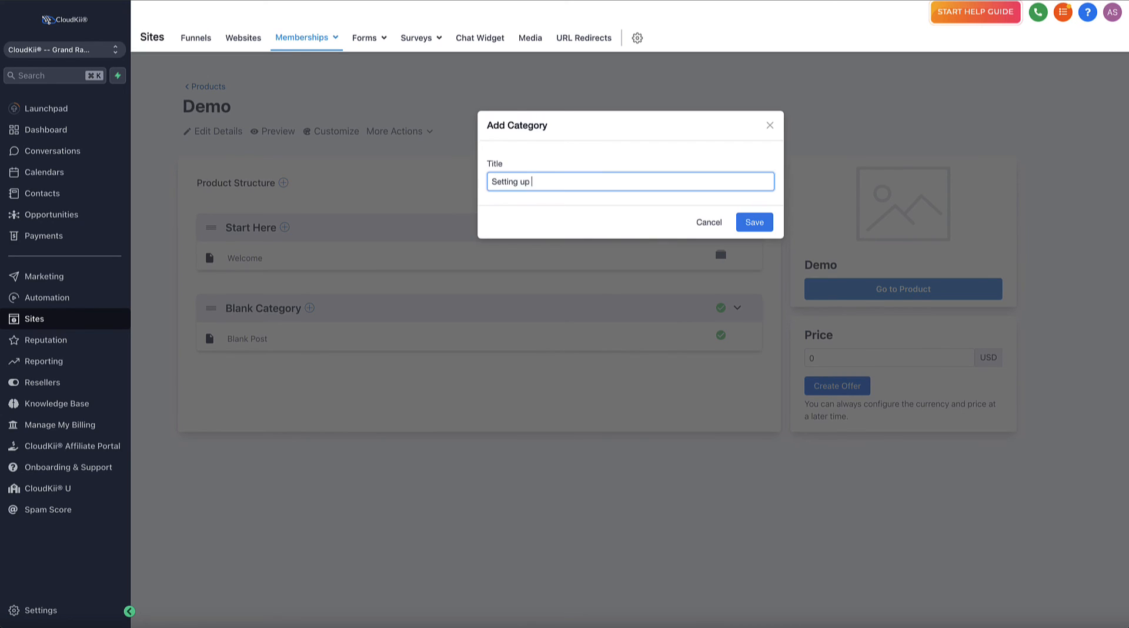
text(your system)
click(754, 221)
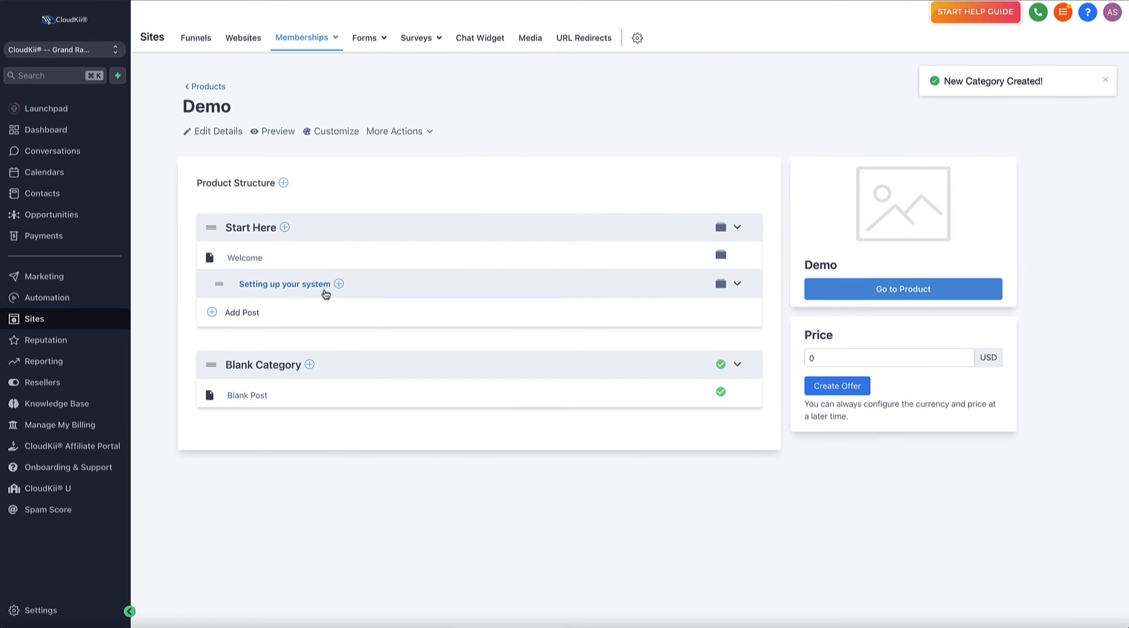
Add a post titled "Add a domain" to the Setting up your system subcategory
click(241, 314)
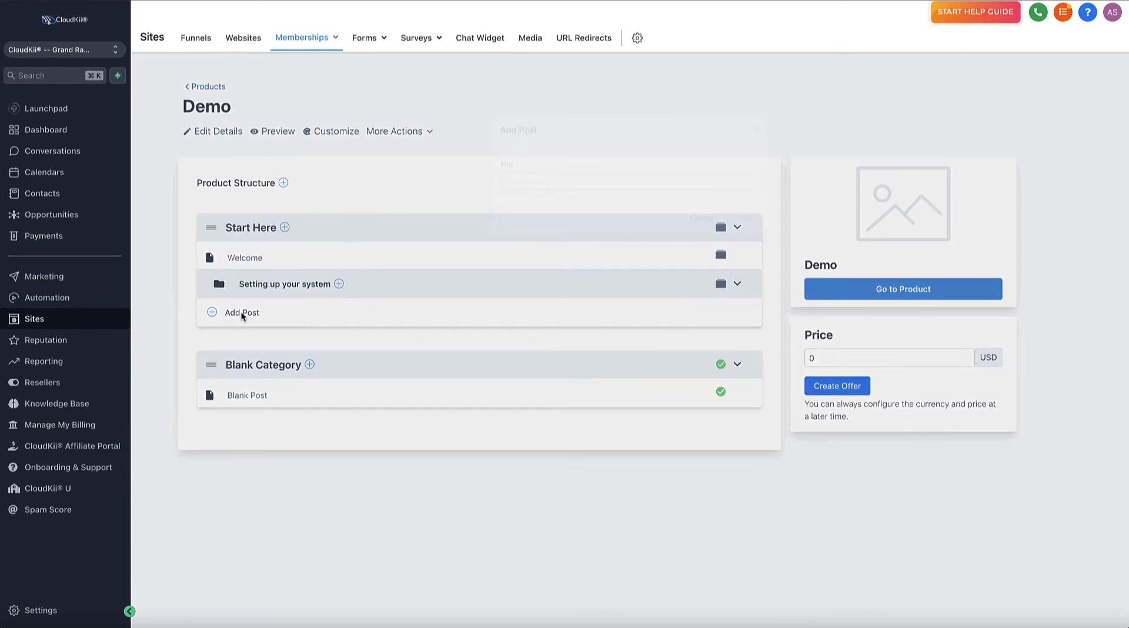
text(A)
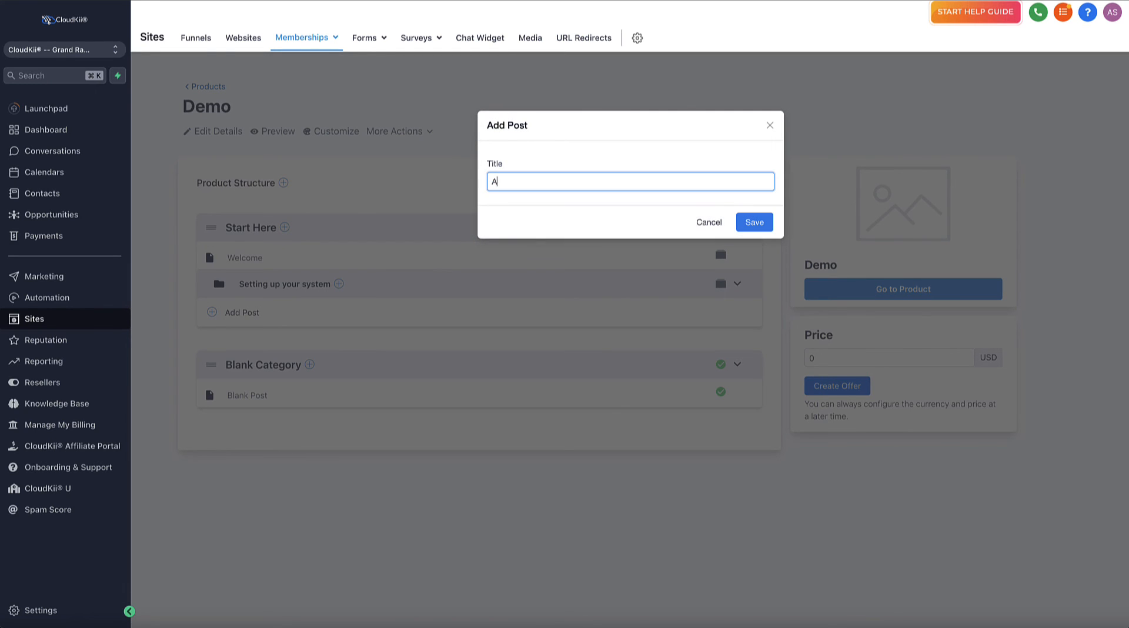
text(dd a domain)
click(750, 227)
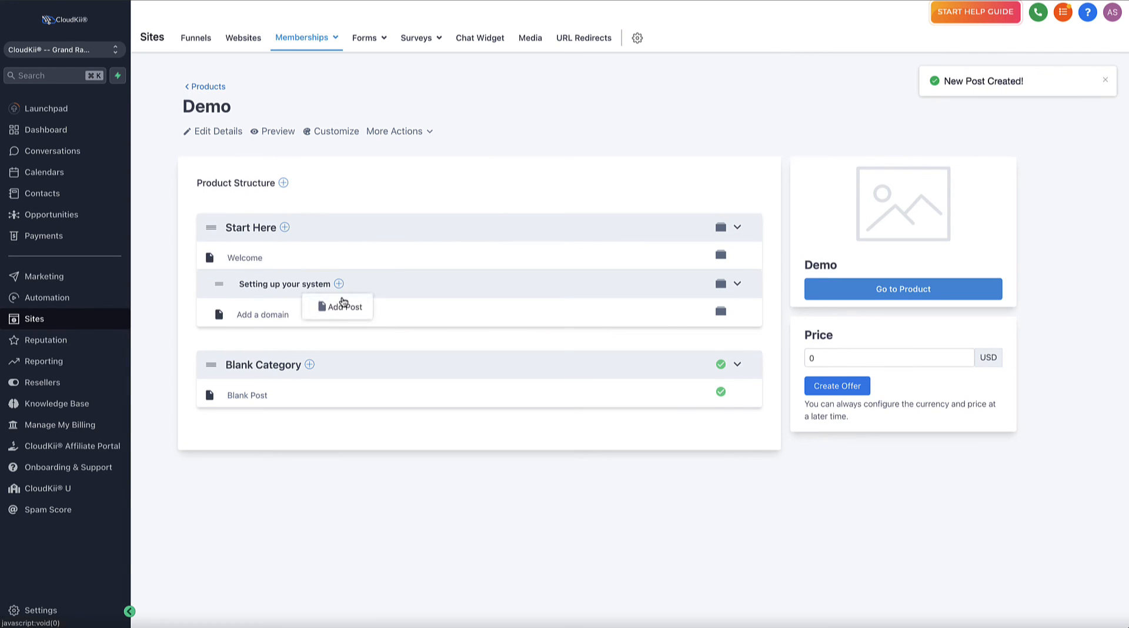
Add a post titled "Add a product" to the Setting up your system subcategory
click(339, 284)
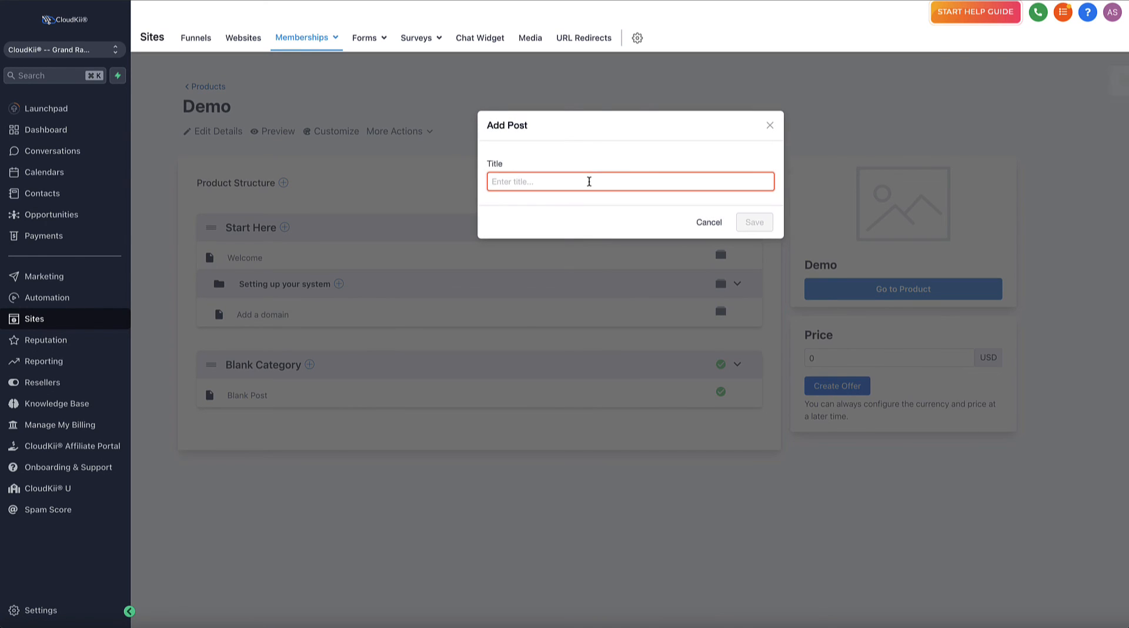
text(Add a pro)
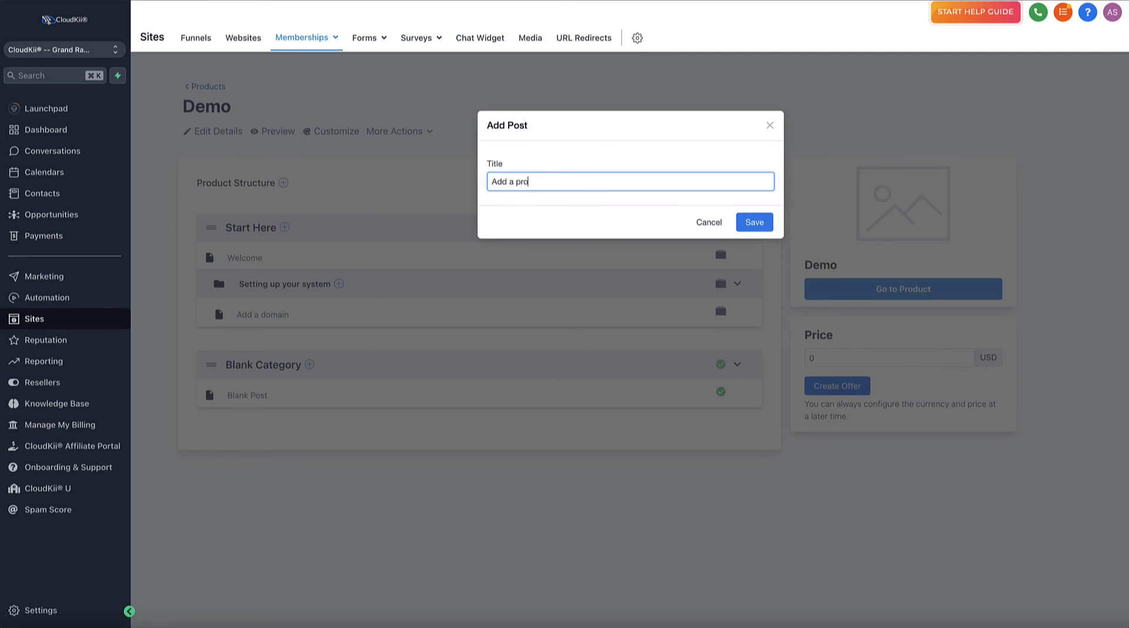
text(duct)
click(752, 223)
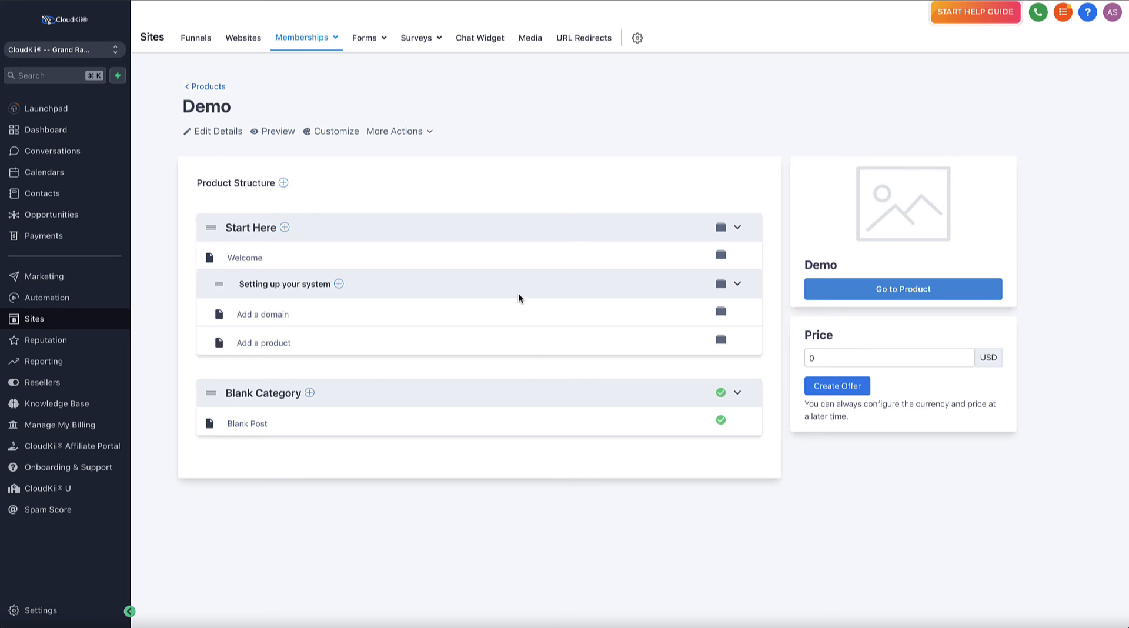
Preview the Demo course as a member, examining its overview page and the Blank Post lesson, and return to the product structure
click(248, 0)
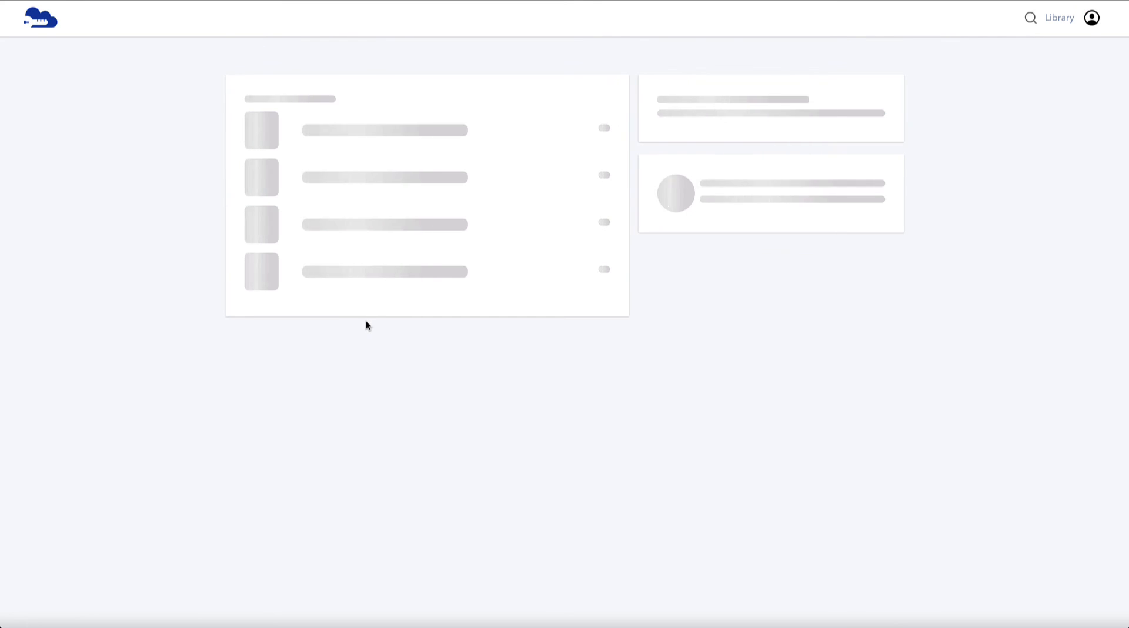
click(263, 54)
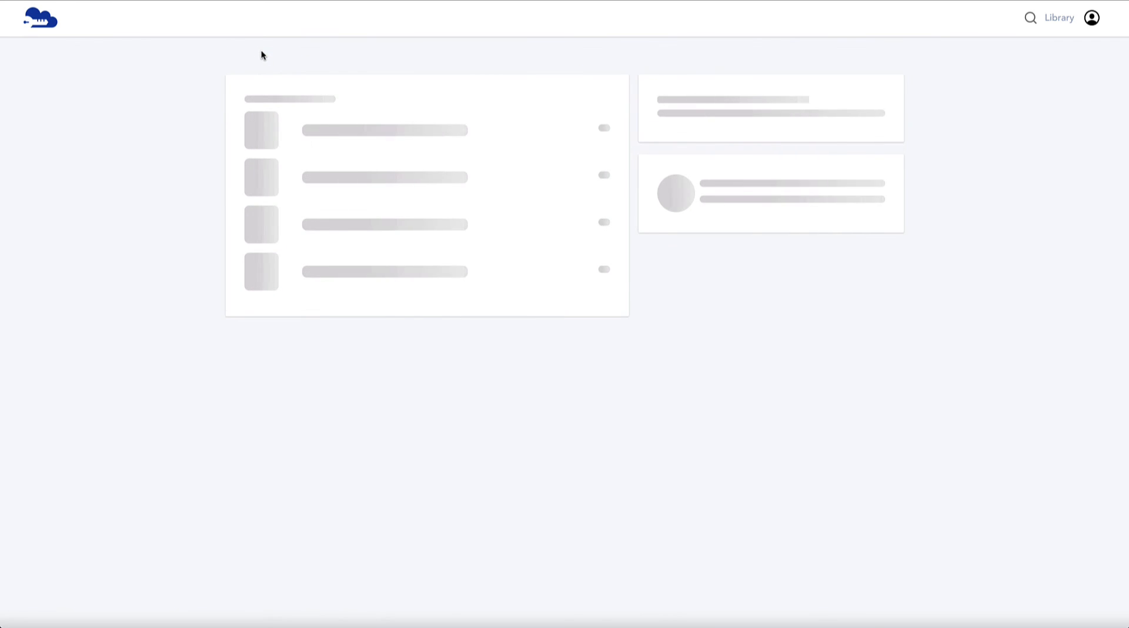
click(245, 59)
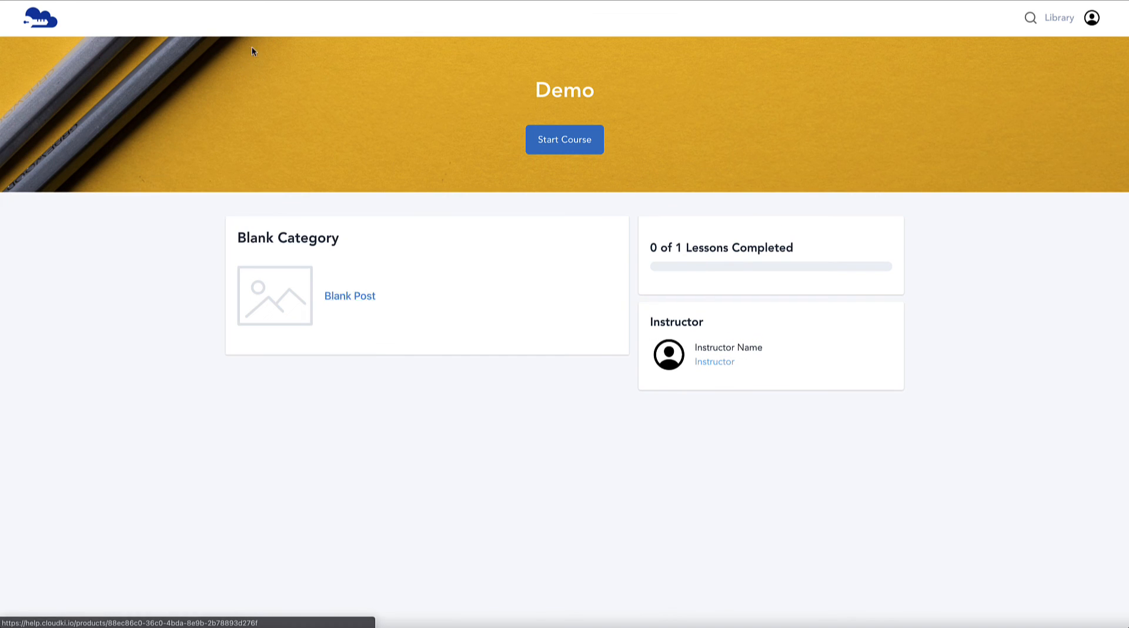
click(360, 298)
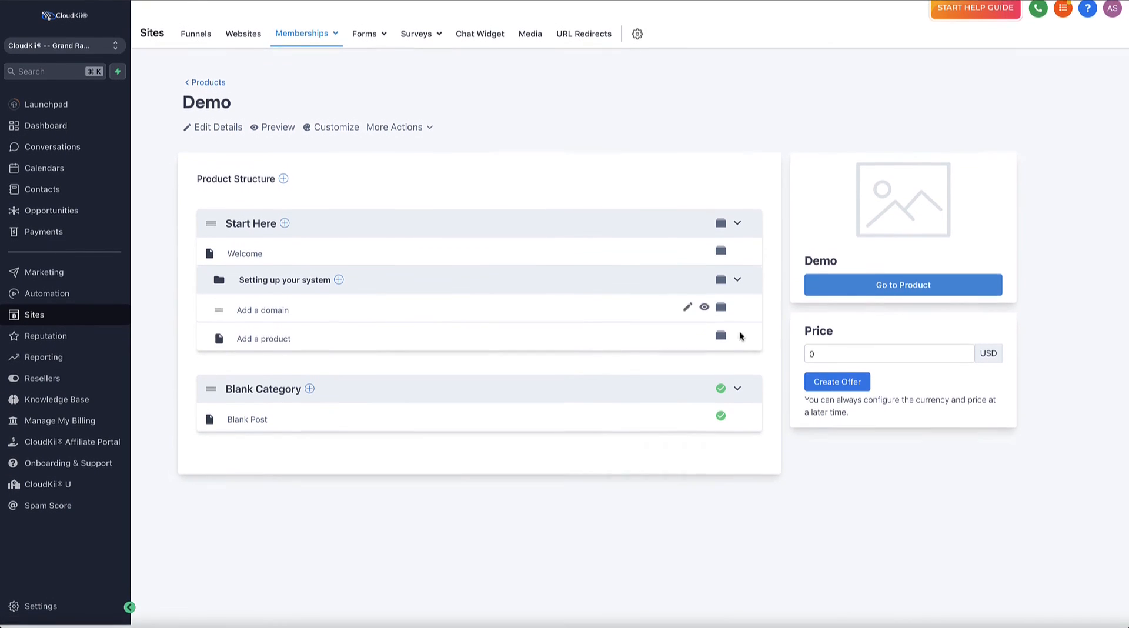
click(278, 132)
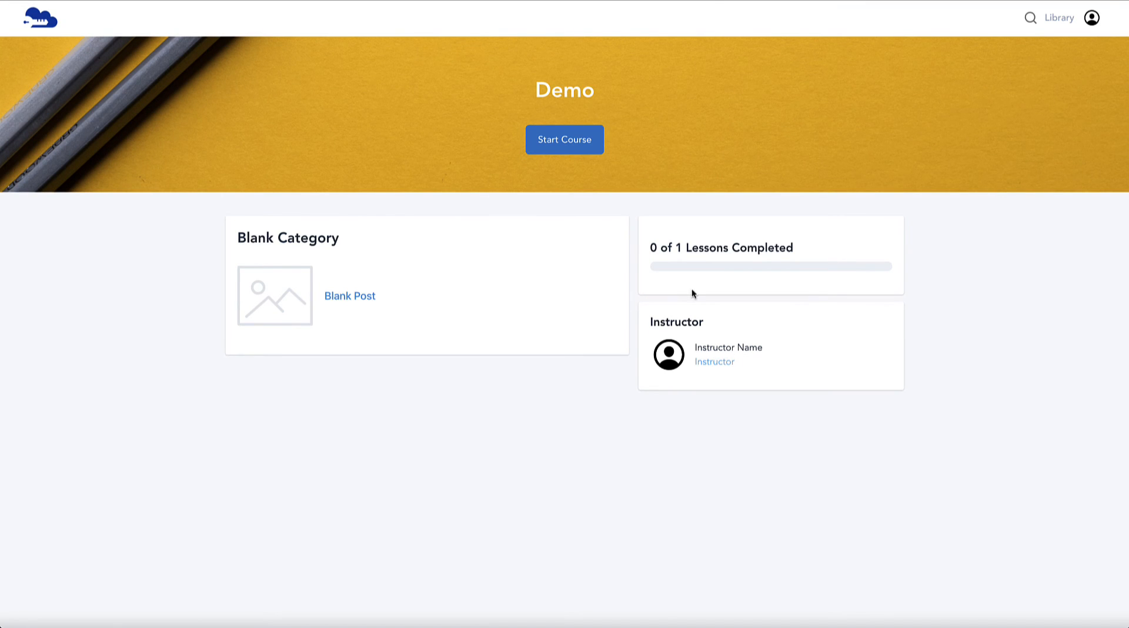
click(350, 299)
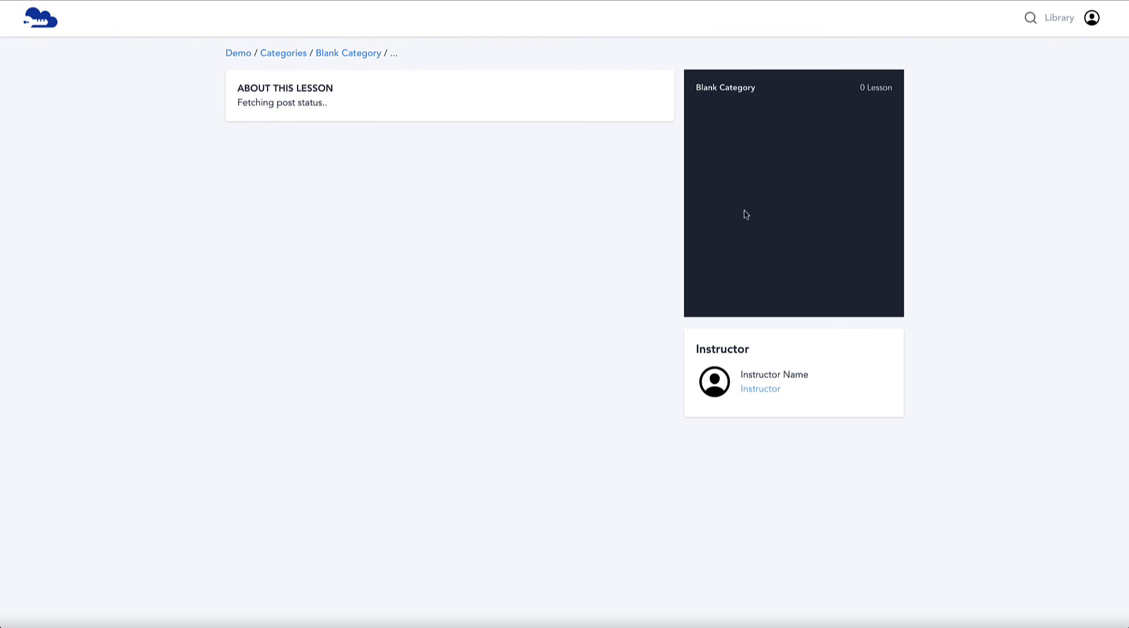
click(287, 53)
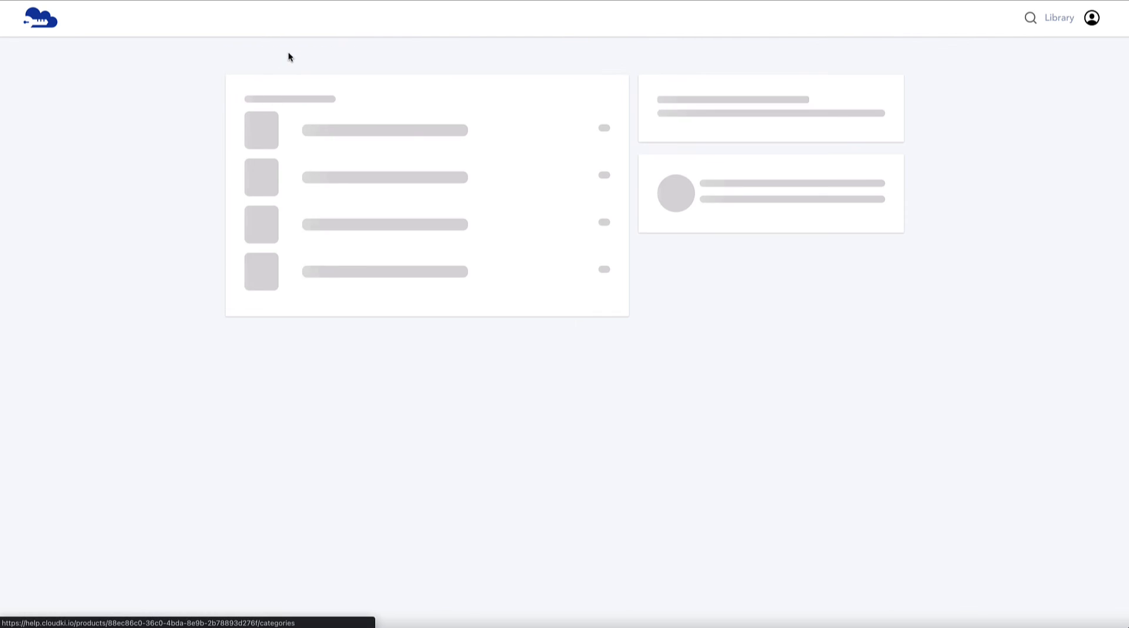
click(228, 55)
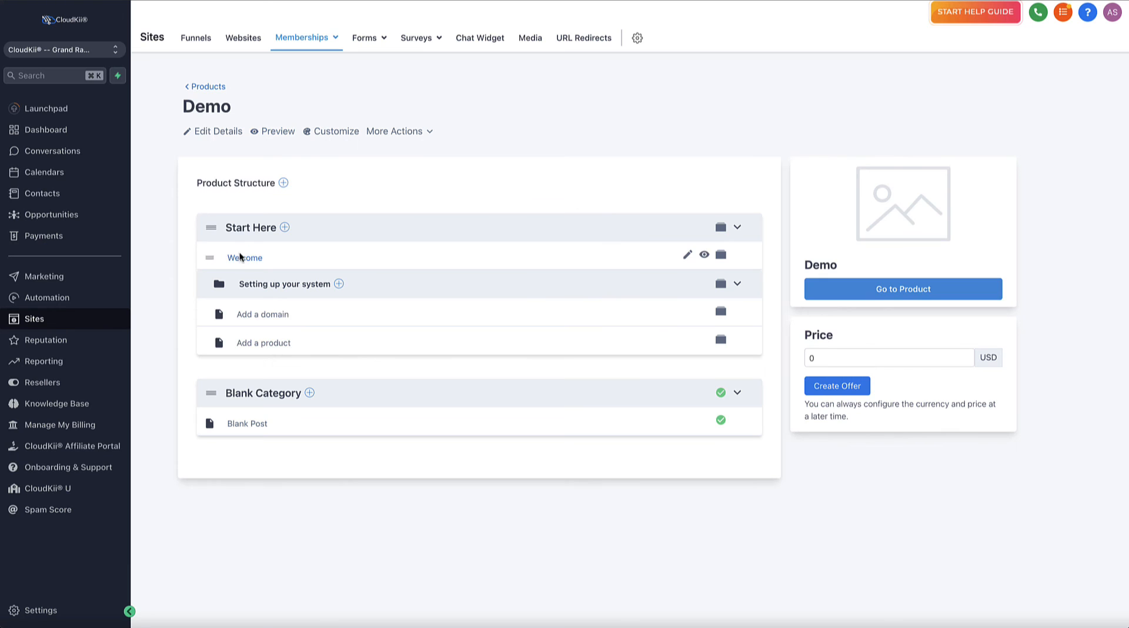
Open the "Add a domain" post for editing and enter "Some content" as its body text
click(266, 317)
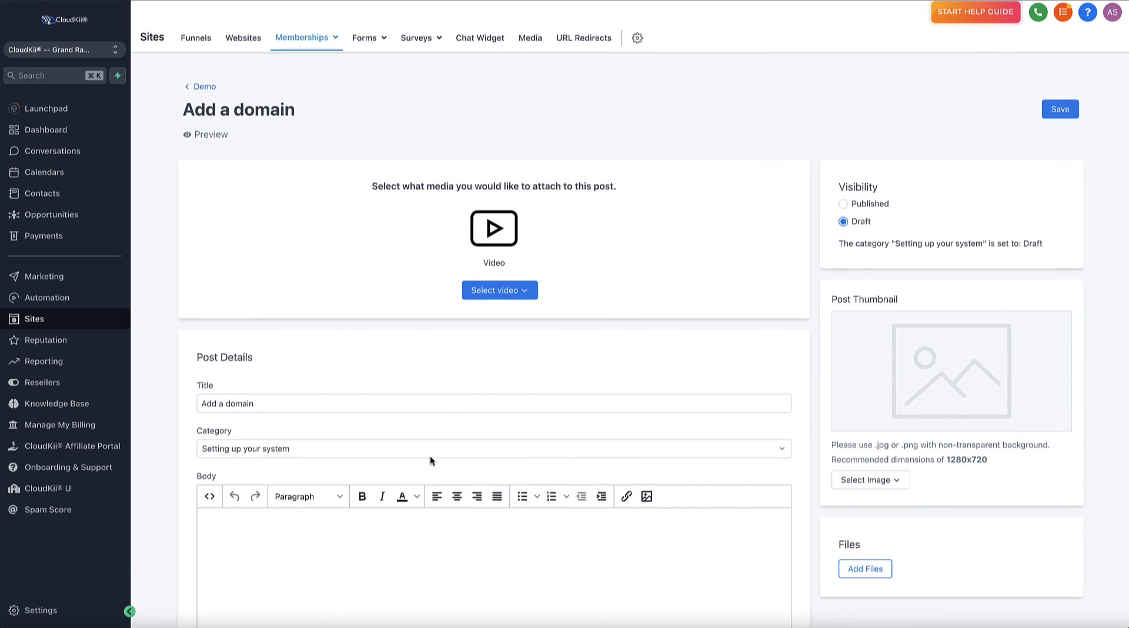
scroll(384, 531, down, 2)
click(239, 446)
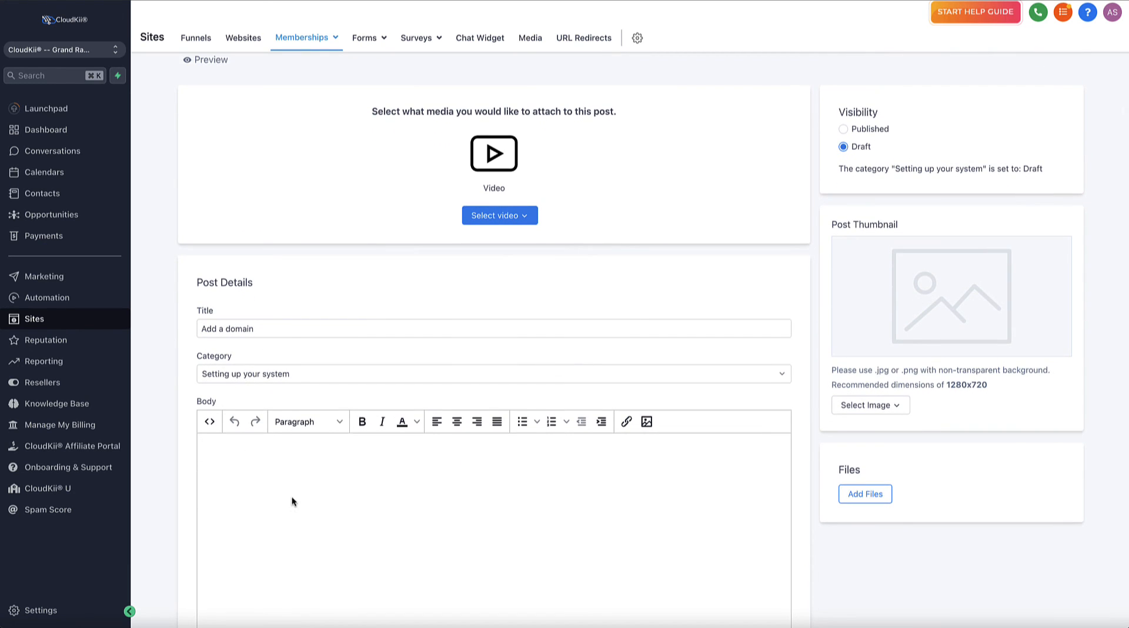
text(Some content)
Find the .jpg images on the computer and upload Facebook-cover-01.jpg as the thumbnail of the "Add a domain" post
click(865, 405)
click(855, 429)
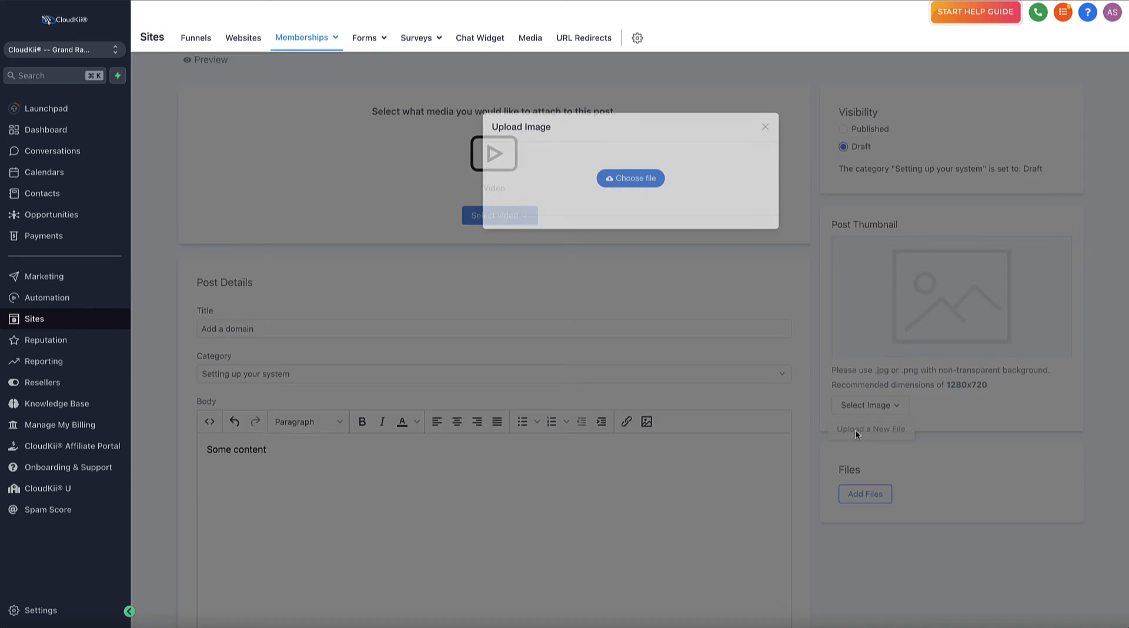
click(626, 179)
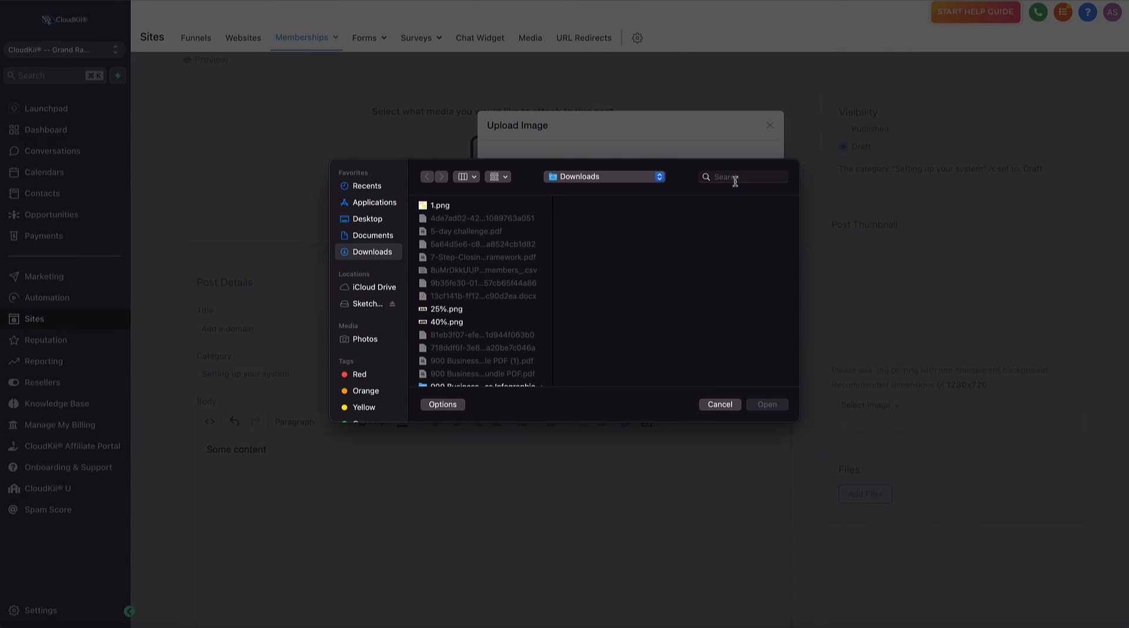
click(735, 182)
text(Domain)
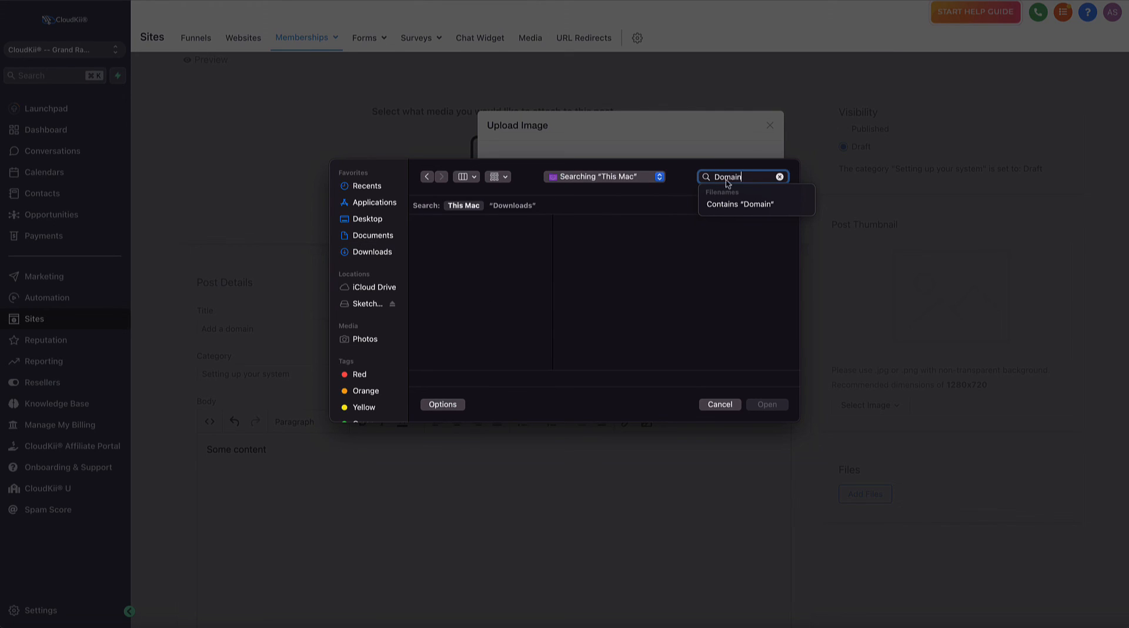
text( .jpg)
drag(743, 177, 693, 177)
key(BackSpace)
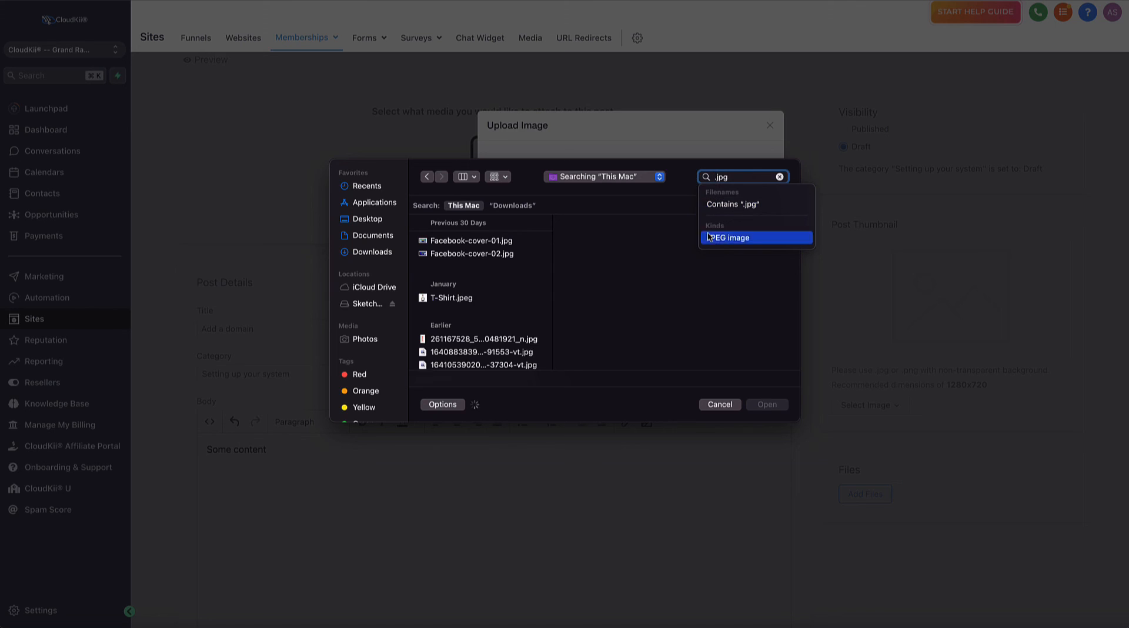
click(460, 242)
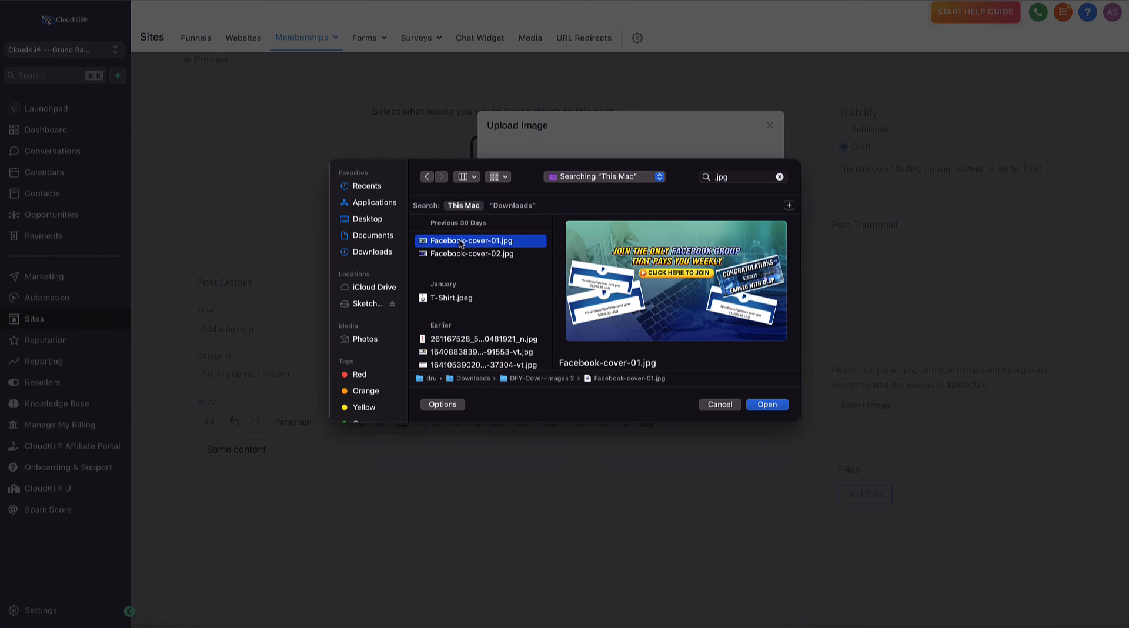
click(765, 406)
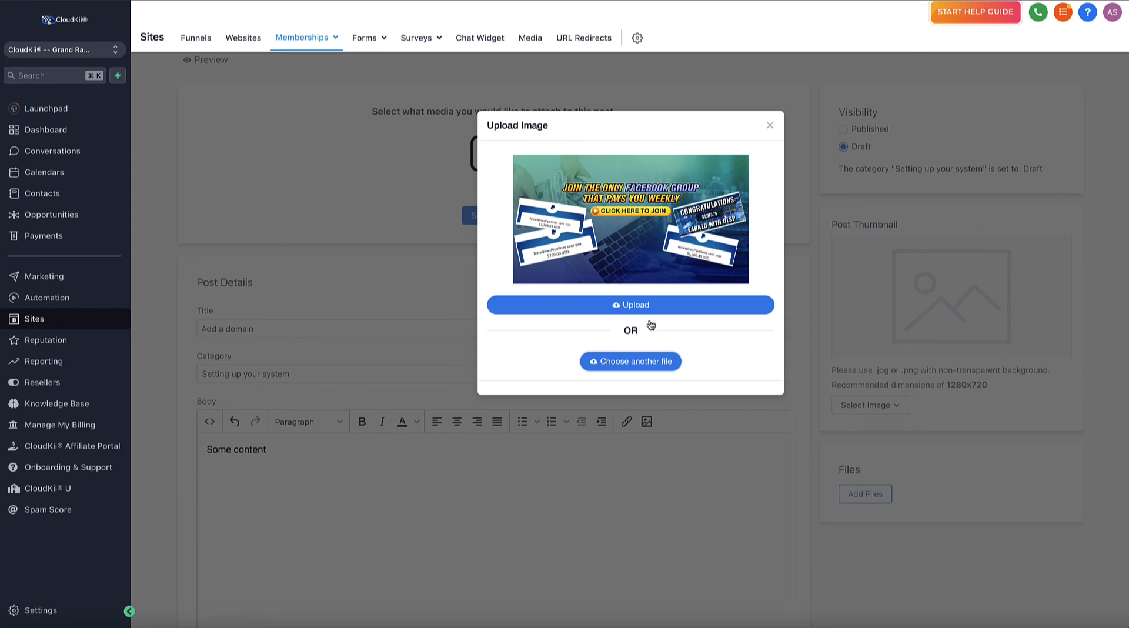
click(637, 305)
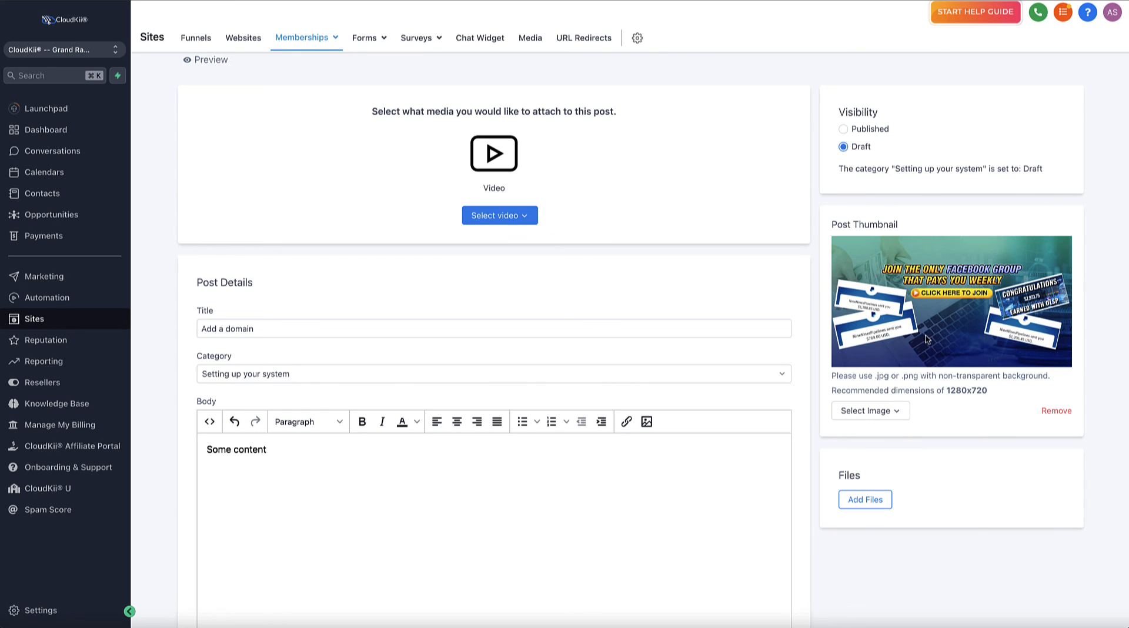
Set the "Add a domain" post's visibility to Published, save it and return to the Demo product structure
click(842, 129)
scroll(614, 309, up, 2)
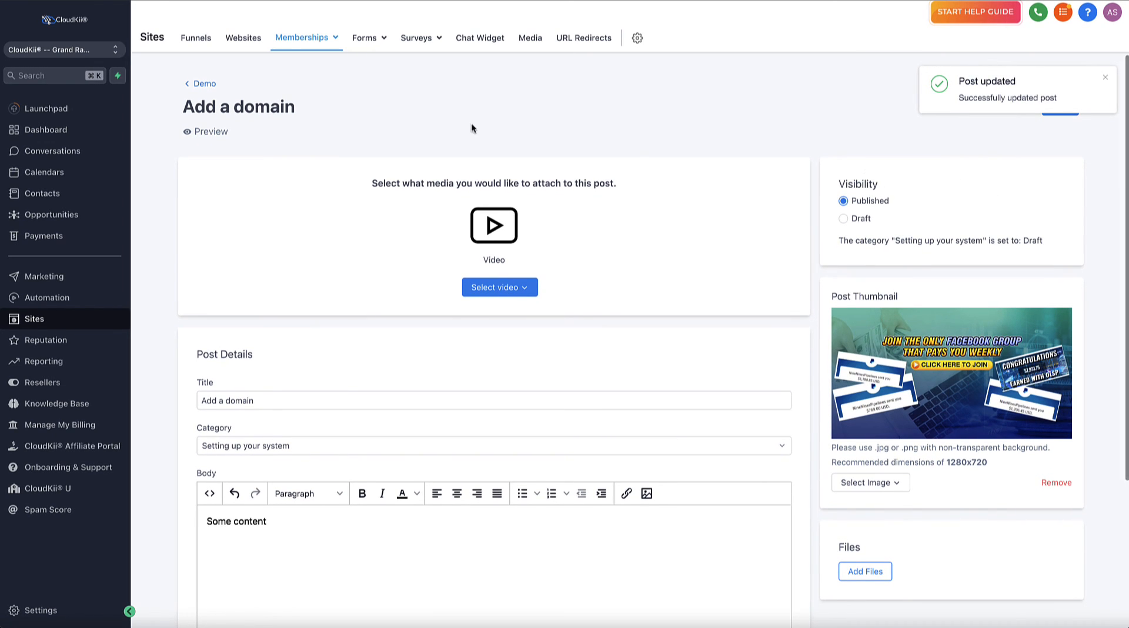
mouse_move(317, 37)
click(314, 66)
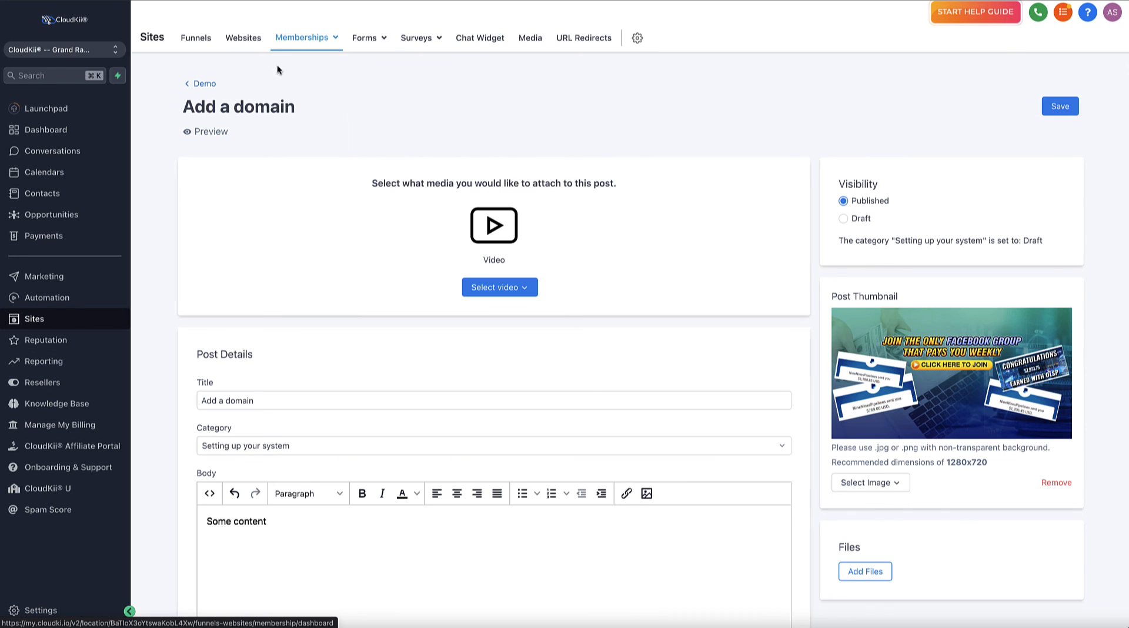
click(198, 86)
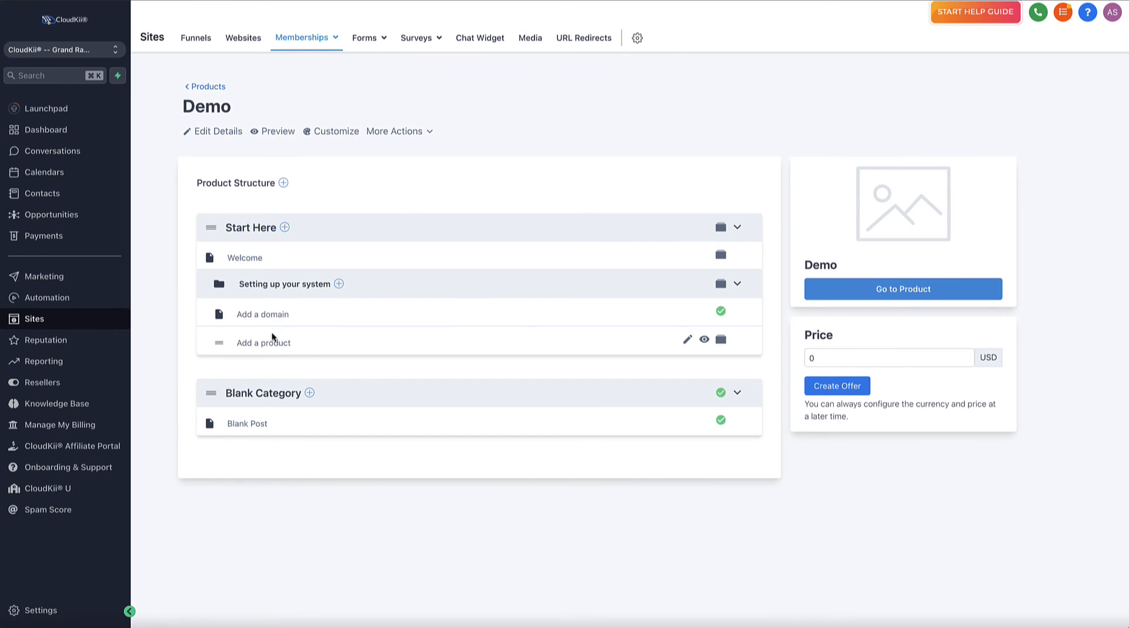
Upload Facebook-cover-02.jpg as the "Add a product" post's thumbnail and publish the post, returning to the Demo product structure
click(687, 341)
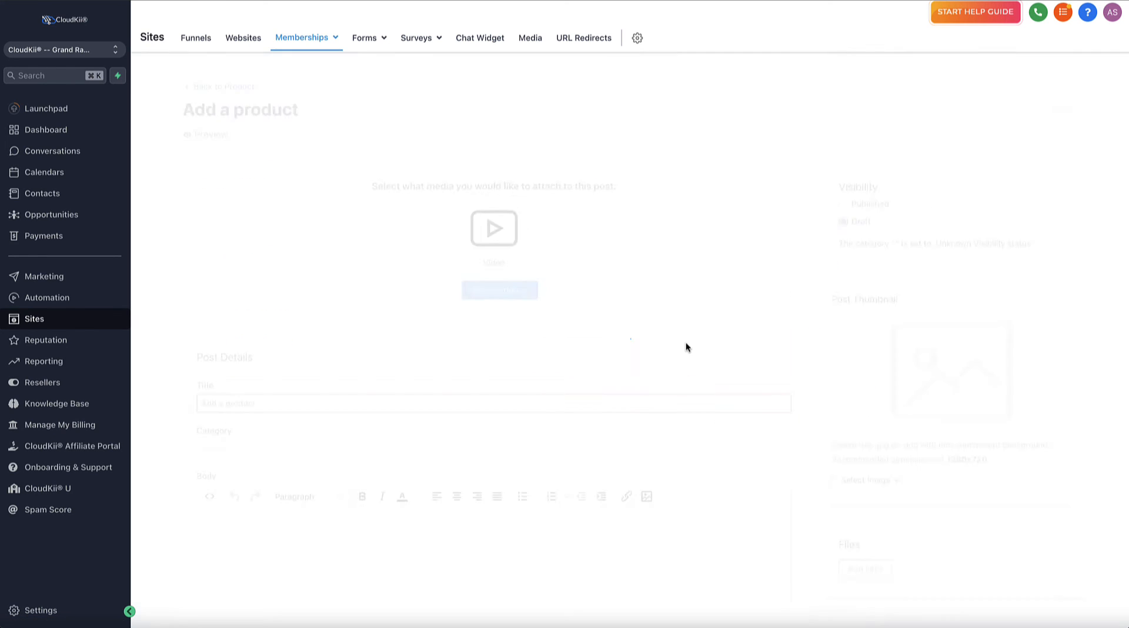
click(865, 480)
click(865, 503)
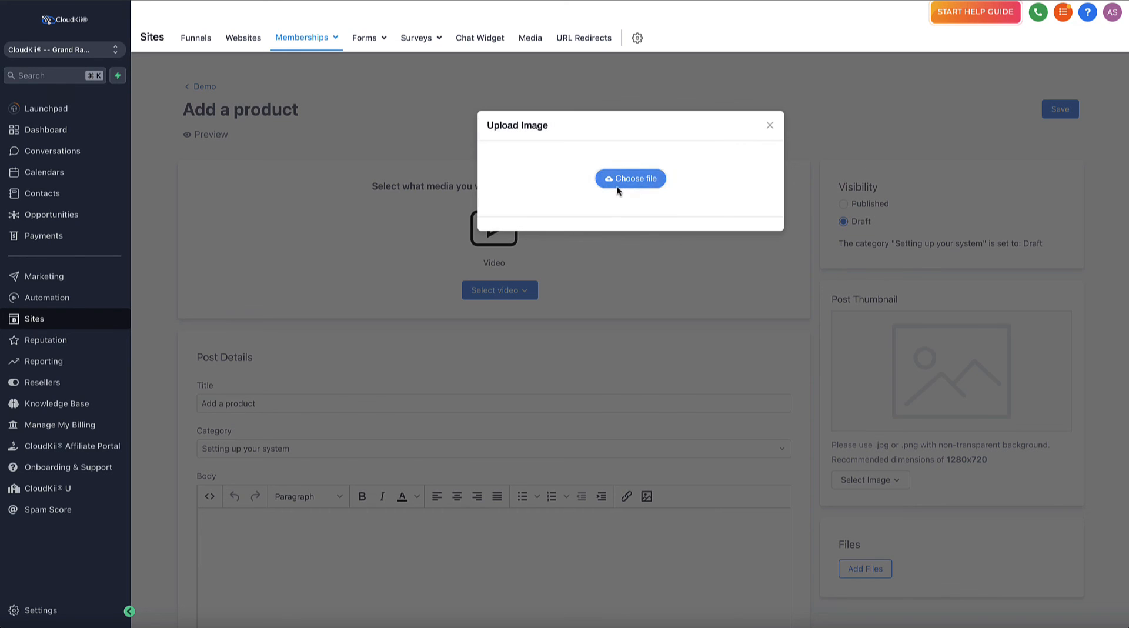
click(617, 186)
click(753, 177)
text(.jpg)
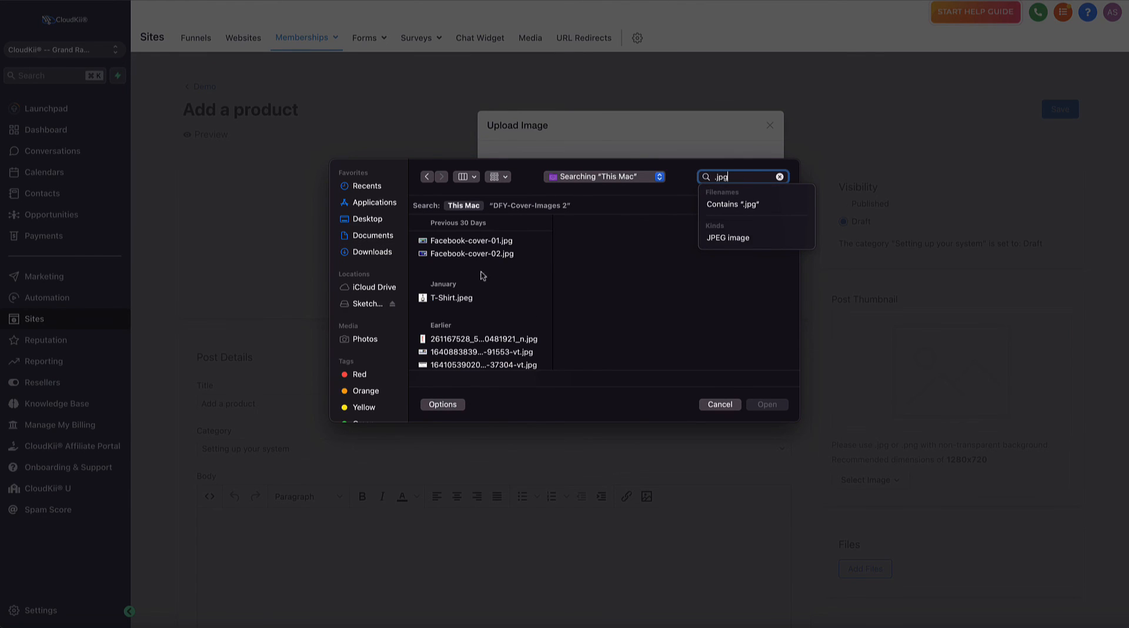
click(448, 242)
click(444, 255)
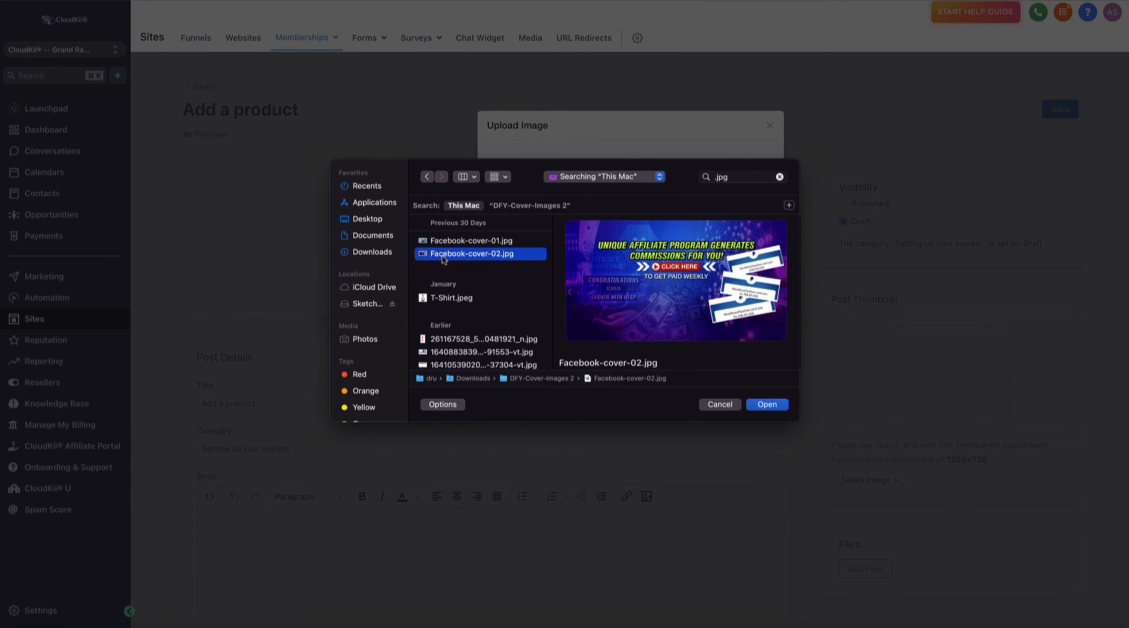
click(767, 405)
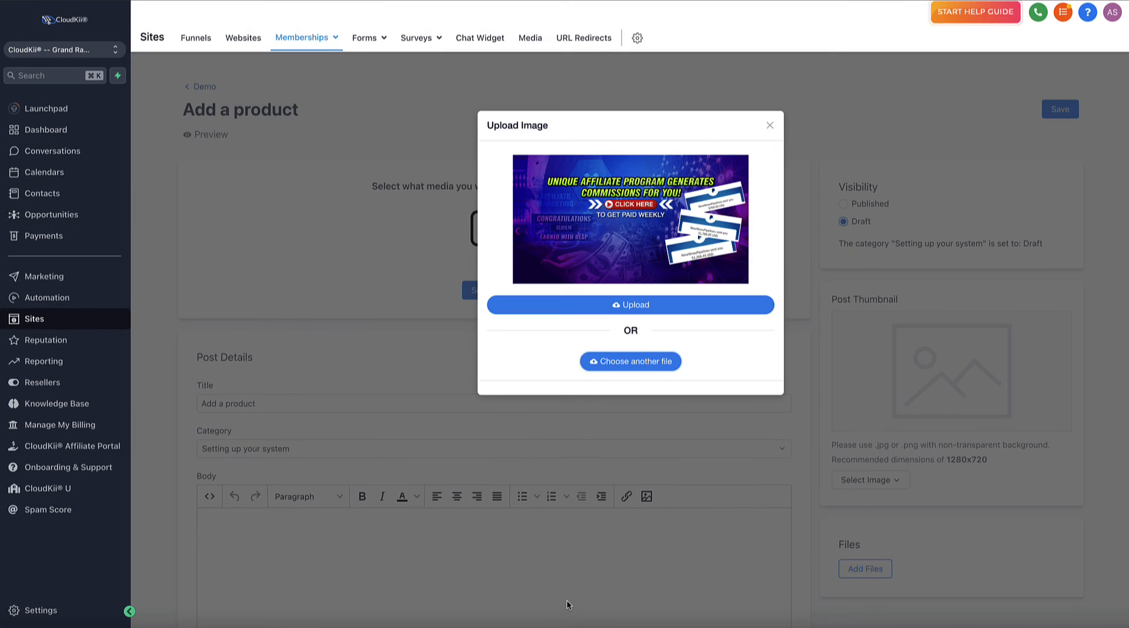
click(671, 306)
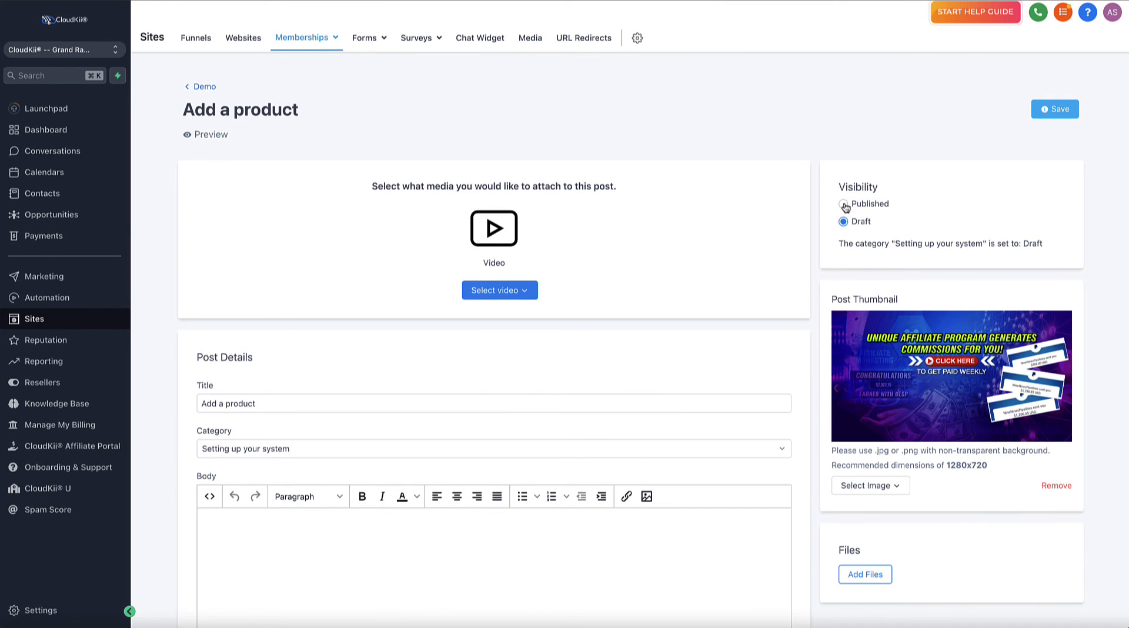
click(844, 204)
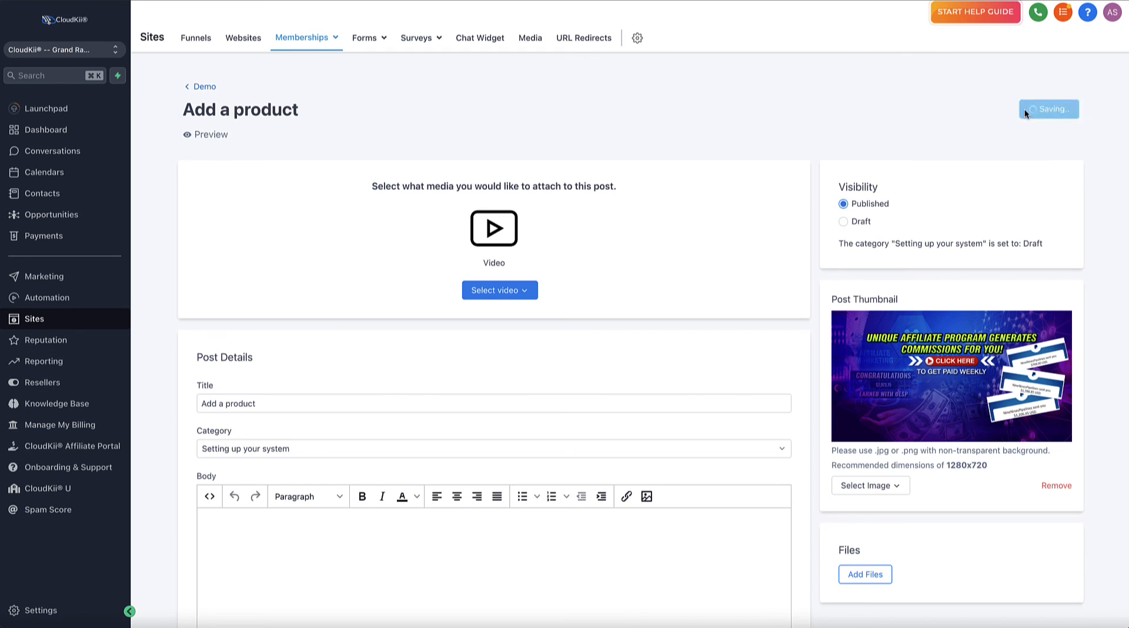
click(206, 87)
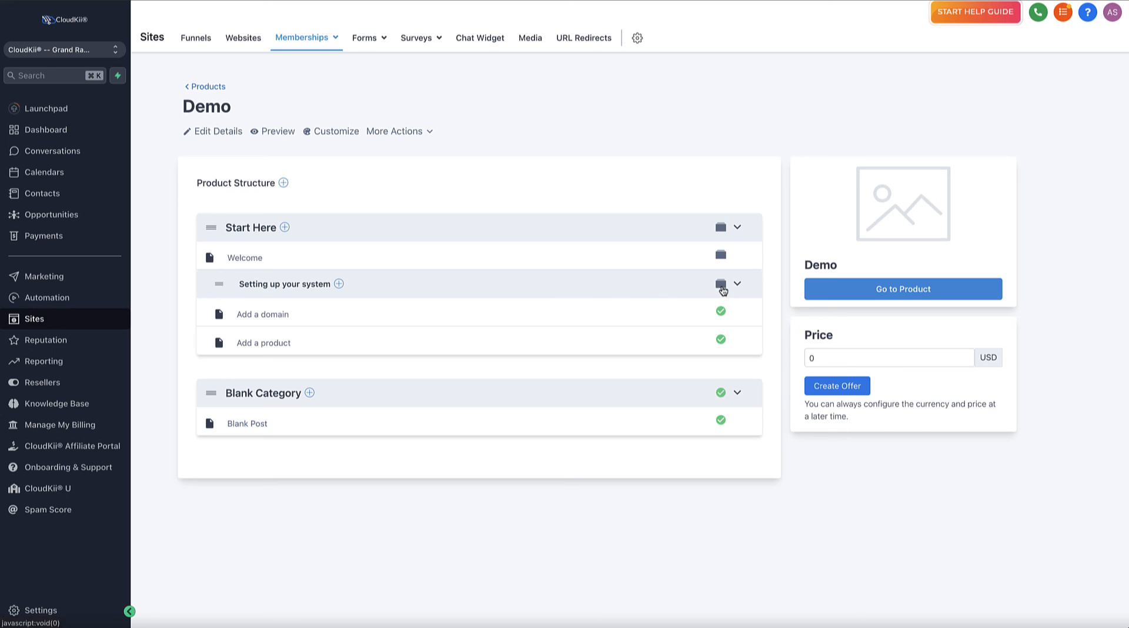
Open the "Setting up your system" subcategory, set its visibility to Published and save it
click(274, 286)
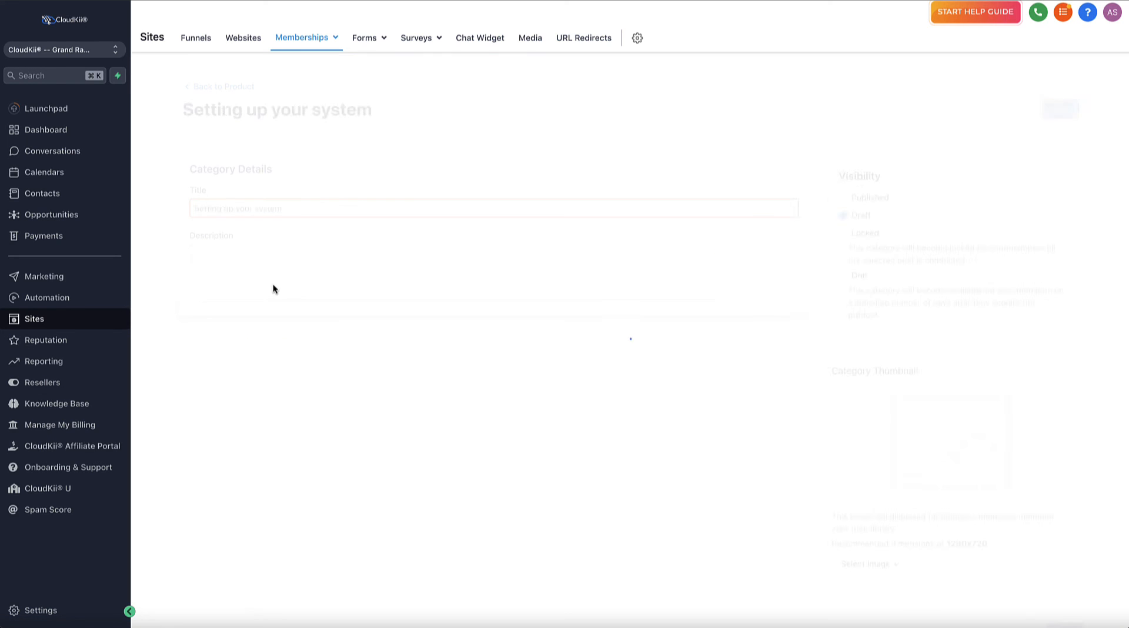
click(843, 198)
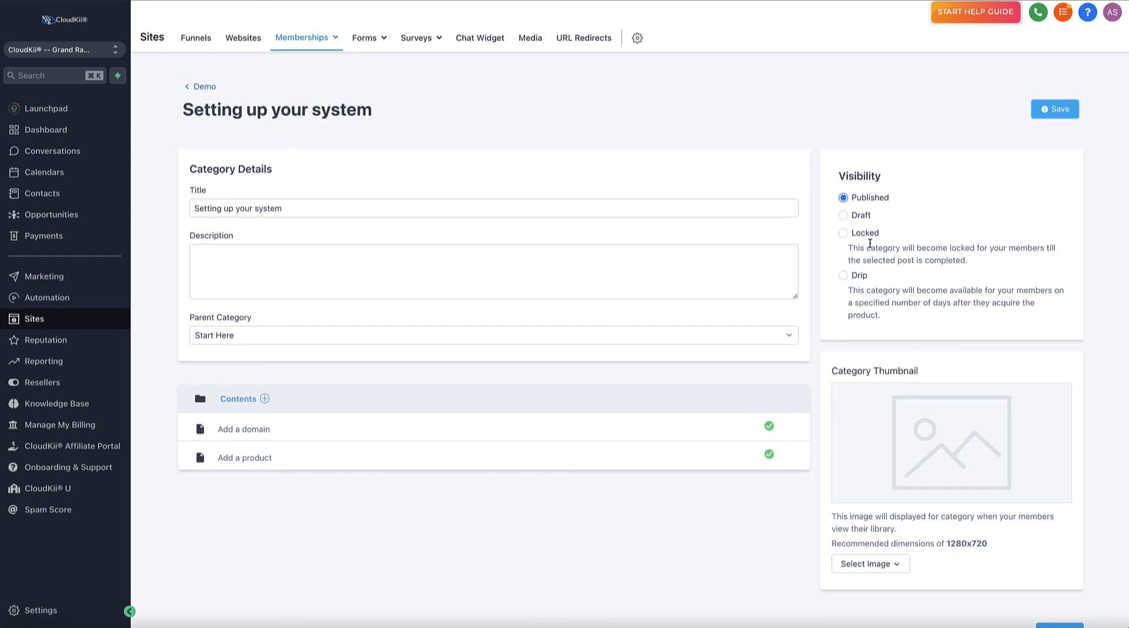
click(1054, 113)
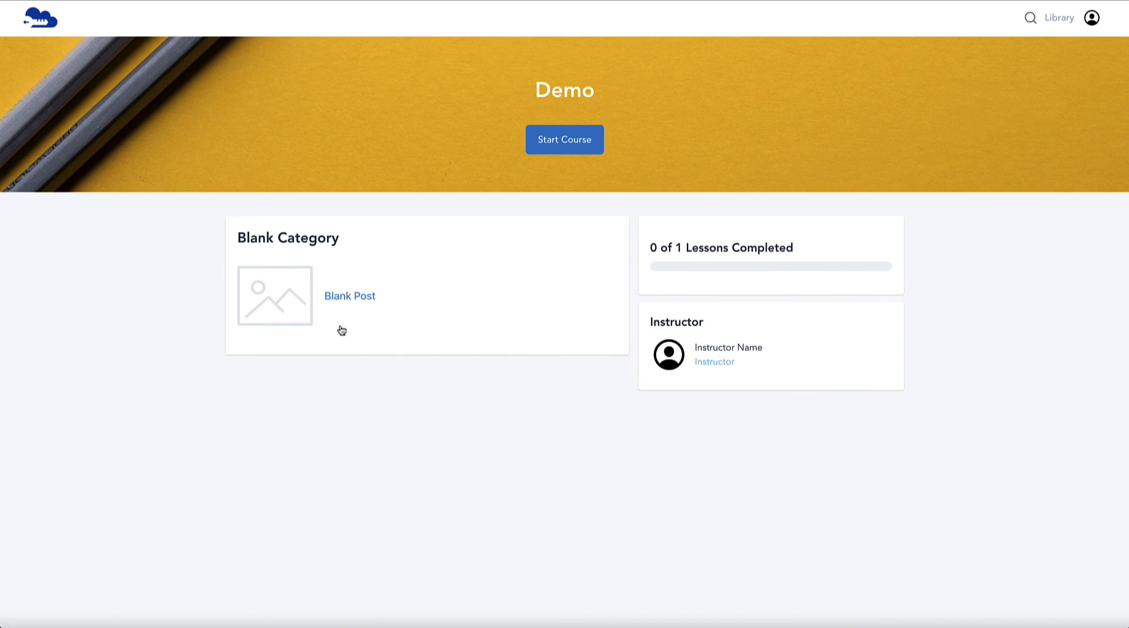
View the Blank Post lesson in the member preview of the Demo course and return to the course overview
click(348, 295)
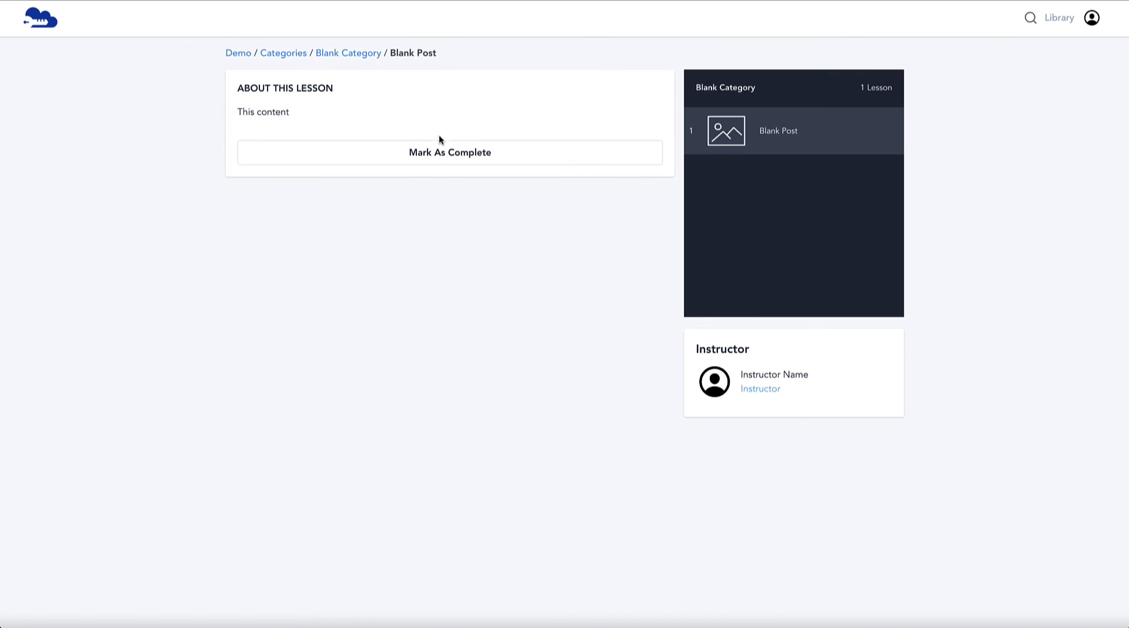
click(283, 54)
click(240, 58)
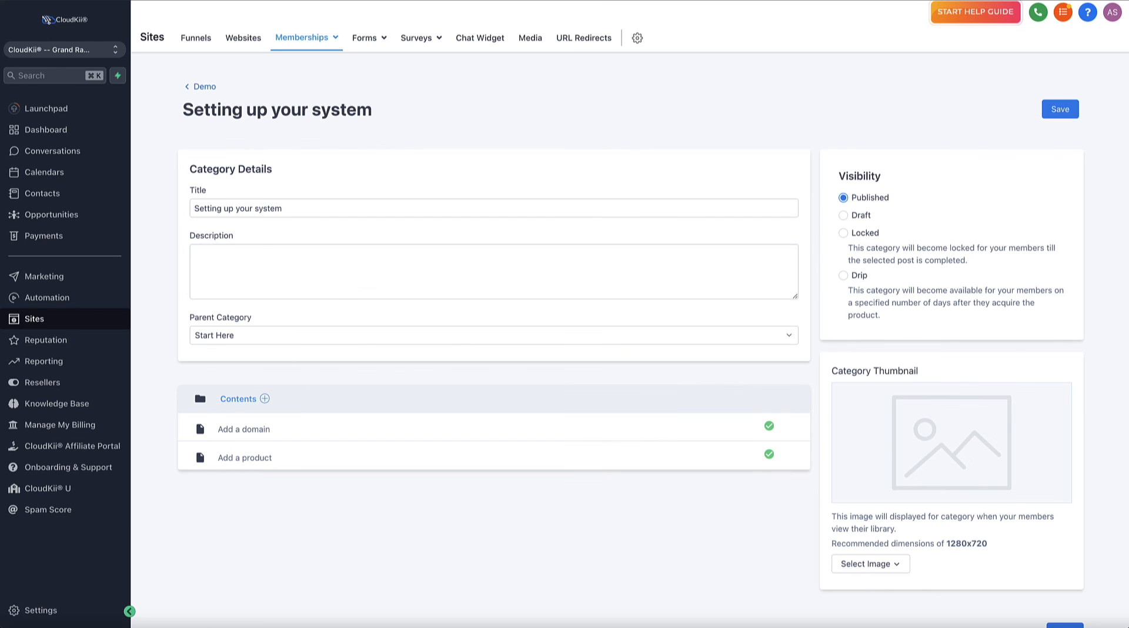
Save the "Setting up your system" subcategory again and return to the Demo product structure
click(1060, 109)
scroll(741, 405, down, 1)
scroll(741, 404, up, 1)
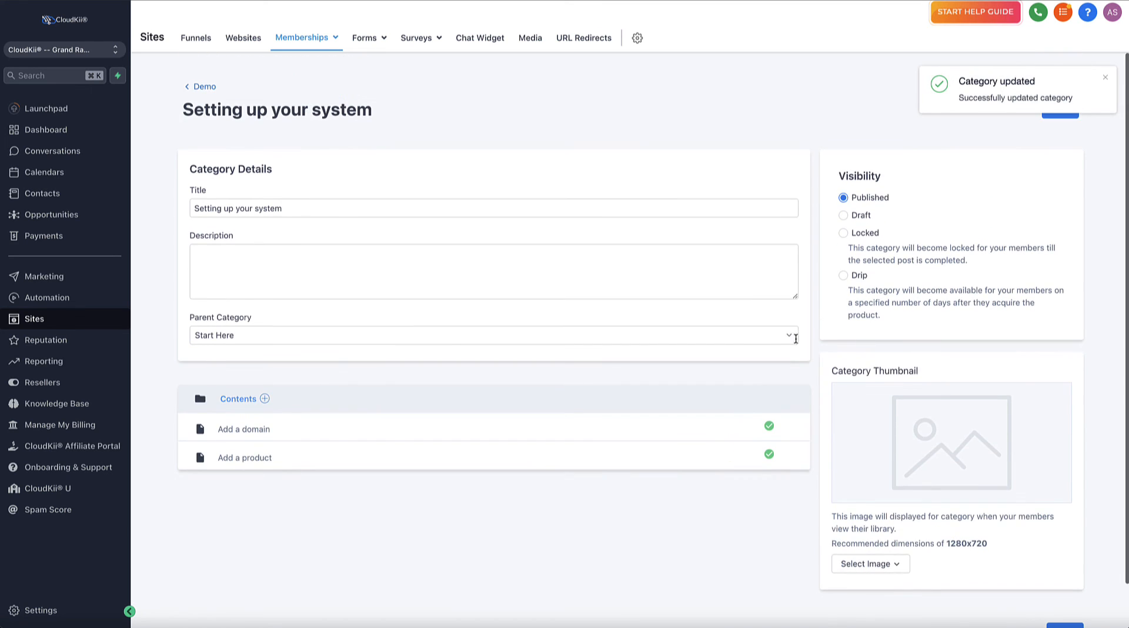
click(210, 86)
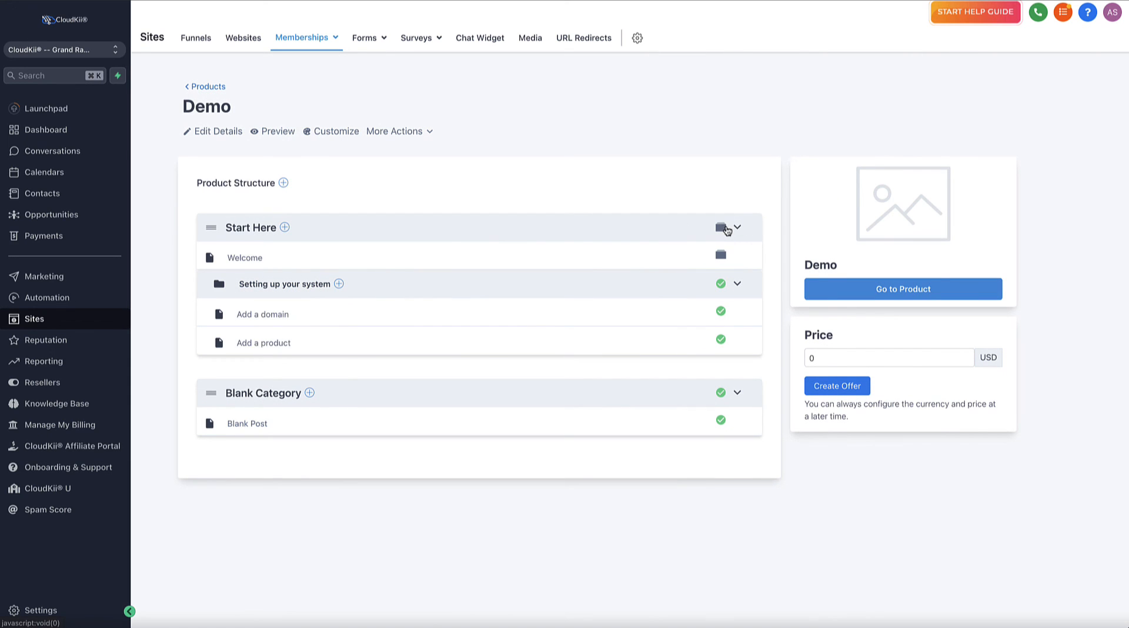
Set the "Start Here" category's visibility to Published, save it and return to the Demo product structure
click(244, 231)
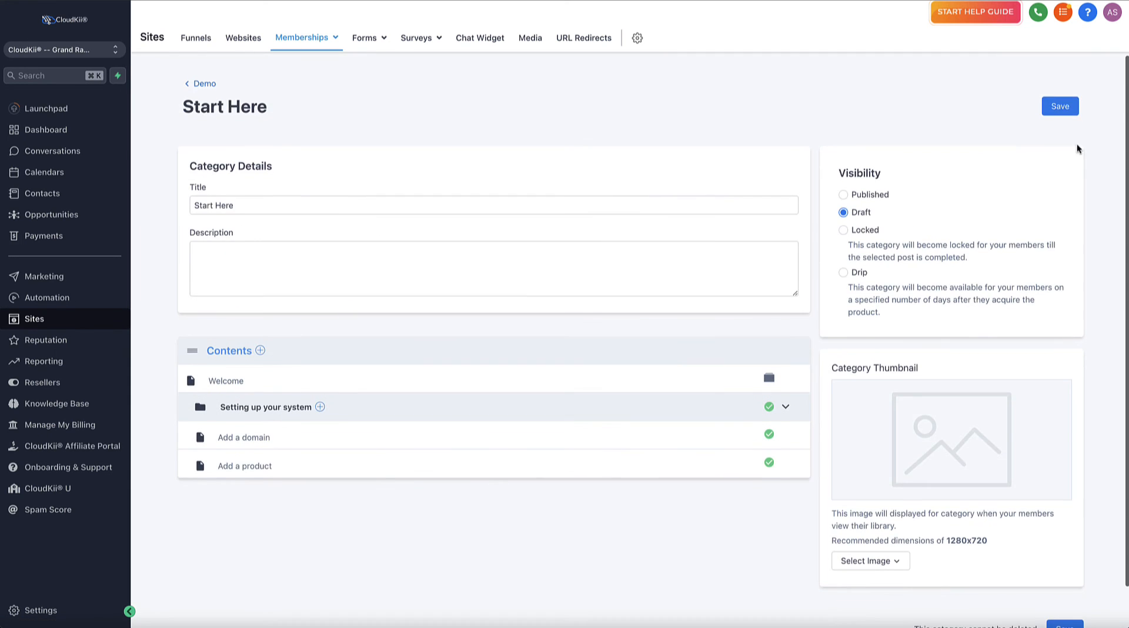
click(843, 193)
click(1050, 105)
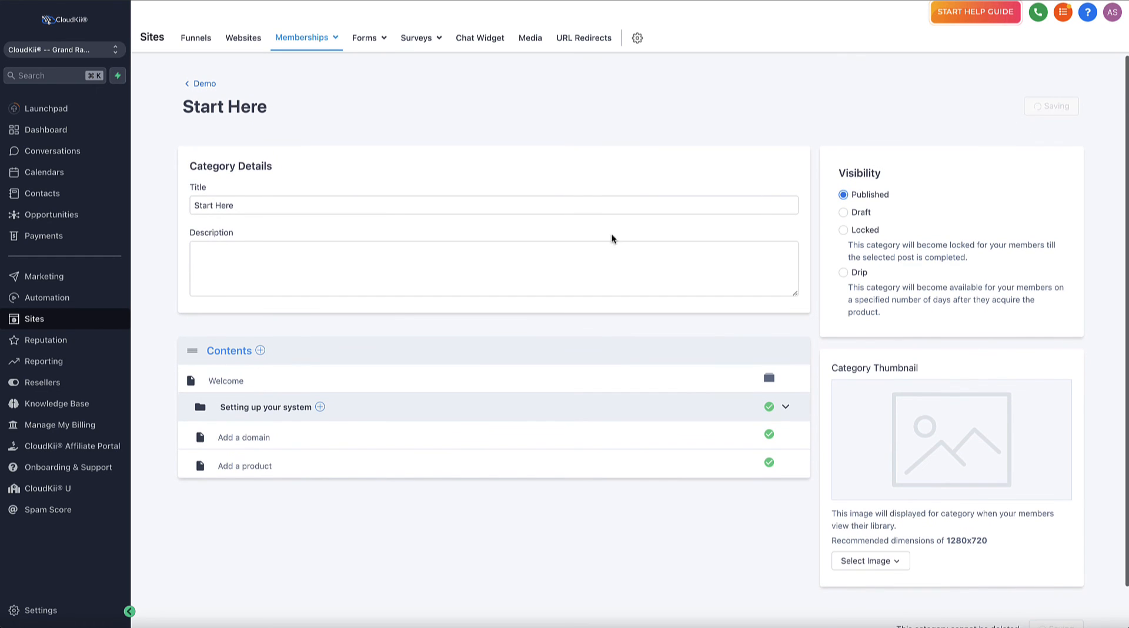
click(199, 82)
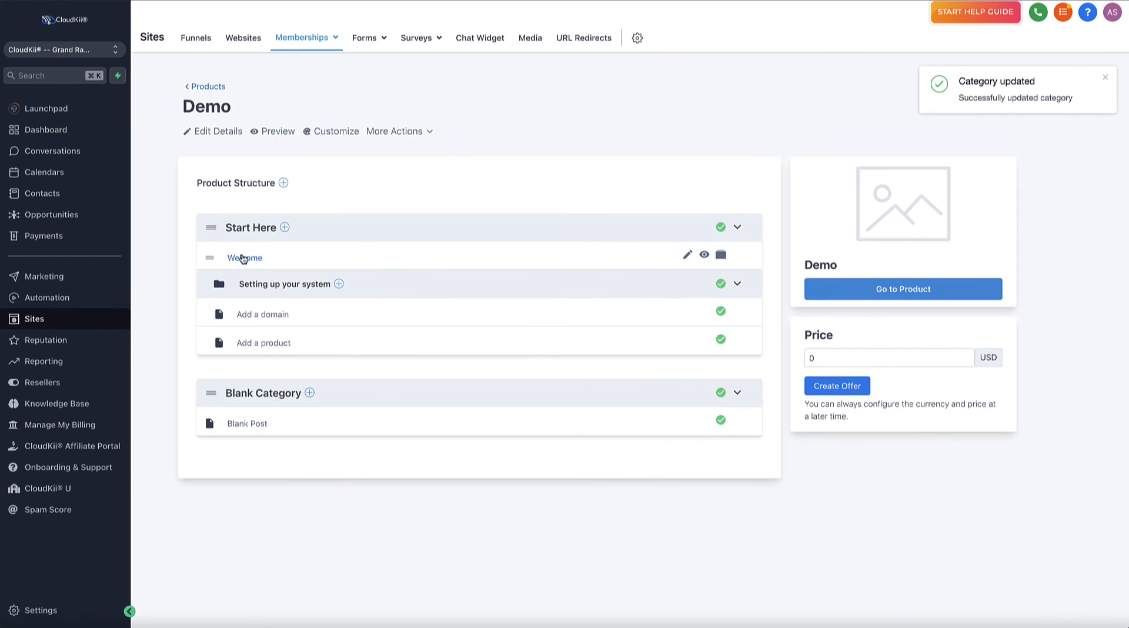
Open the Welcome post for editing, set its visibility to Published and save it
click(687, 254)
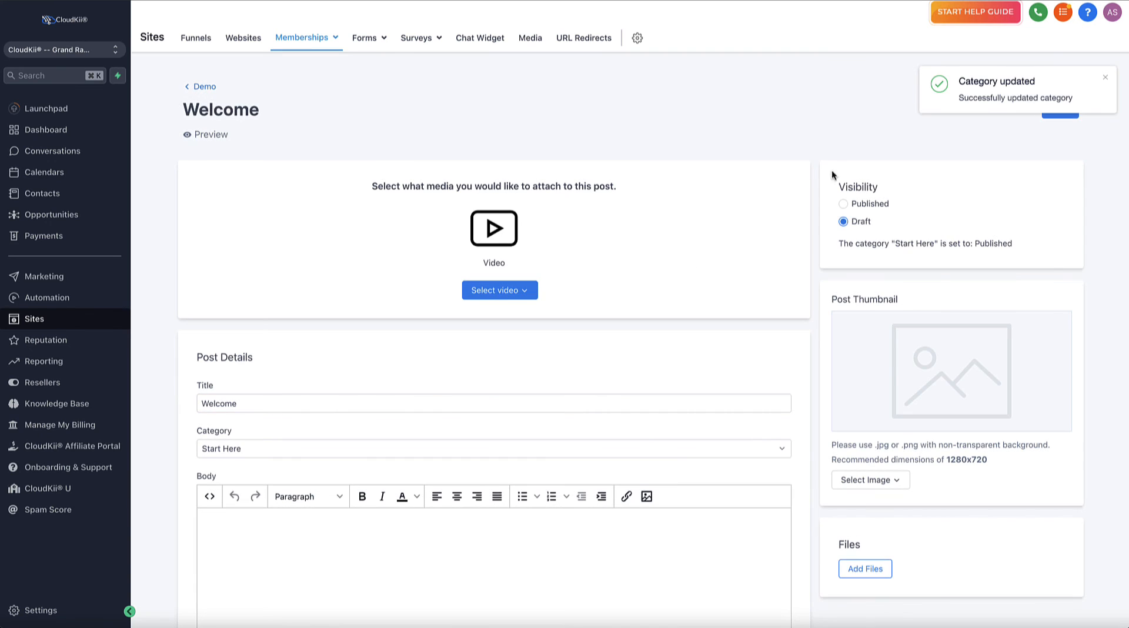
click(843, 204)
click(1046, 110)
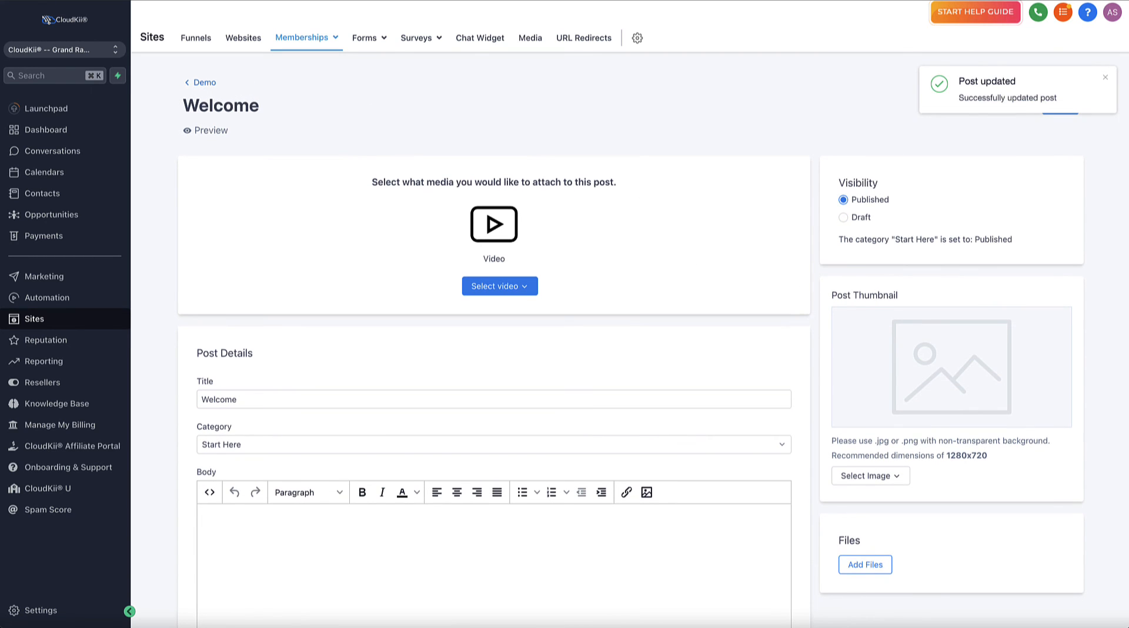
Reload the Demo course's member preview and examine its overview and the "Add a domain" and "Add a product" lessons
click(92, 0)
key(super+r)
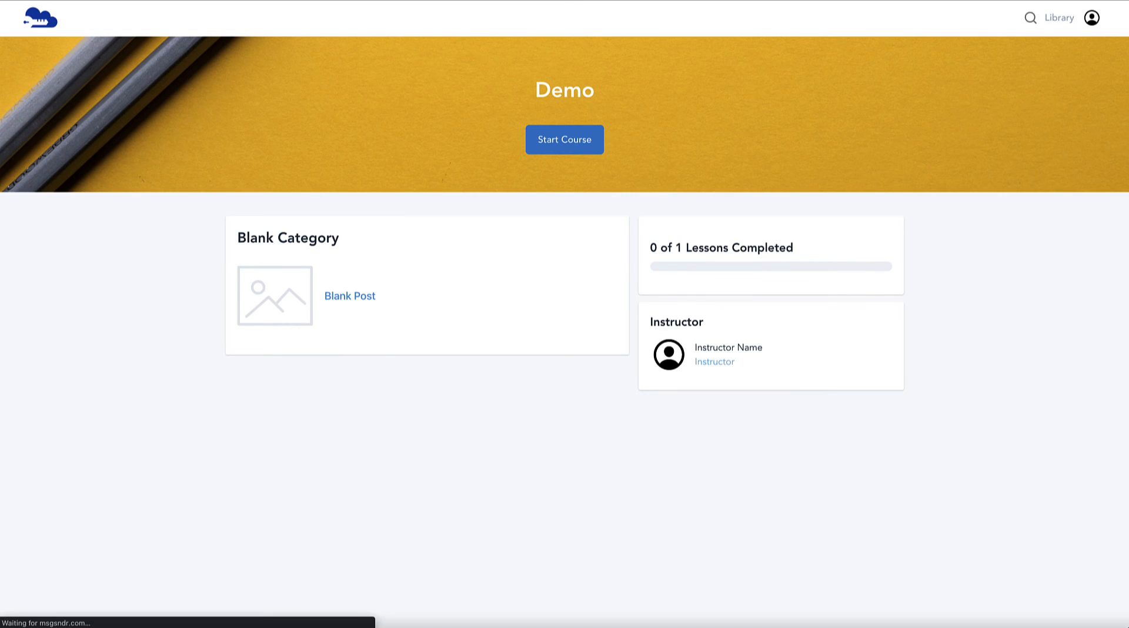
scroll(764, 429, down, 1)
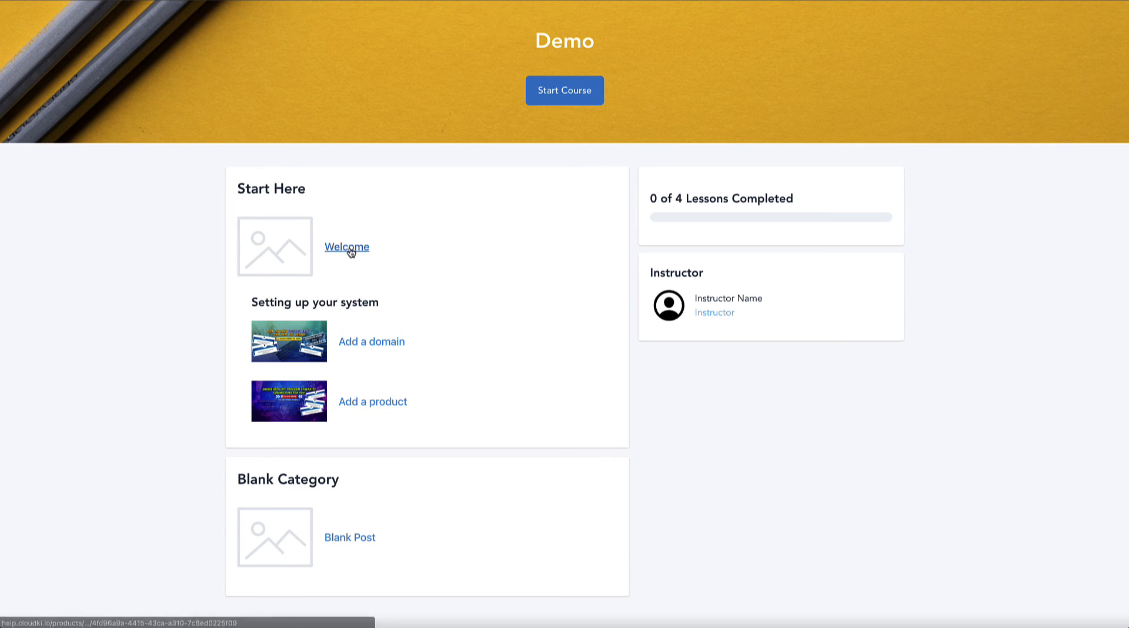
click(379, 341)
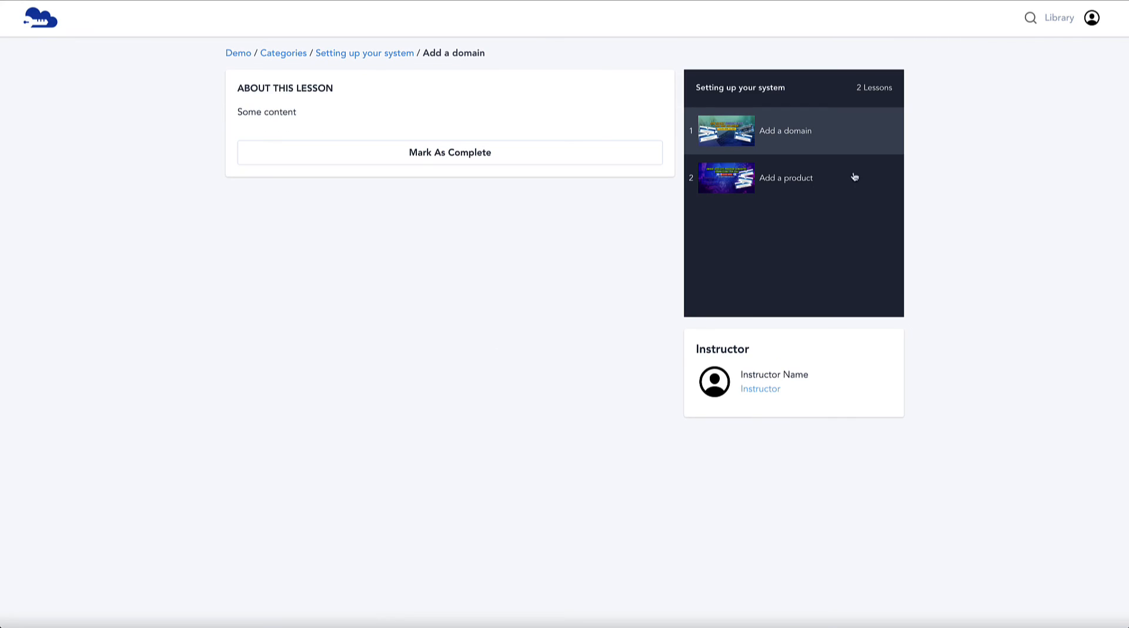
click(779, 183)
click(772, 137)
Check the breadcrumb navigation from the "Add a domain" lesson through "Setting up your system" and Categories back to the Demo overview
click(352, 55)
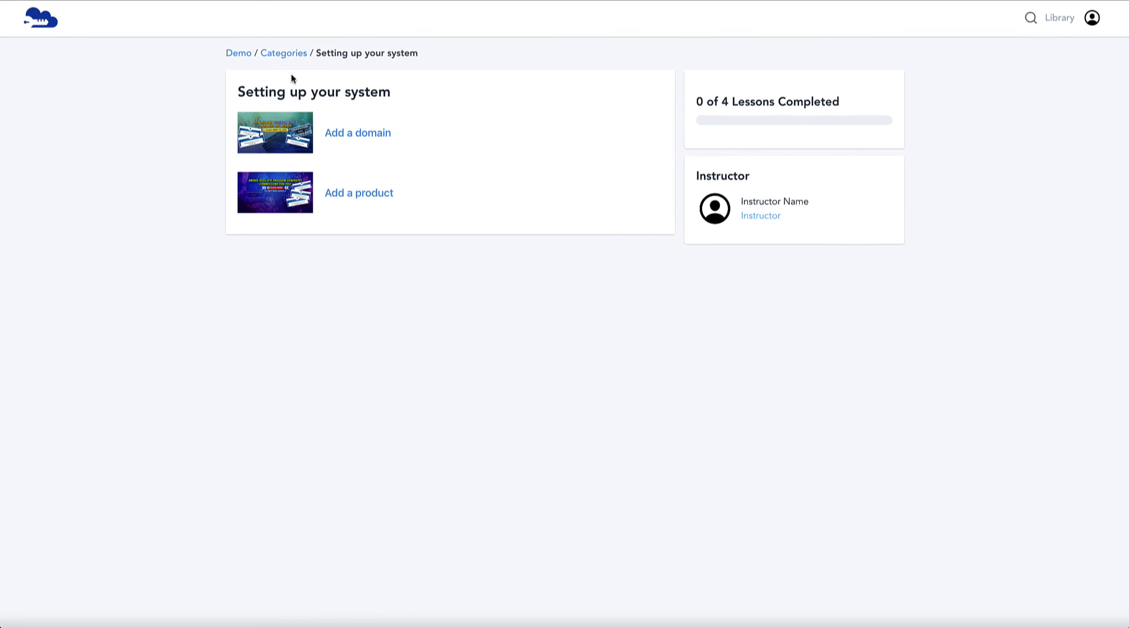
click(361, 129)
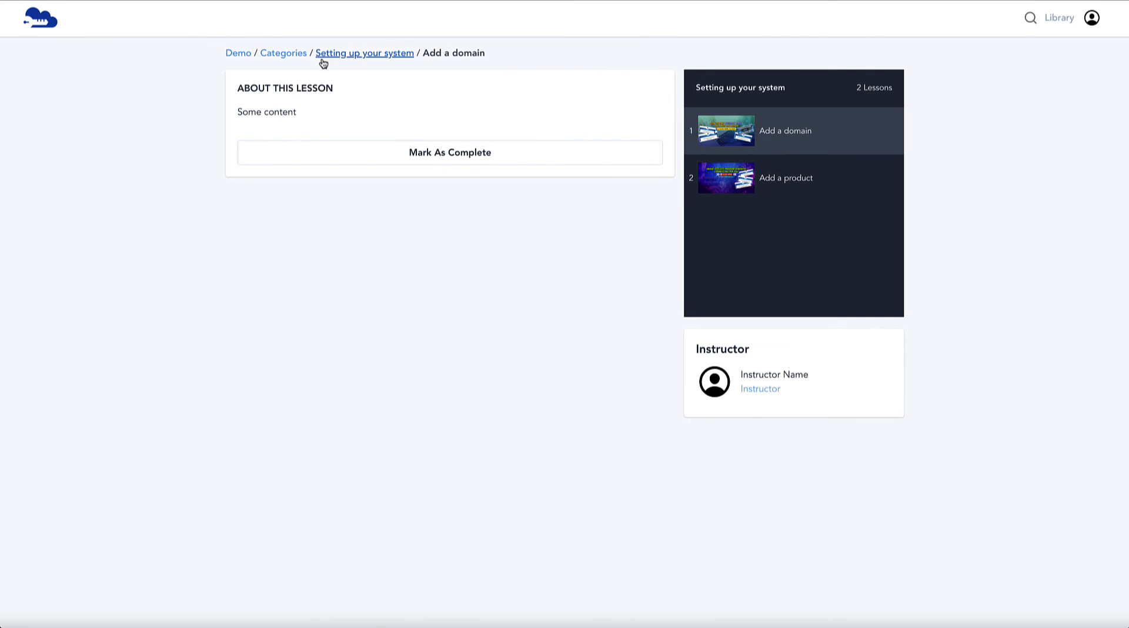
drag(385, 181, 413, 163)
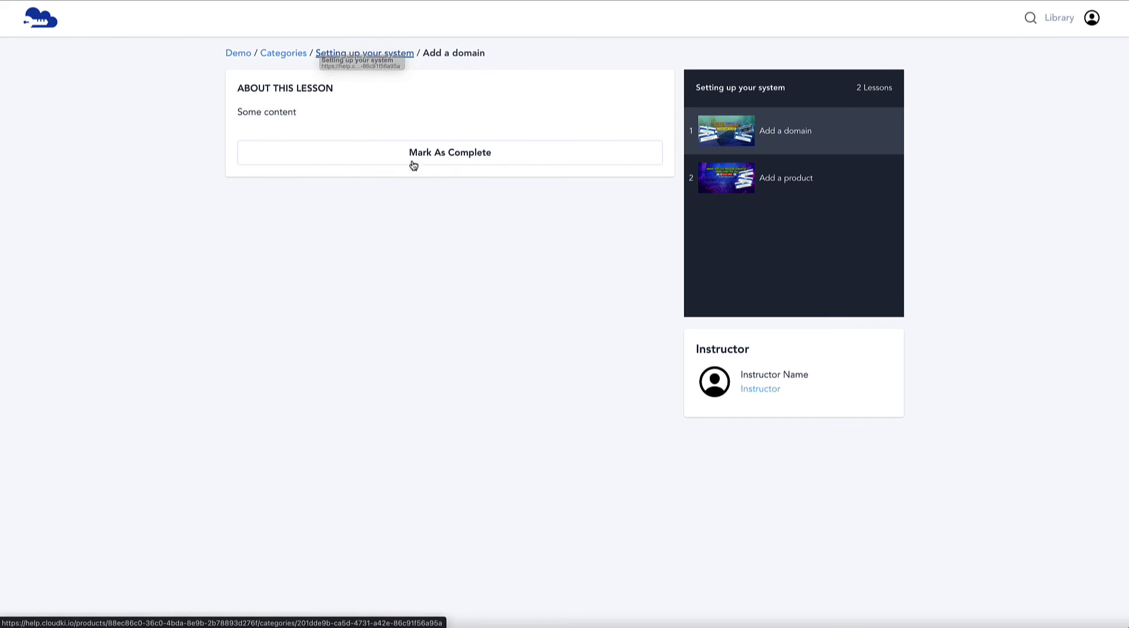
click(335, 53)
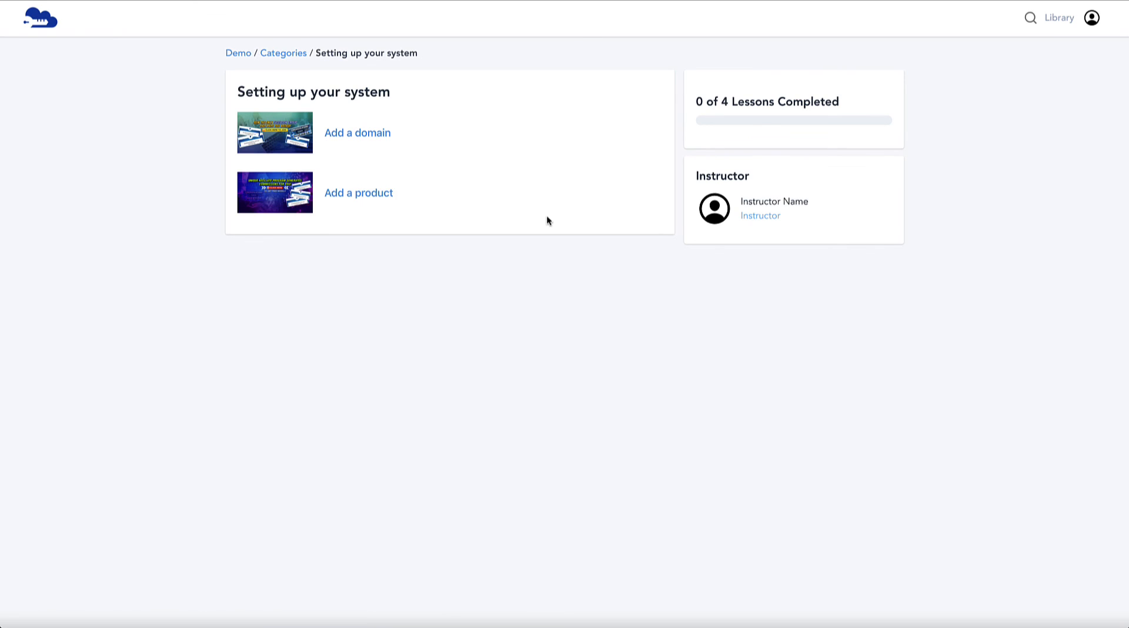
click(283, 53)
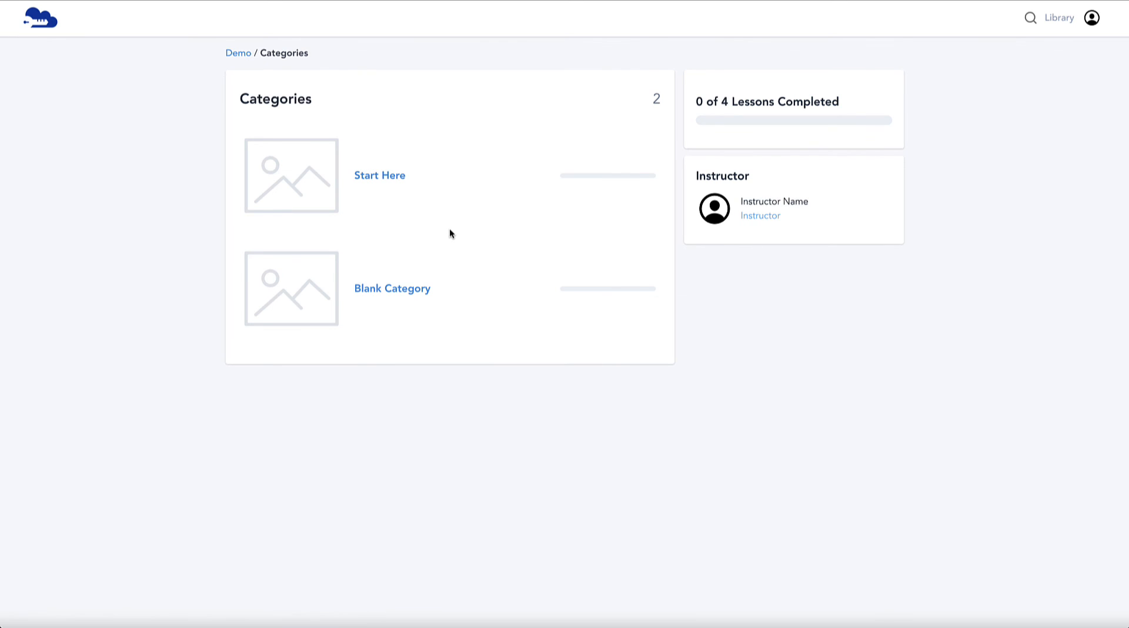
click(246, 55)
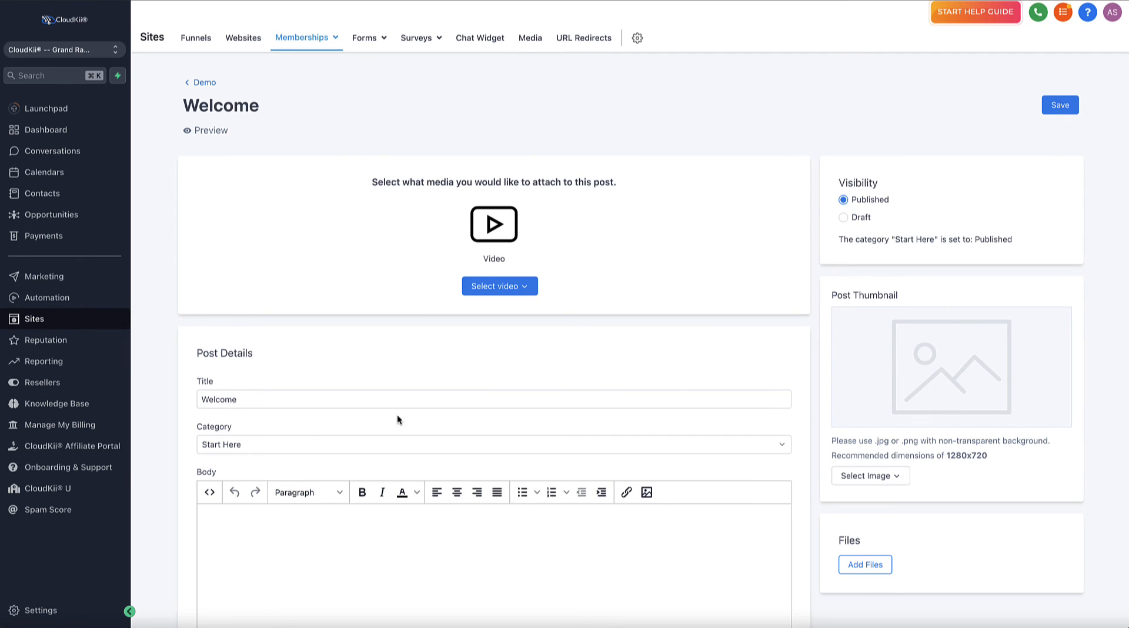
Upload the motivational quote image numbered (2) from the Downloads folder as the Welcome post's thumbnail and save the post
scroll(396, 419, up, 1)
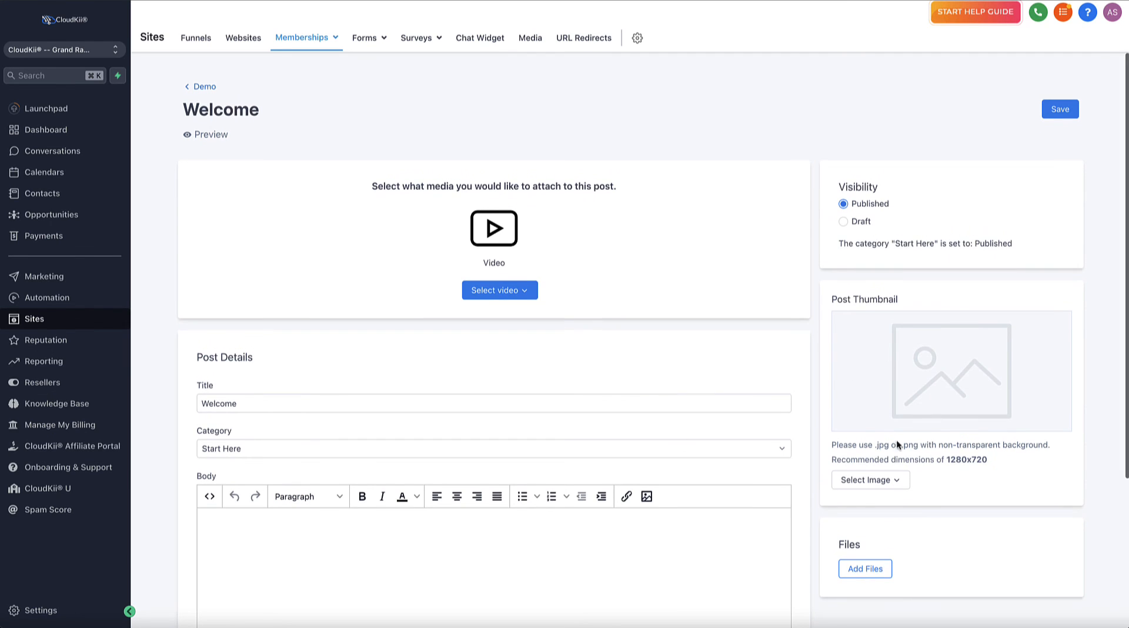
click(887, 487)
click(863, 504)
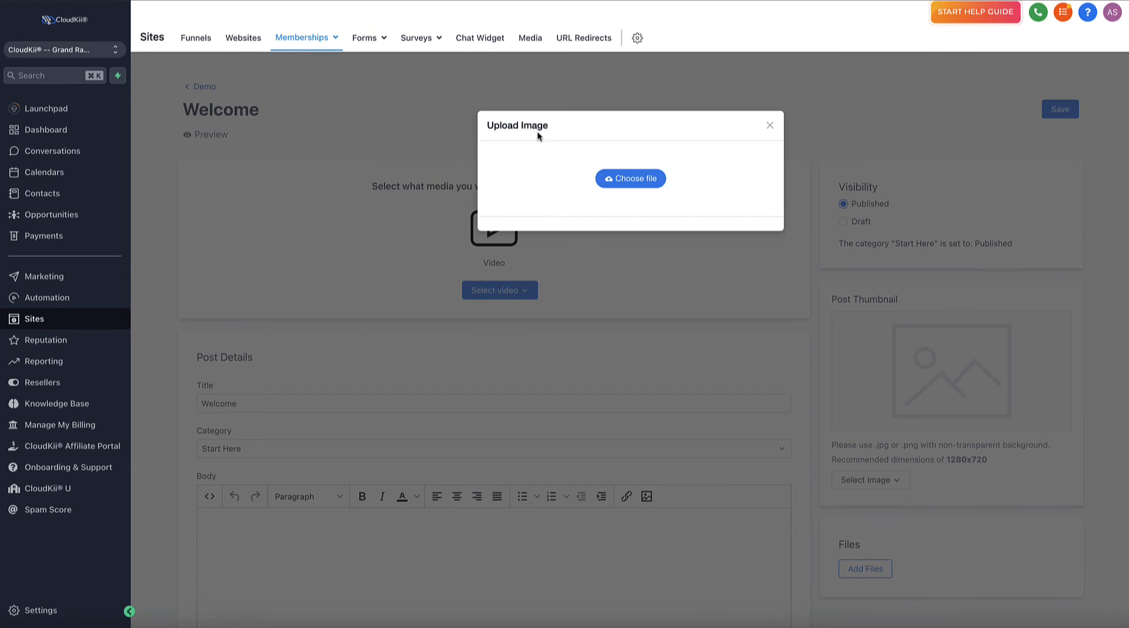
click(630, 178)
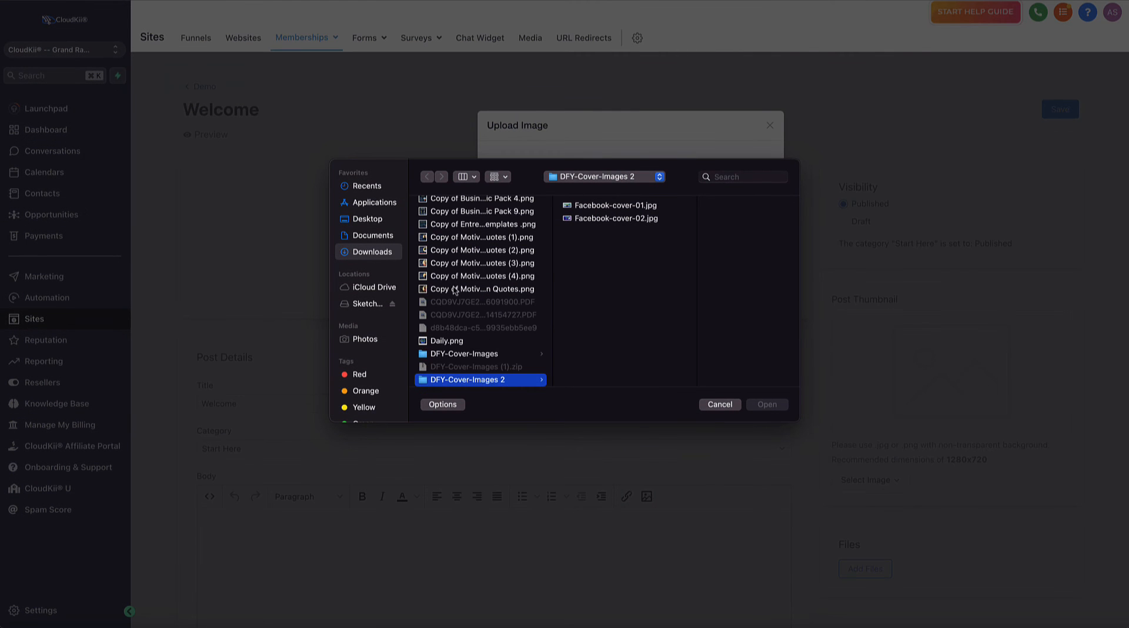
click(454, 251)
click(782, 406)
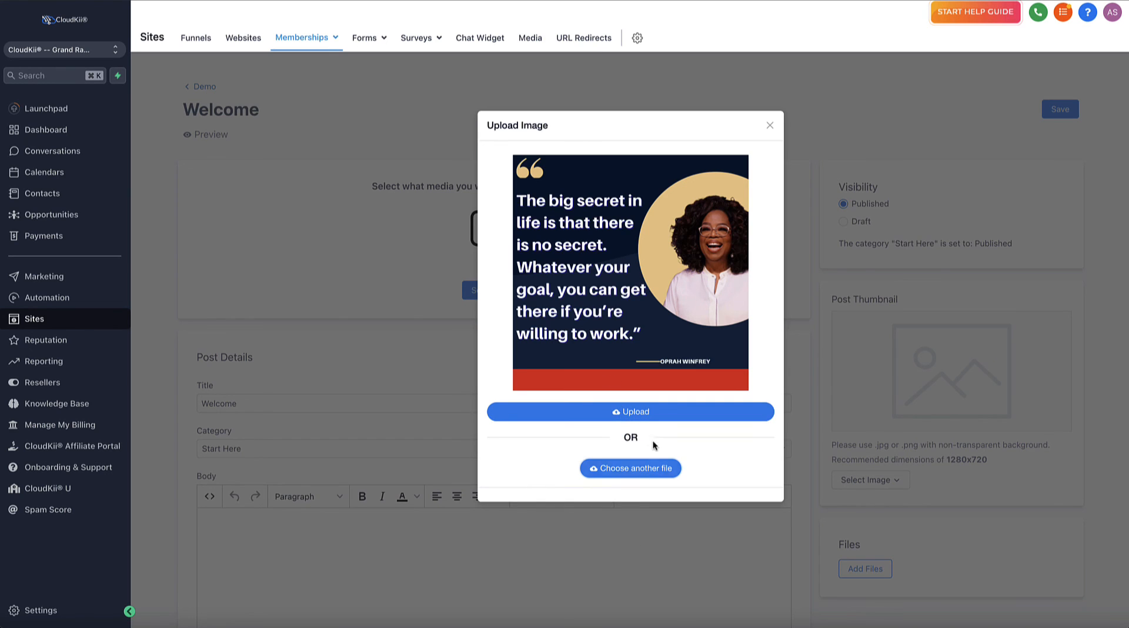
click(645, 412)
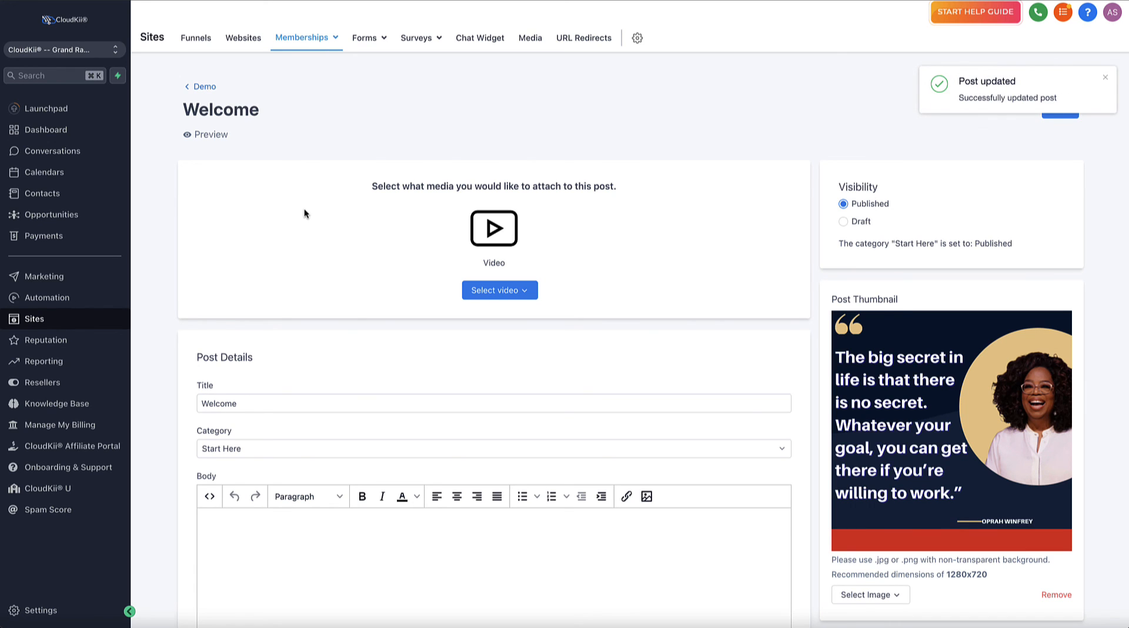
Examine the thumbnails and category layout on the Demo course's member overview and return to the Welcome post editor
click(196, 89)
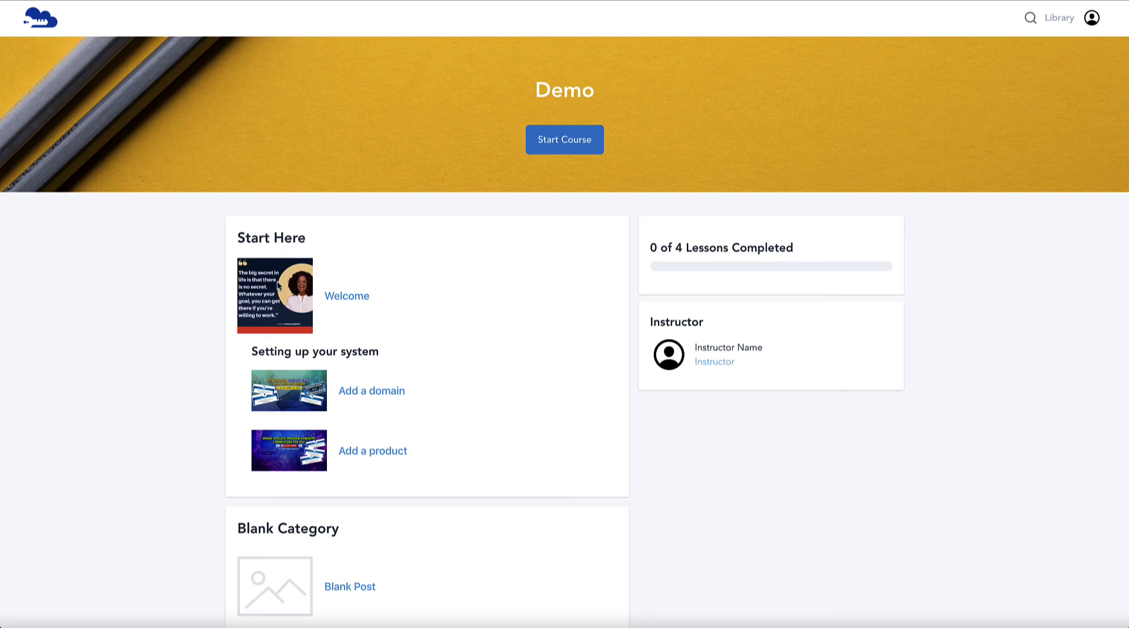
scroll(398, 500, down, 1)
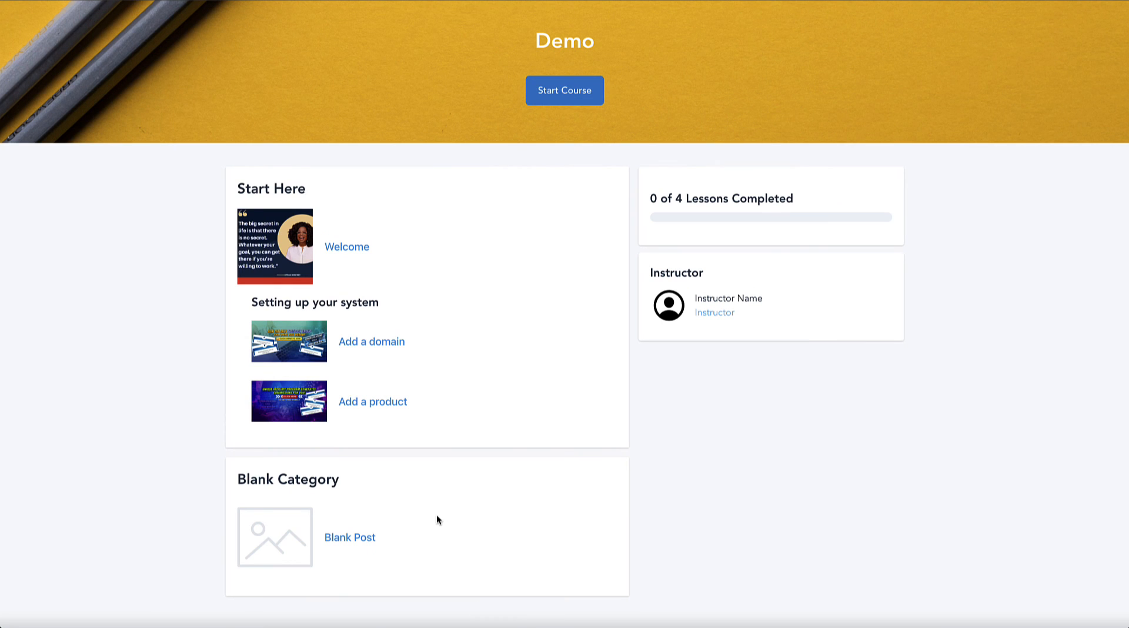
scroll(436, 520, up, 1)
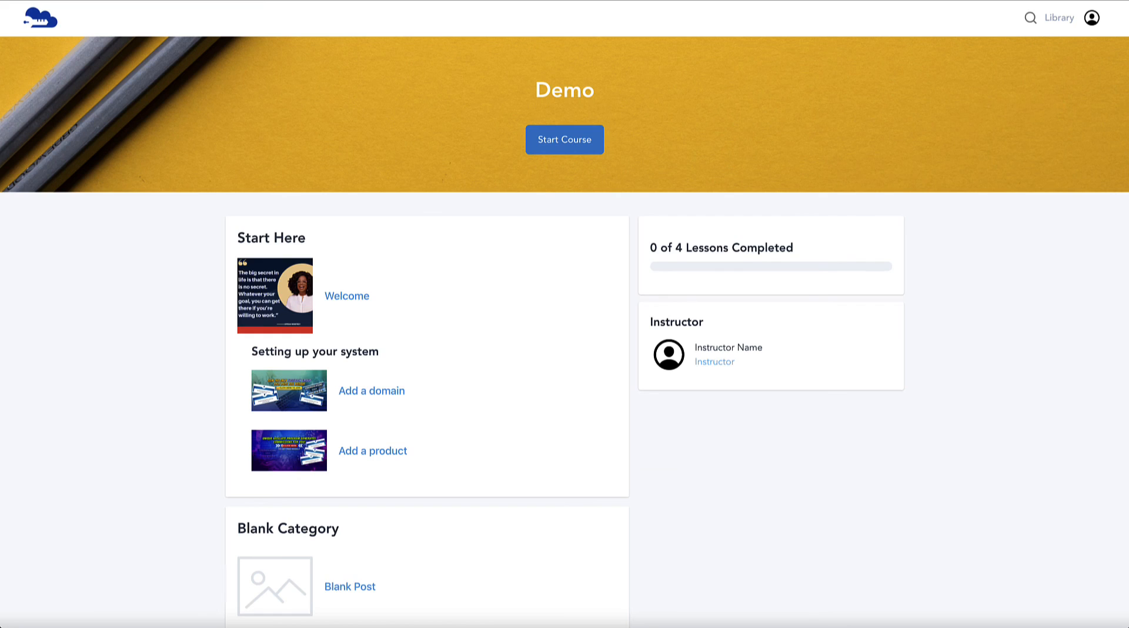
click(346, 1)
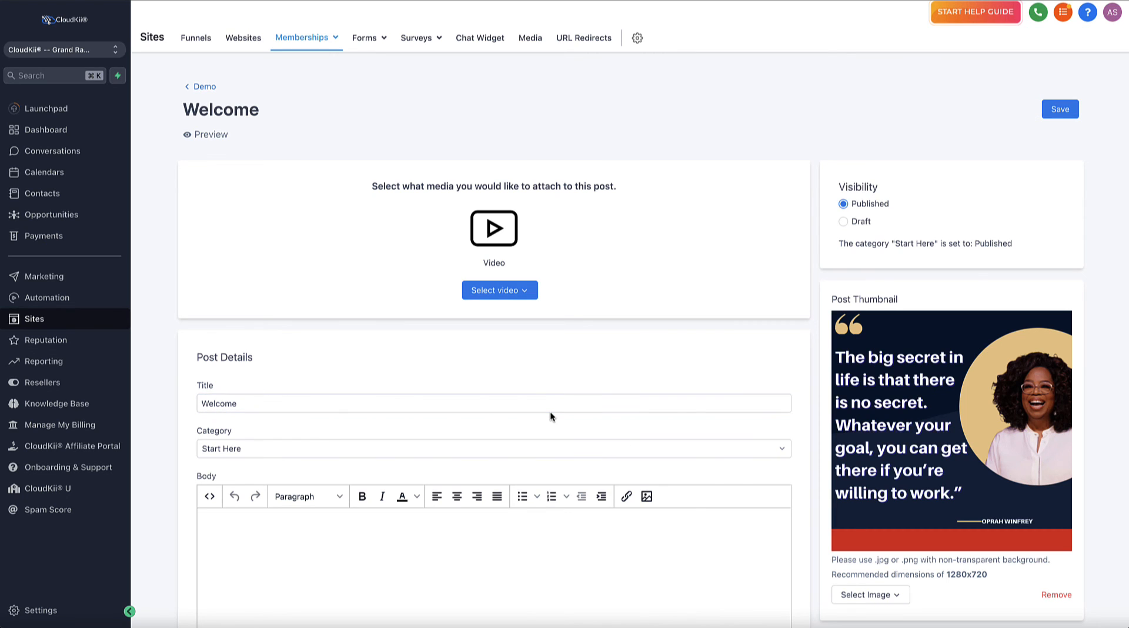